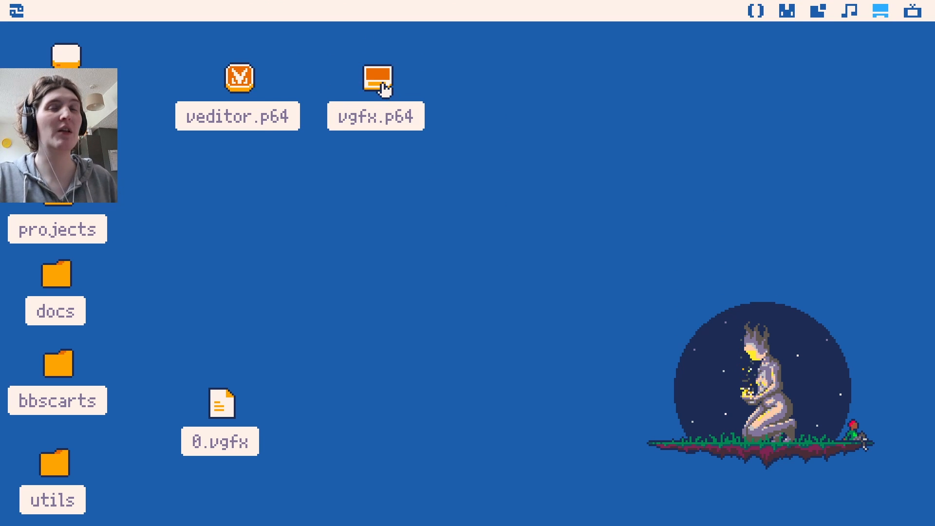
Run vgfx.p64, view its sprite, star, clock, wireframe, triangle and outline demos, and exit to the desktop.
double_click(382, 88)
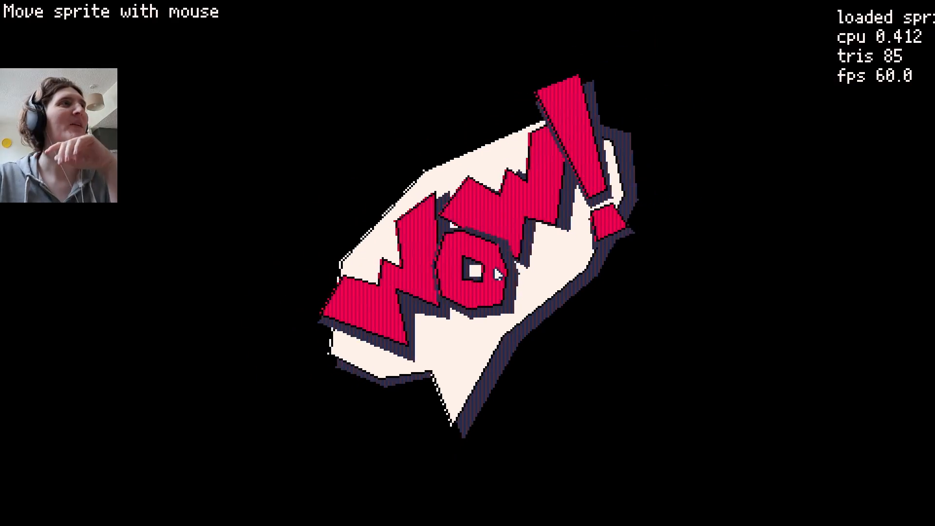
left_click(465, 280)
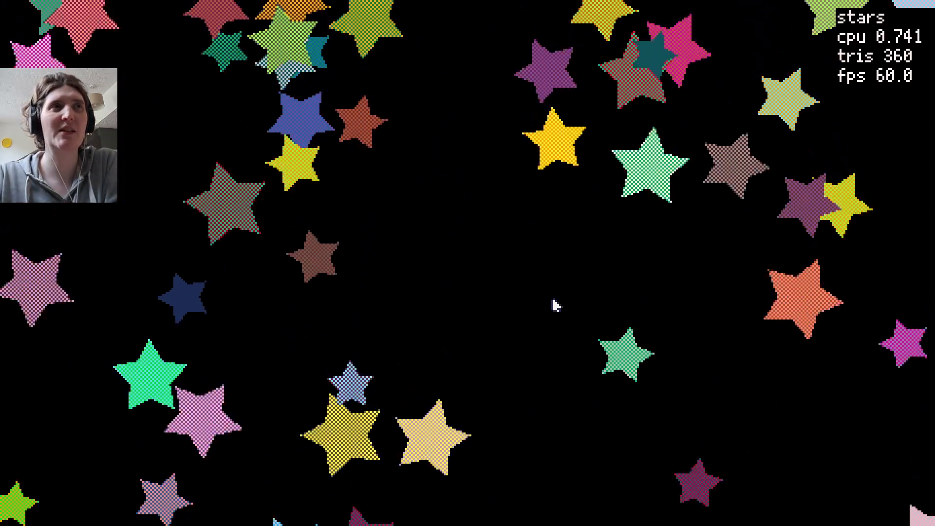
key("Right")
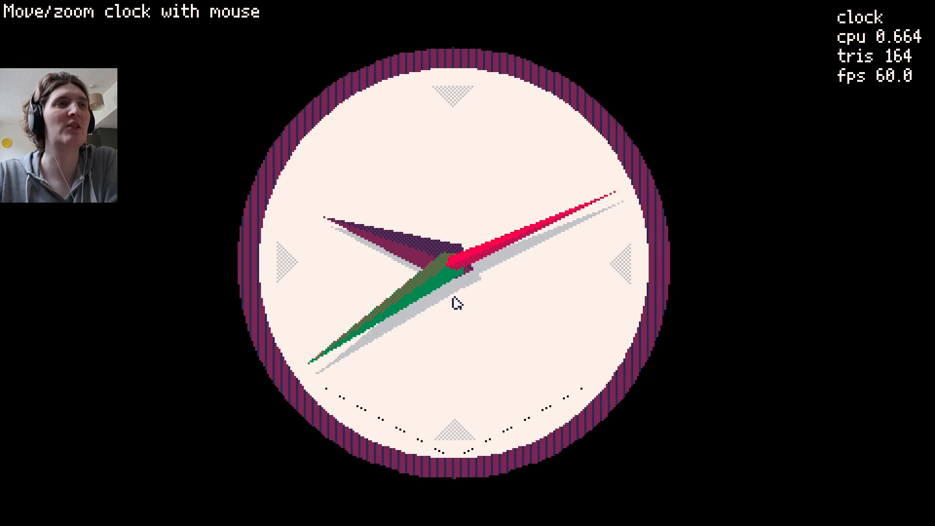
key("Right")
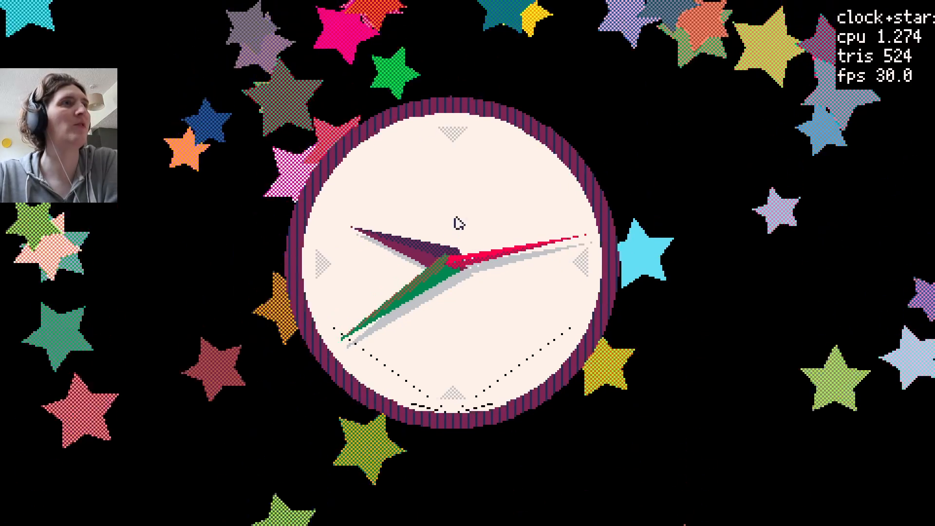
key("Right")
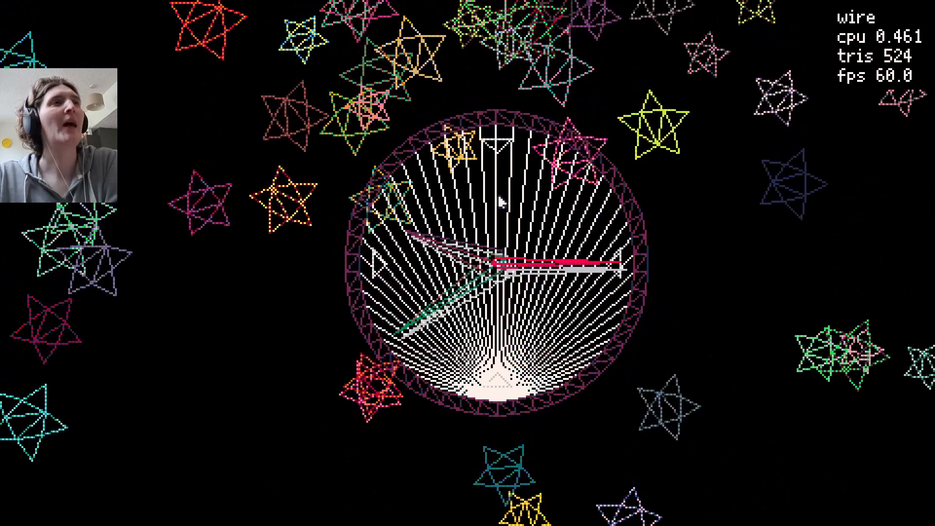
key("Right")
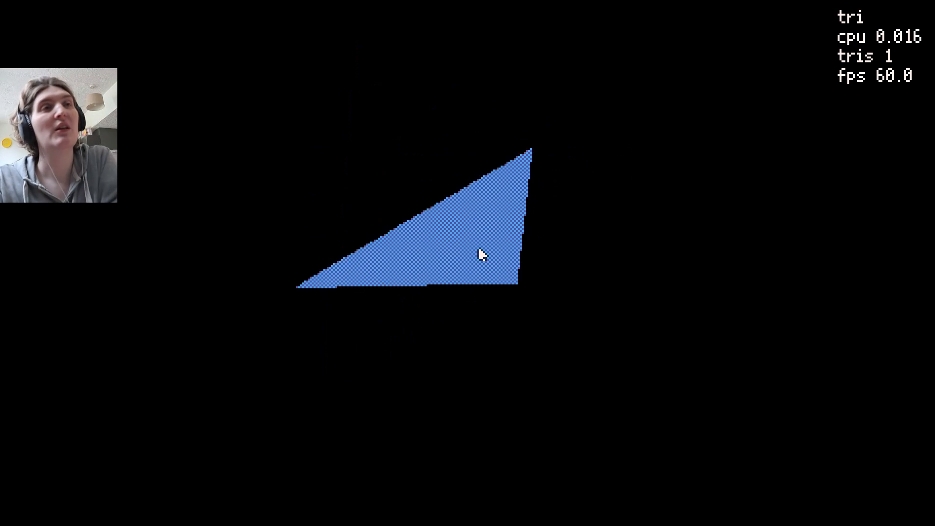
key("Right")
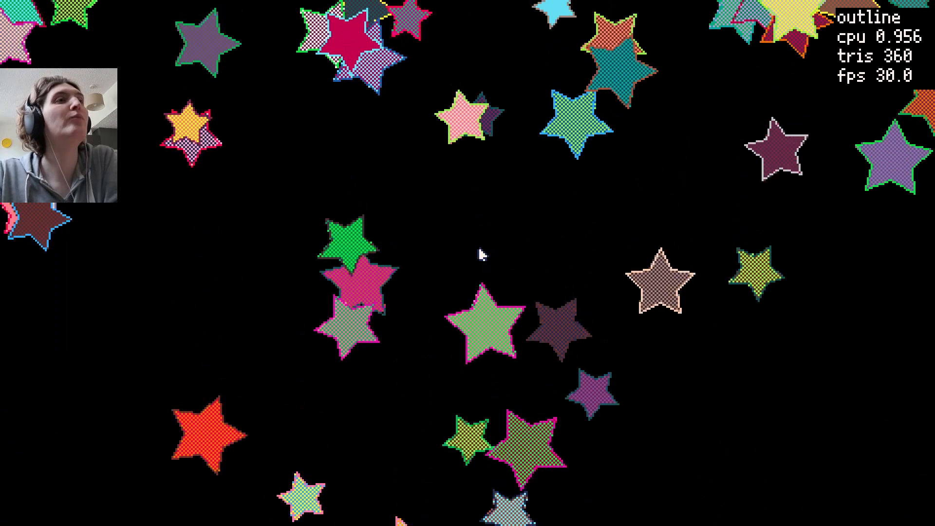
key("Right")
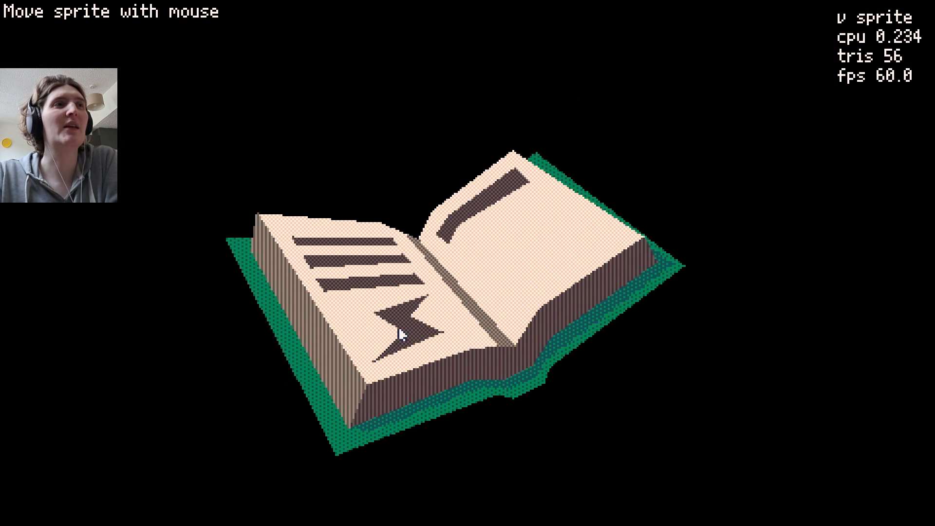
key("Right")
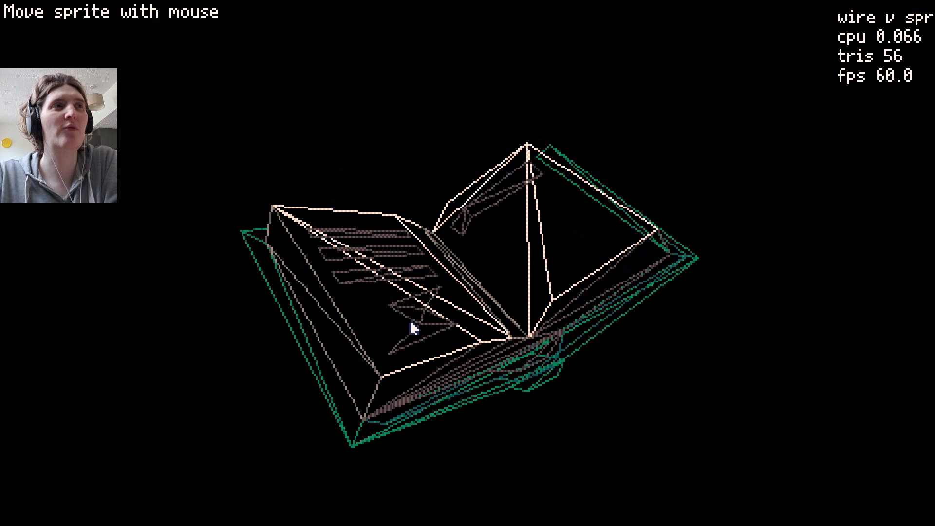
key("Right")
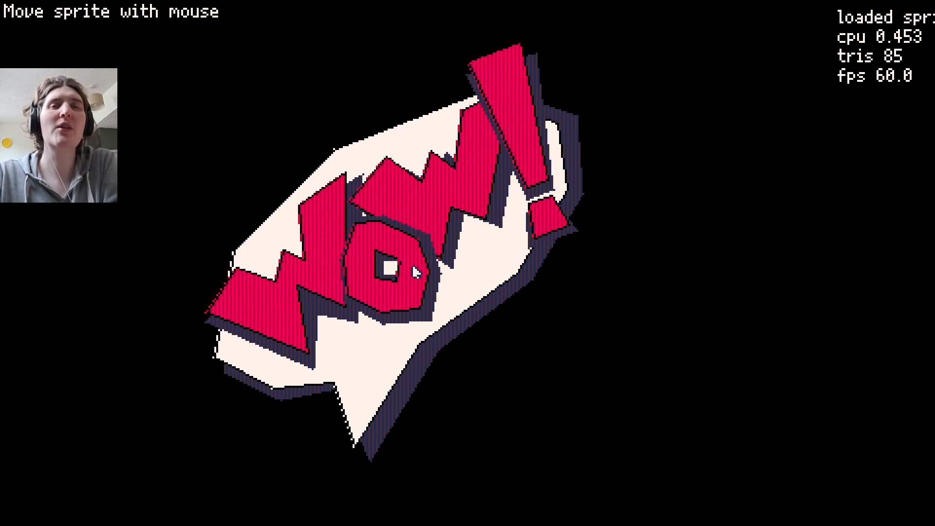
key("Escape")
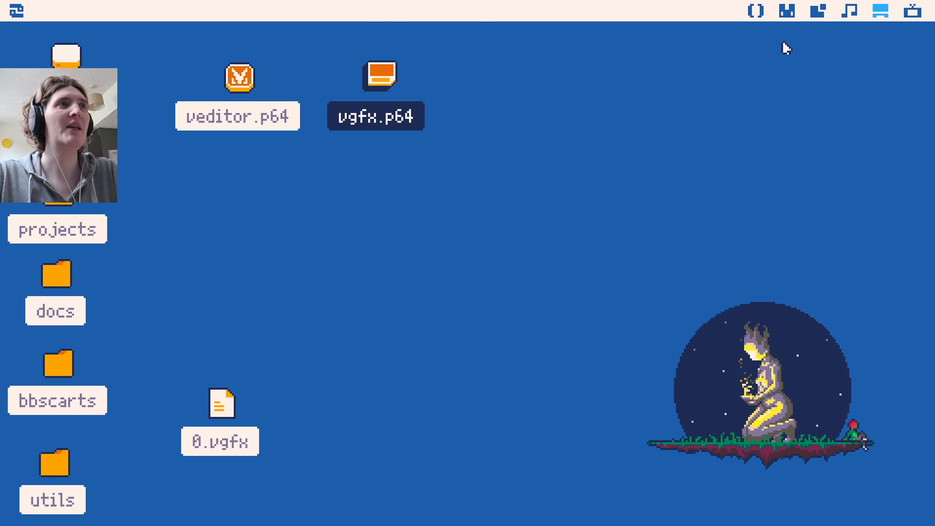
Open the /ram/cart folder and move its window clear of the veditor.p64 file.
left_click(244, 84)
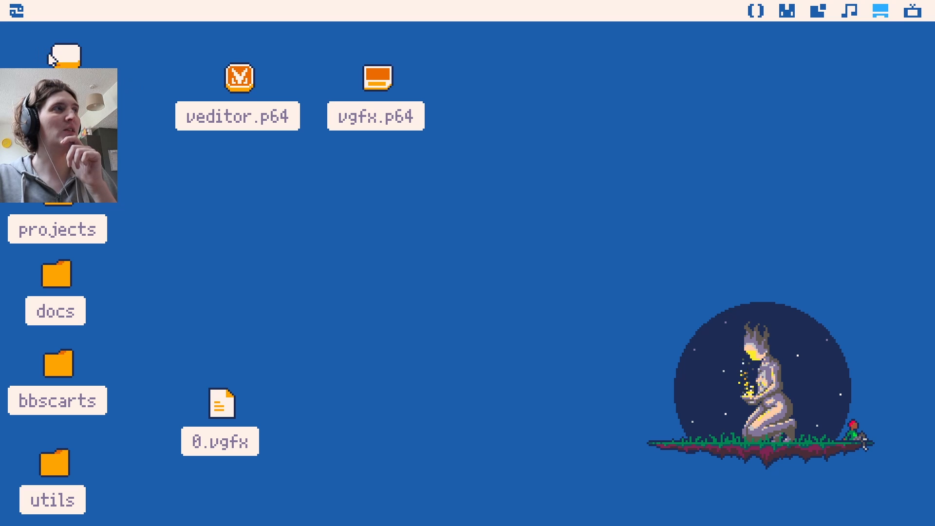
double_click(56, 58)
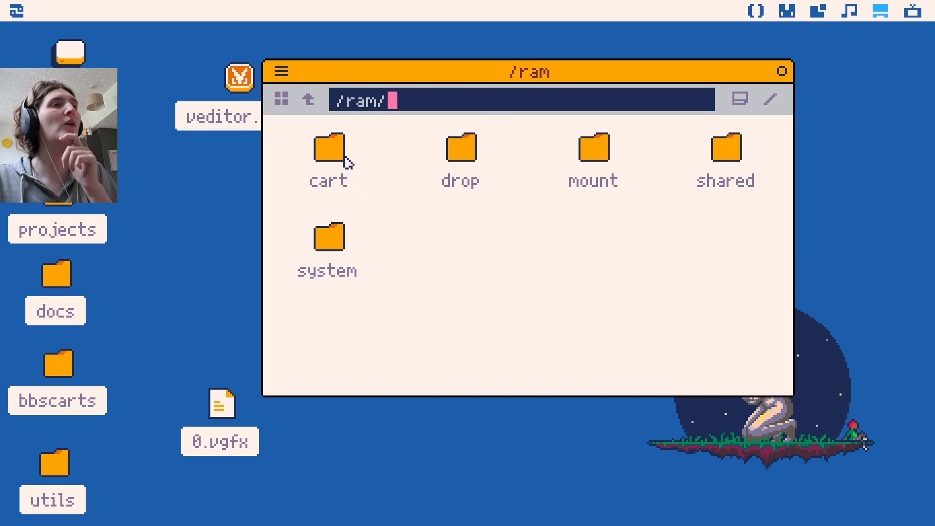
double_click(344, 157)
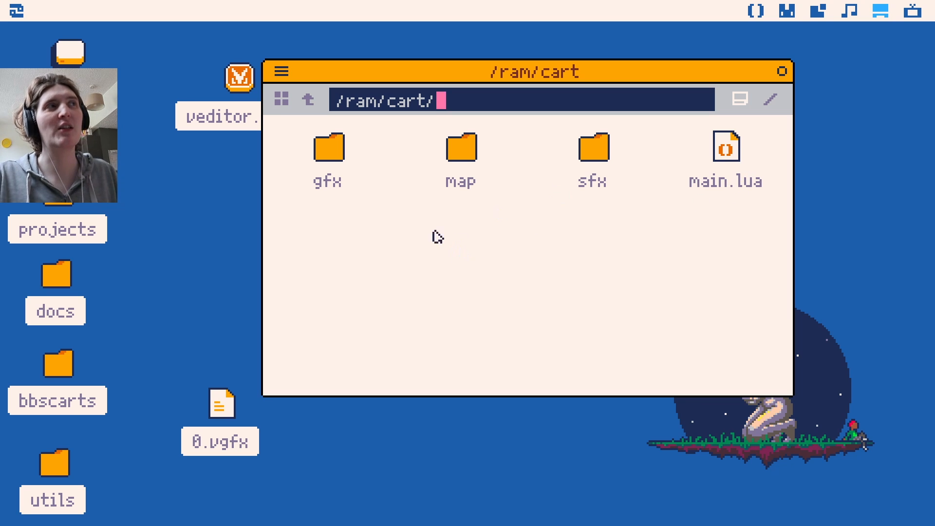
left_click_drag(385, 64, 478, 62)
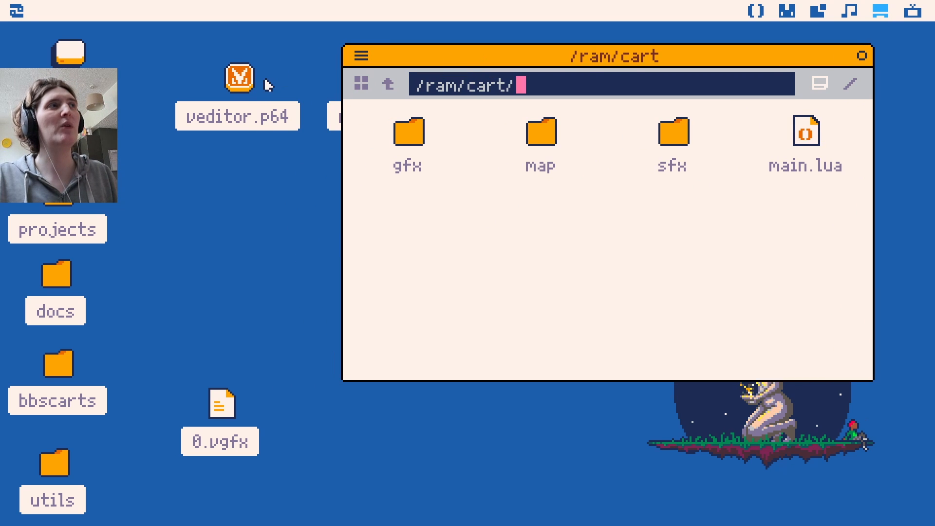
Launch veditor.p64 and save the current cartridge with the default vector sprite file.
double_click(242, 79)
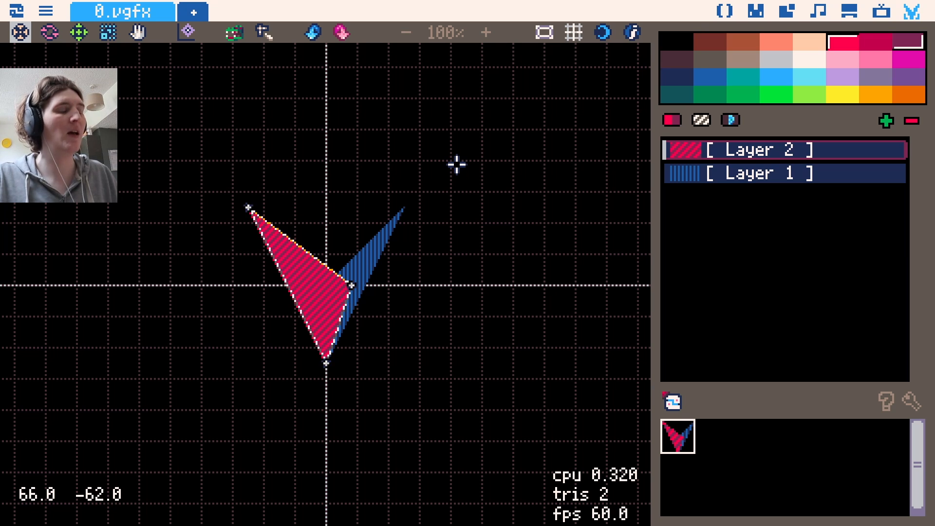
key("ctrl+s")
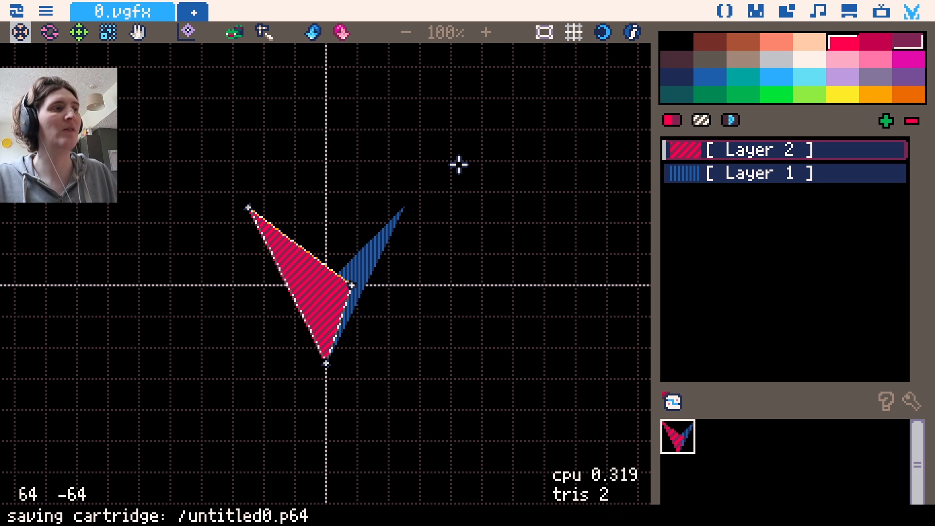
Inspect the vgfx folder inside /ram/cart on the desktop and compare it with the file open in Veditor.
left_click(856, 13)
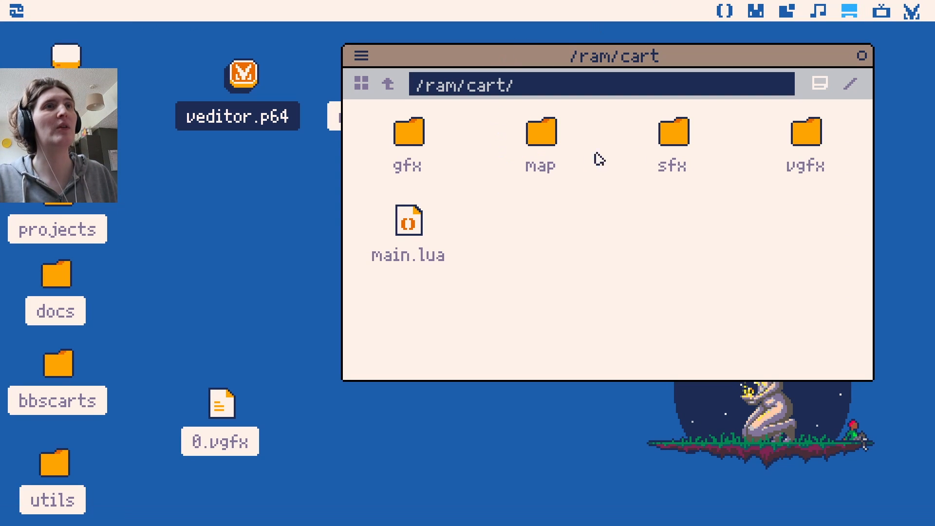
left_click(818, 138)
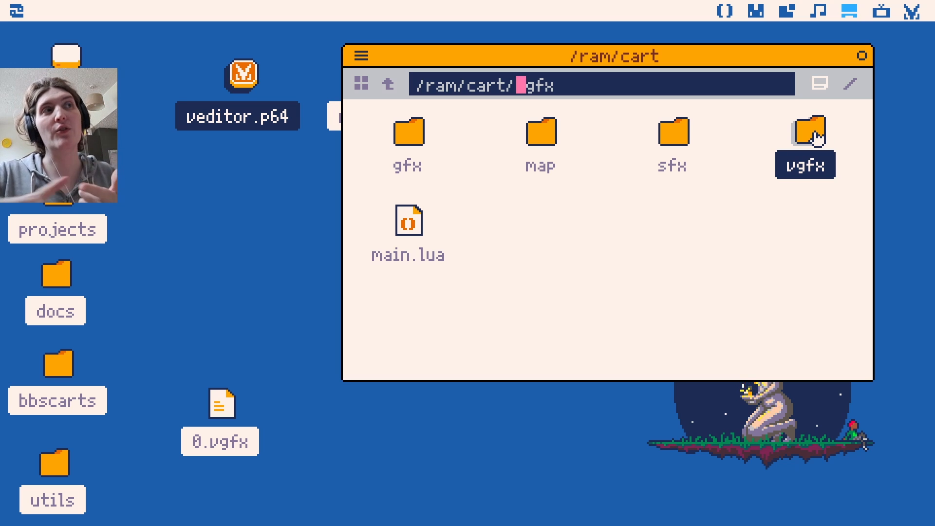
double_click(818, 137)
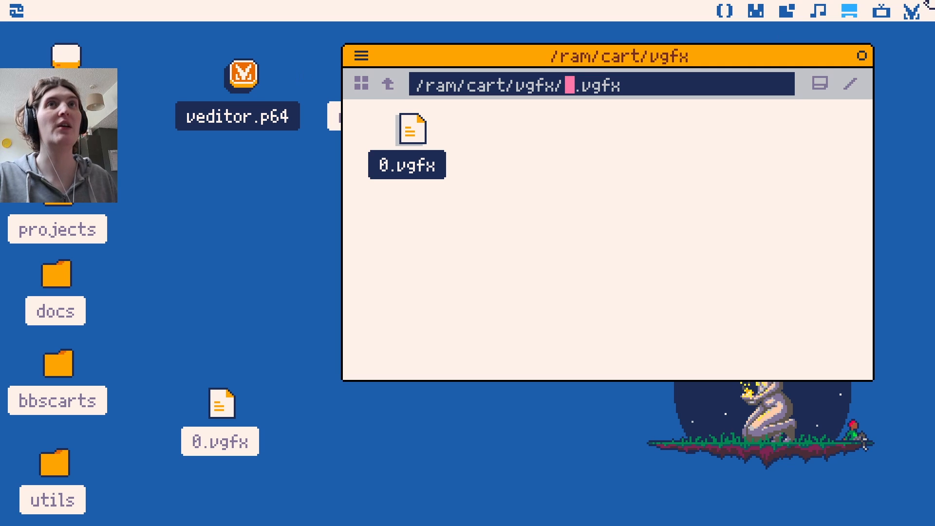
left_click(922, 15)
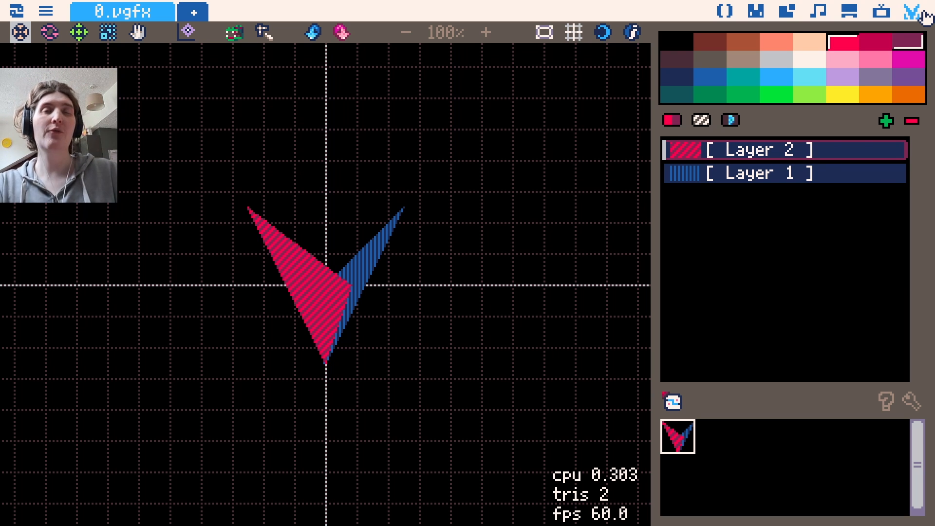
left_click(848, 11)
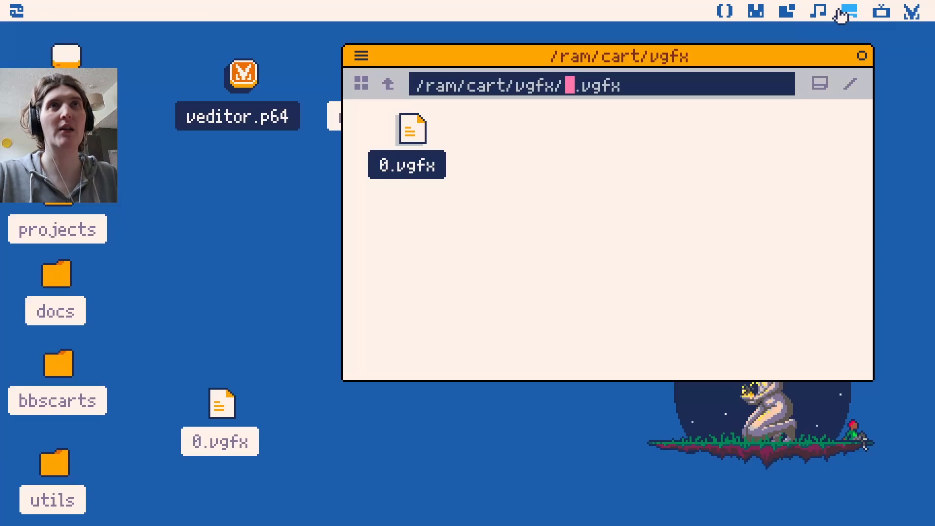
Switch to Veditor and review the file commands in its application menu.
left_click(914, 12)
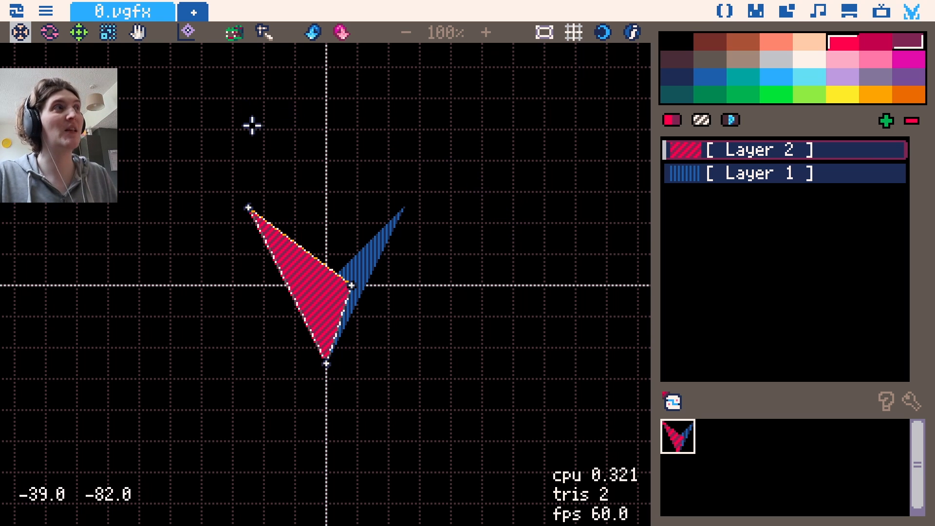
left_click(47, 12)
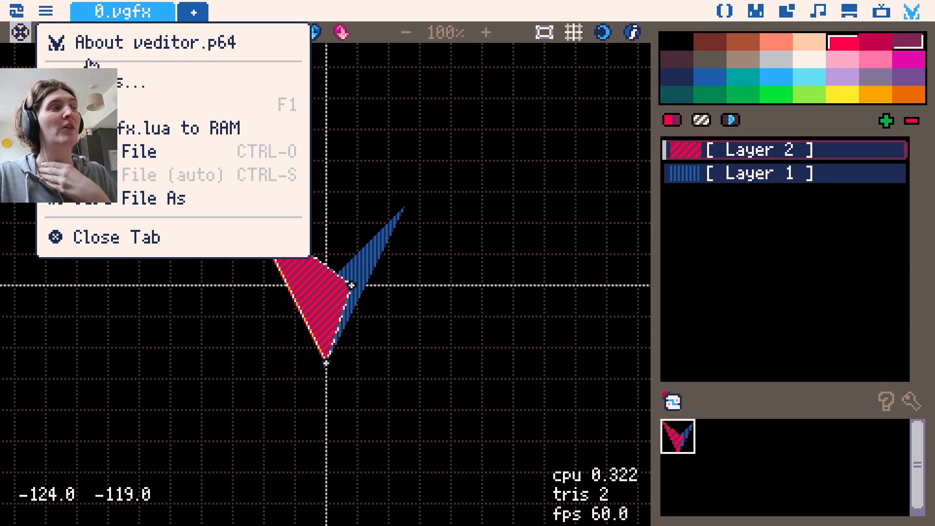
left_click(49, 14)
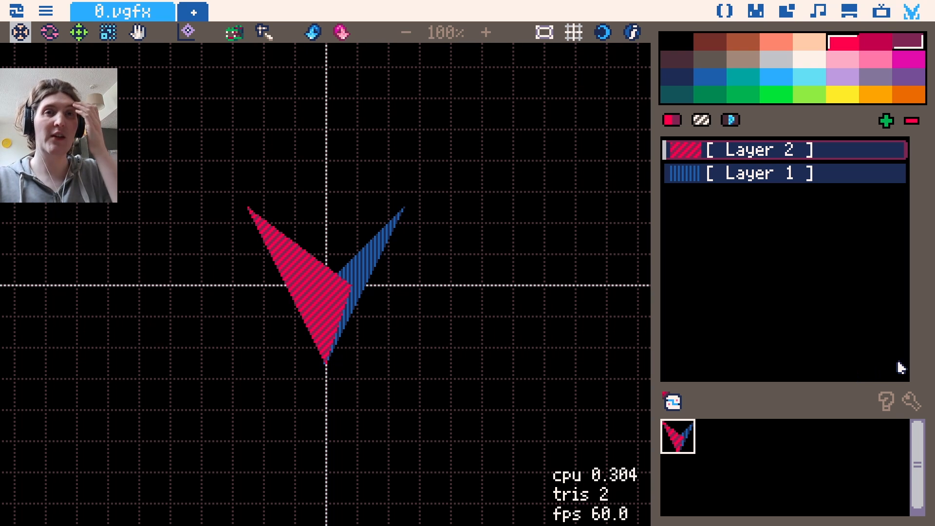
Open Veditor's help and read the pages on settings, general layout, tools and snapping.
left_click(887, 400)
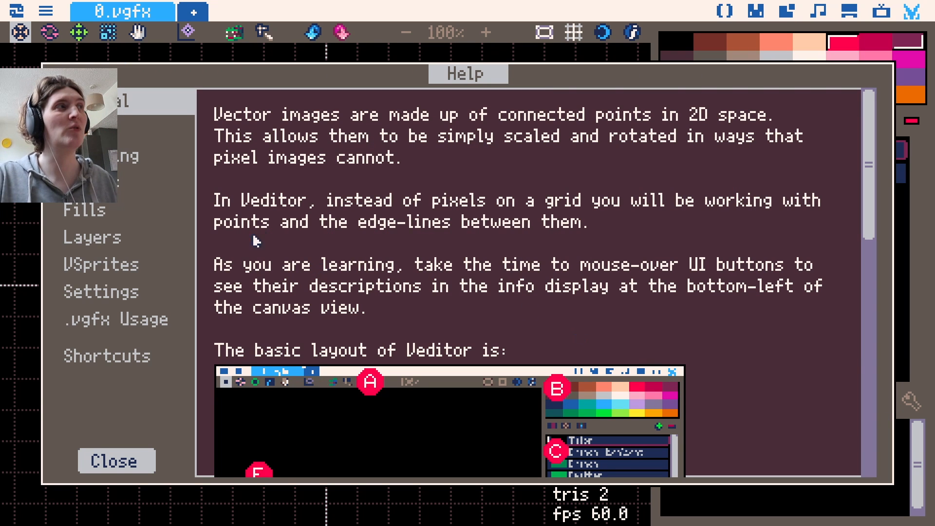
left_click(134, 296)
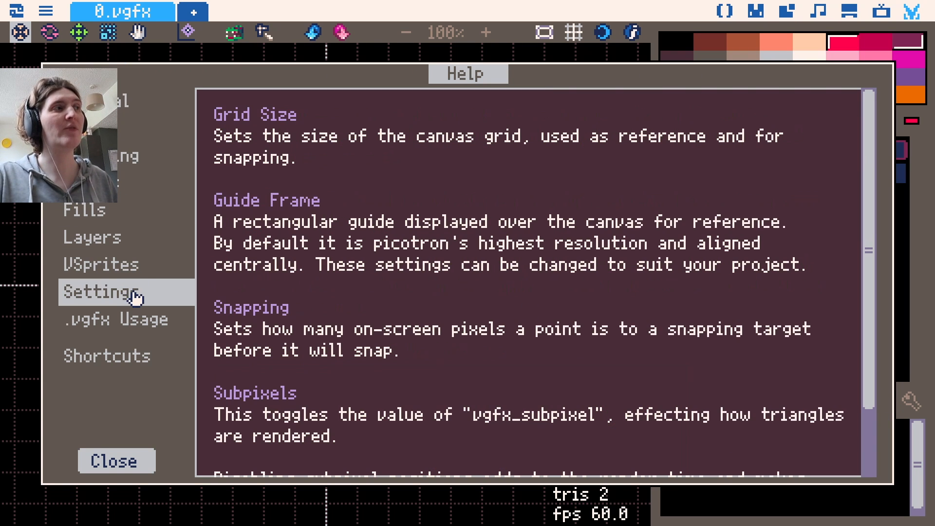
left_click(160, 111)
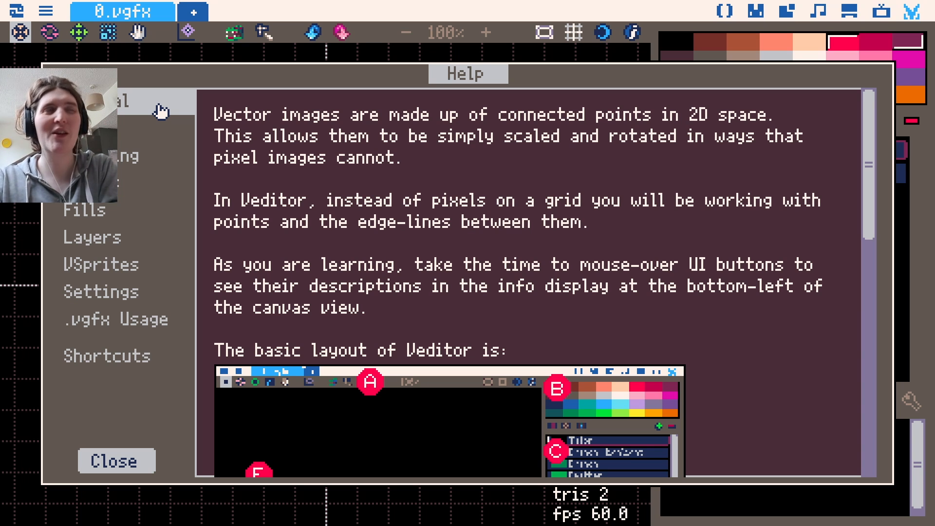
left_click(185, 132)
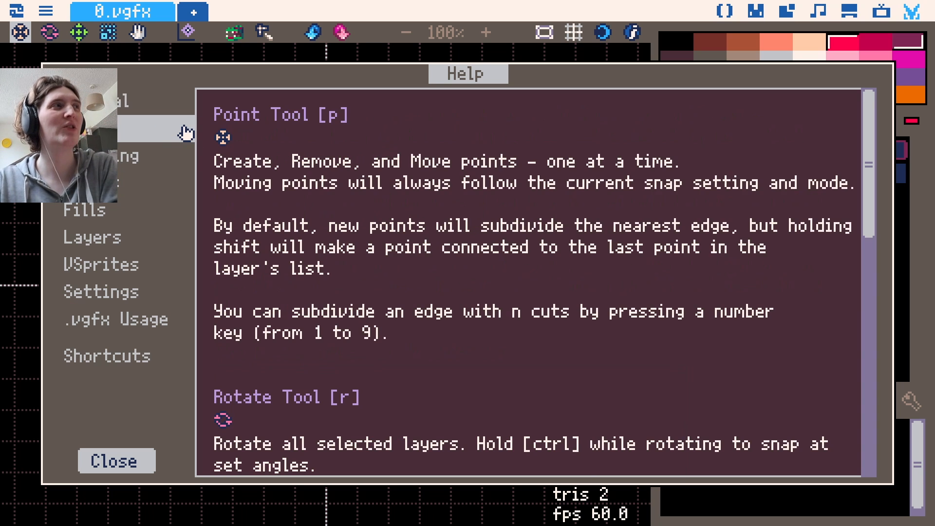
scroll(245, 204, "down", 6)
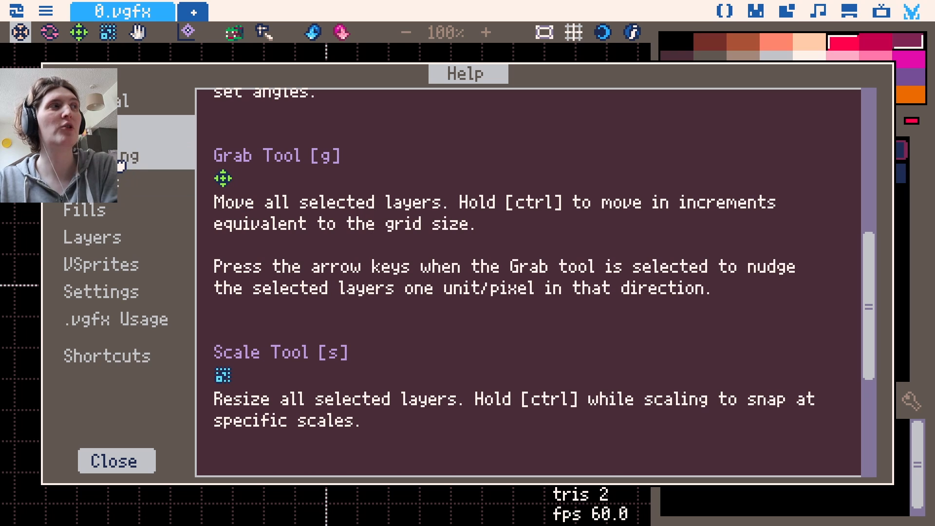
left_click(156, 156)
scroll(306, 251, "down", 5)
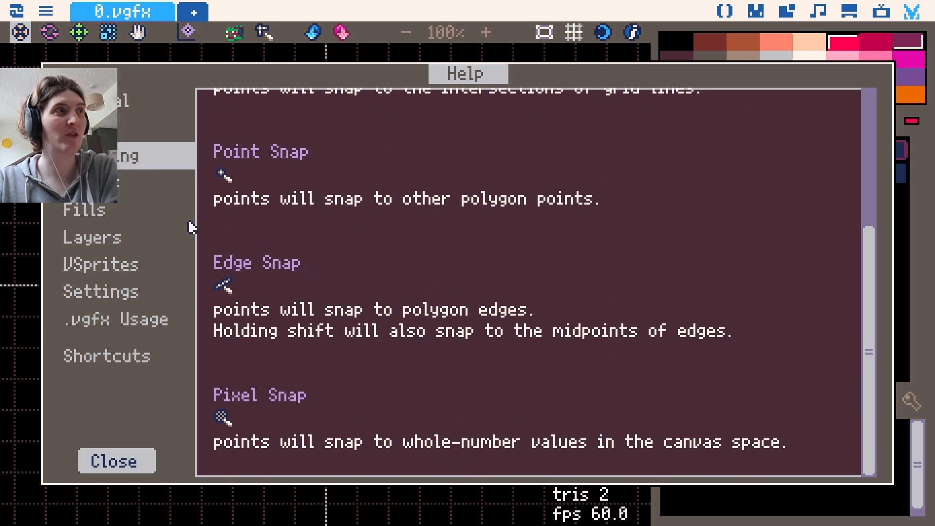
Read the help pages on the color palette, fills, layers and VSprites.
left_click(134, 192)
scroll(432, 278, "down", 2)
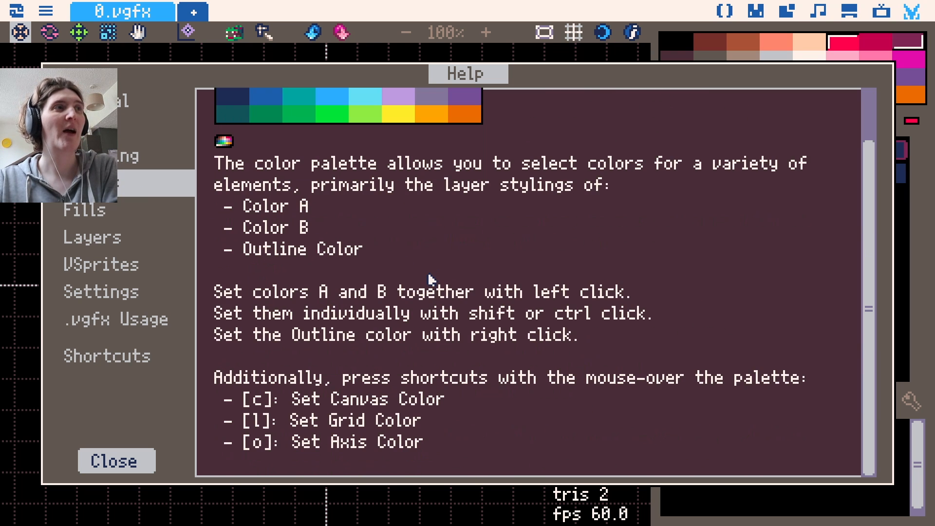
scroll(428, 281, "up", 2)
left_click(152, 222)
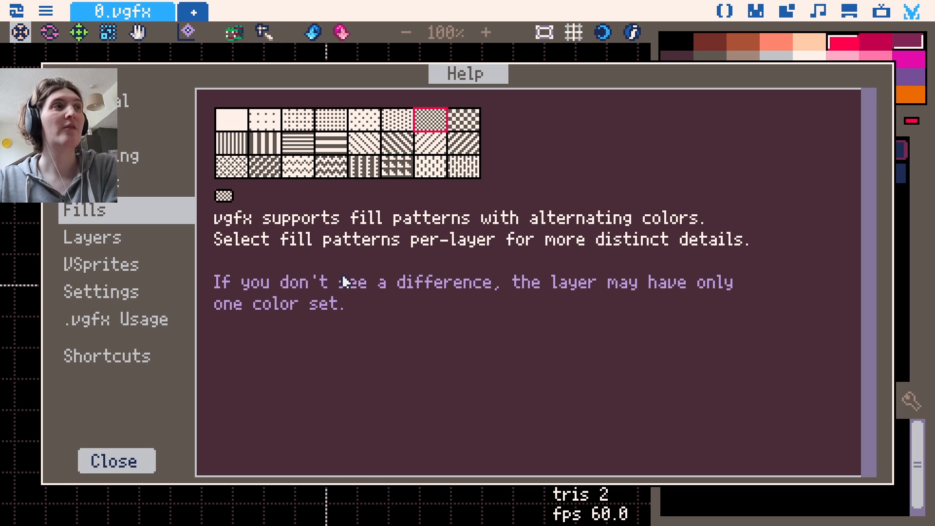
left_click(147, 239)
scroll(299, 263, "down", 10)
scroll(299, 263, "down", 6)
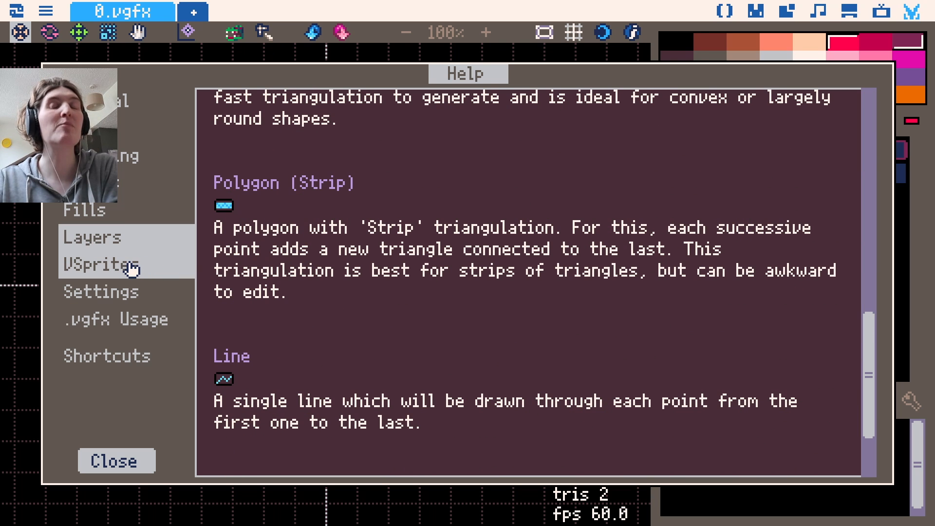
left_click(131, 269)
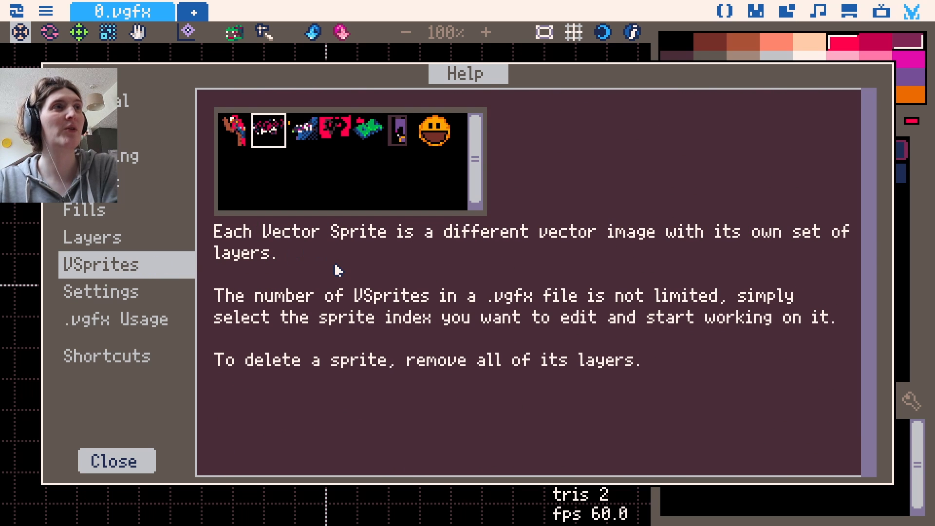
Read the help pages on settings, .vgfx usage and shortcuts, and close the help.
left_click(164, 291)
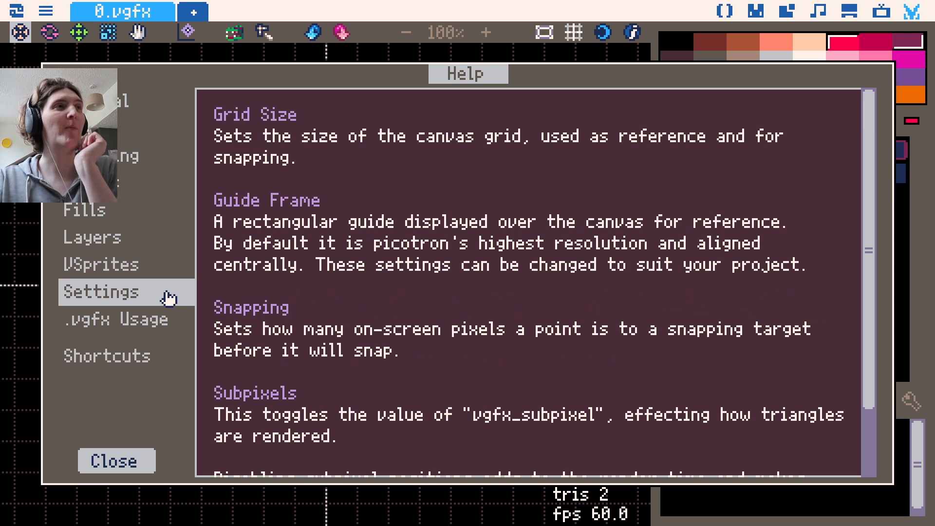
scroll(345, 316, "down", 3)
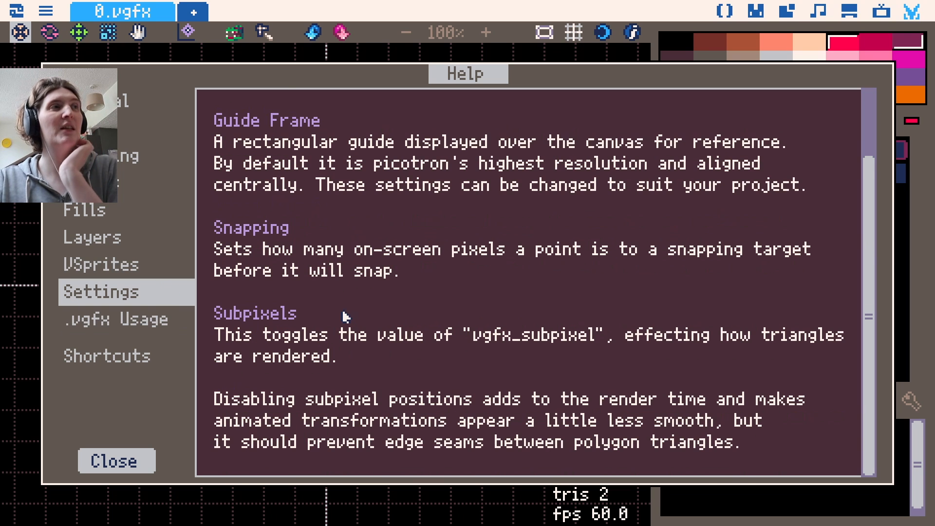
left_click(149, 323)
scroll(322, 324, "down", 1)
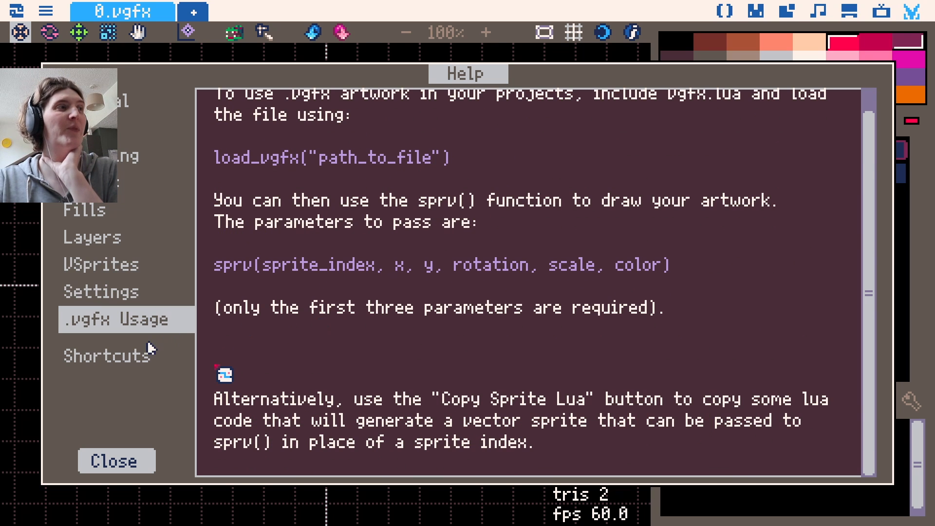
left_click(150, 357)
scroll(396, 330, "down", 10)
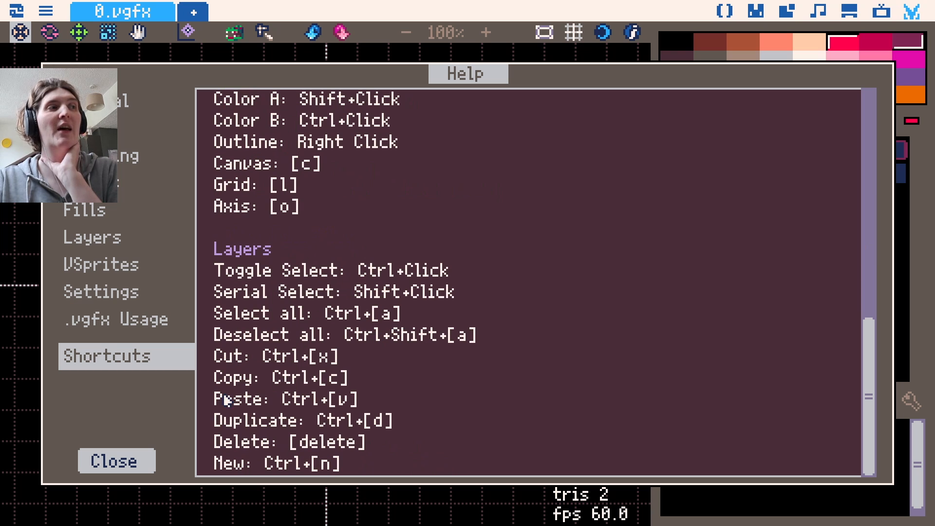
left_click(126, 461)
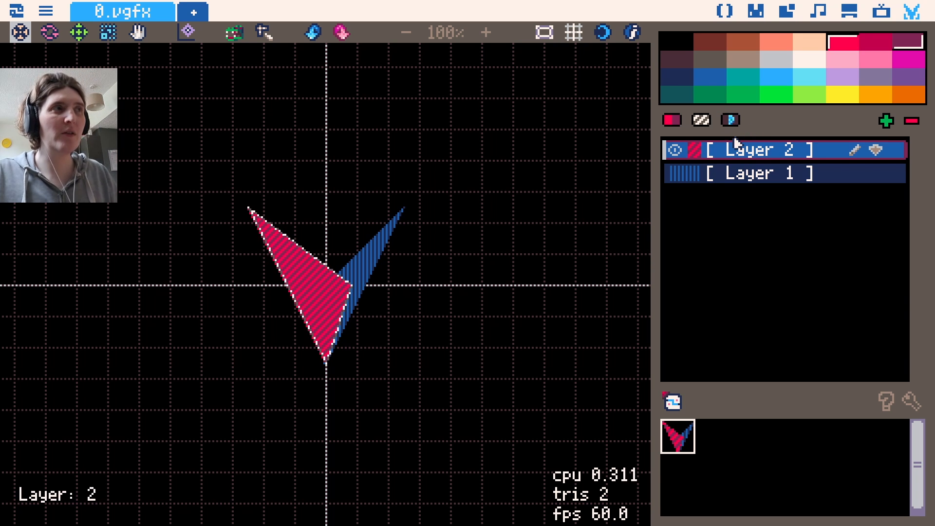
Add six points along the upper part of Layer 2's red polygon and pull them into a jagged outline.
scroll(374, 299, "up", 5)
scroll(309, 311, "down", 3)
left_click_drag(309, 311, 342, 363)
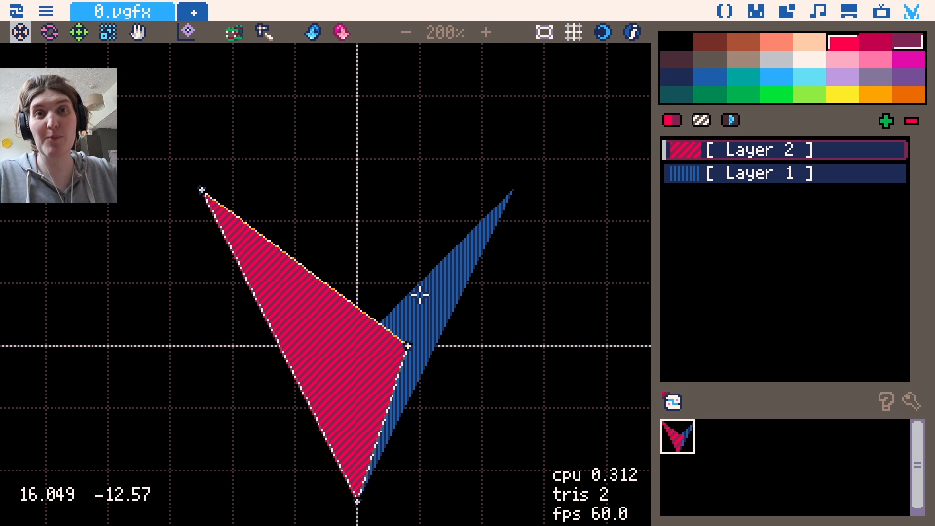
left_click_drag(346, 263, 382, 157)
left_click_drag(386, 219, 344, 276)
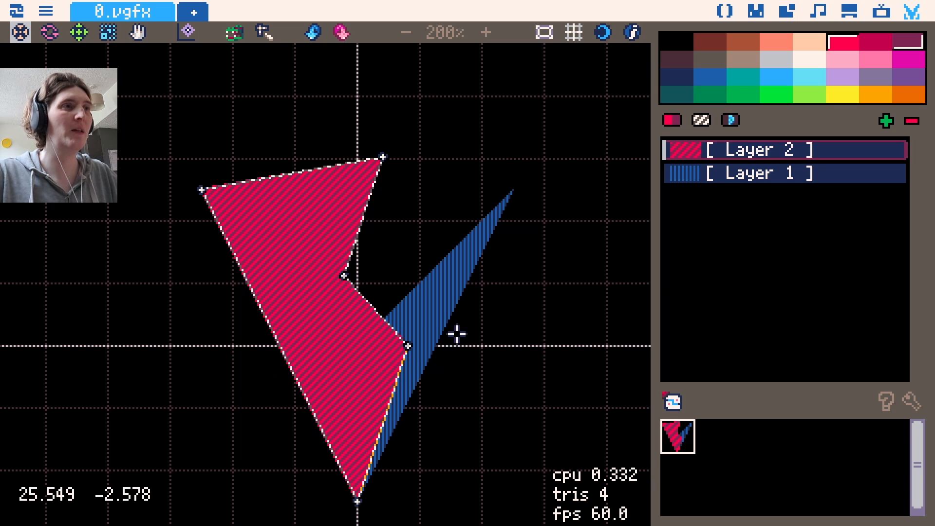
left_click_drag(363, 216, 442, 242)
left_click_drag(414, 202, 328, 221)
left_click_drag(324, 167, 262, 90)
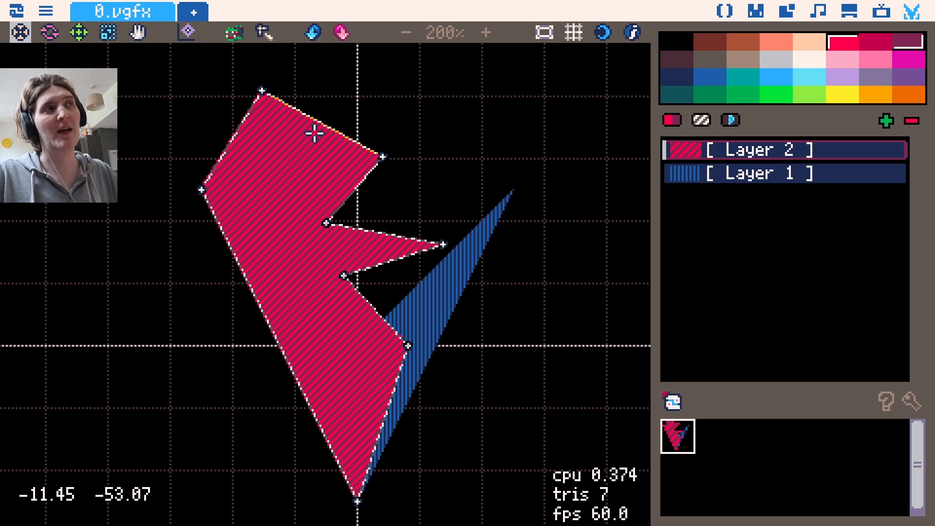
mouse_move(386, 92)
left_mouse_down()
mouse_move(422, 92)
mouse_move(393, 92)
left_mouse_up()
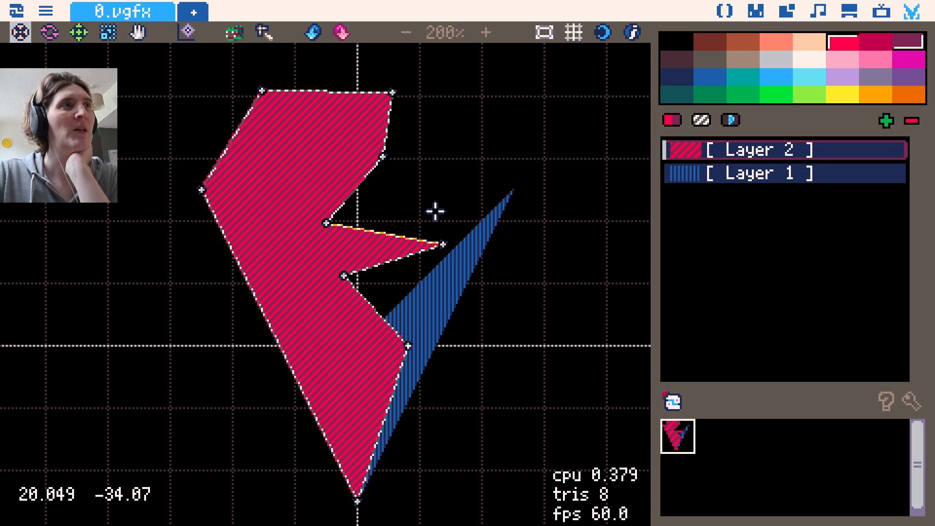
Try moving and adding points at the red polygon's upper-right corner, and delete the points placed there.
left_click_drag(383, 157, 472, 173)
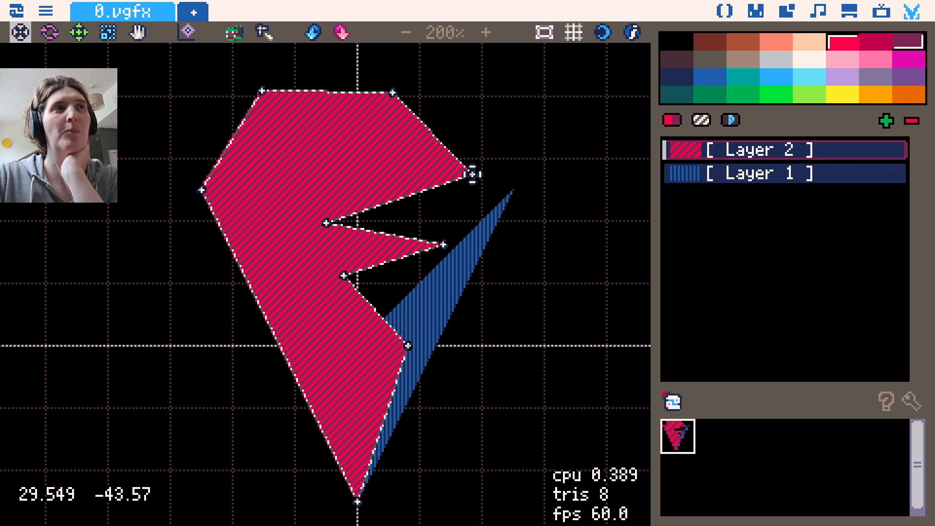
left_click_drag(425, 125, 494, 106)
right_click(495, 106)
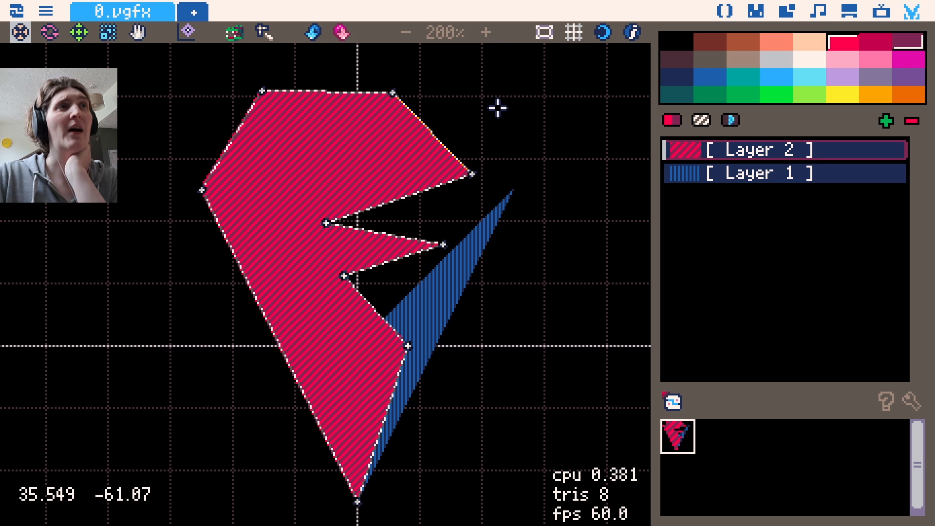
right_click(472, 174)
right_click(393, 94)
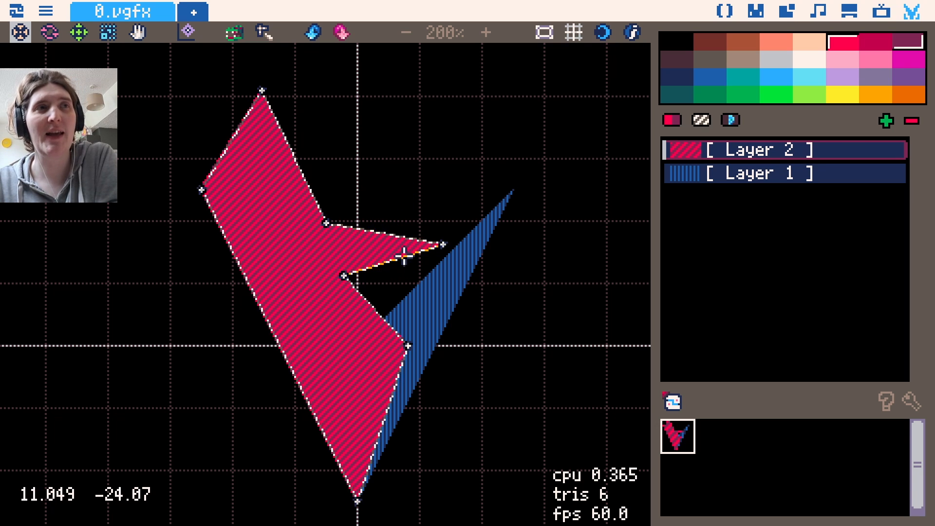
left_click(500, 121)
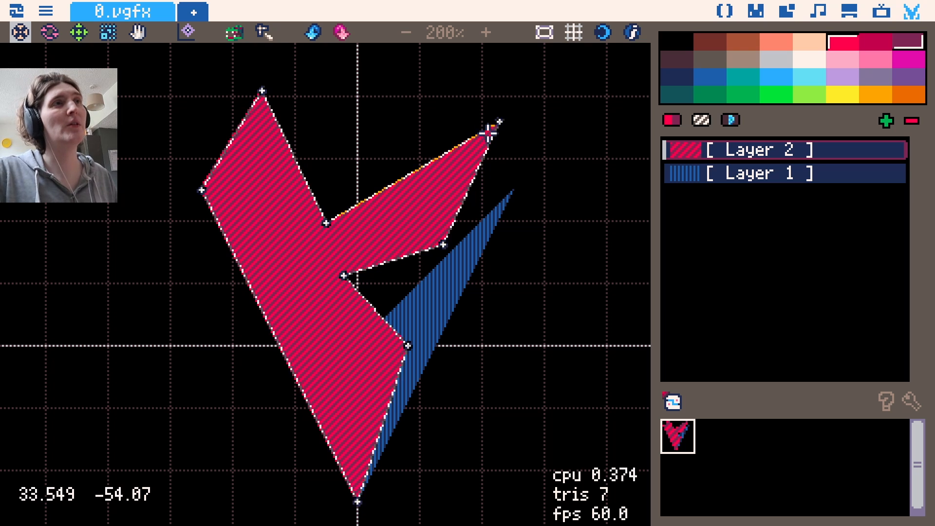
right_click(500, 121)
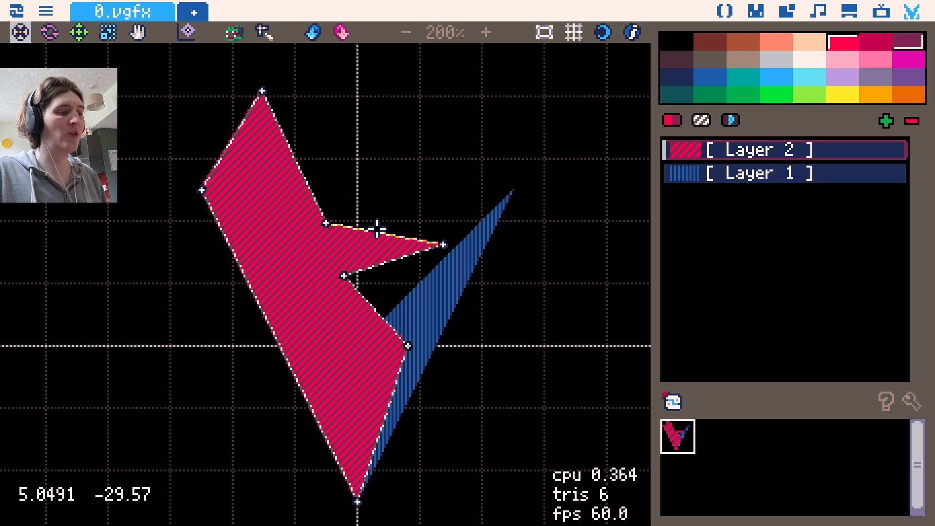
Divide the red polygon's long left edge with three points, pull the middle one outward and check the triangulation in wireframe.
left_click(279, 350)
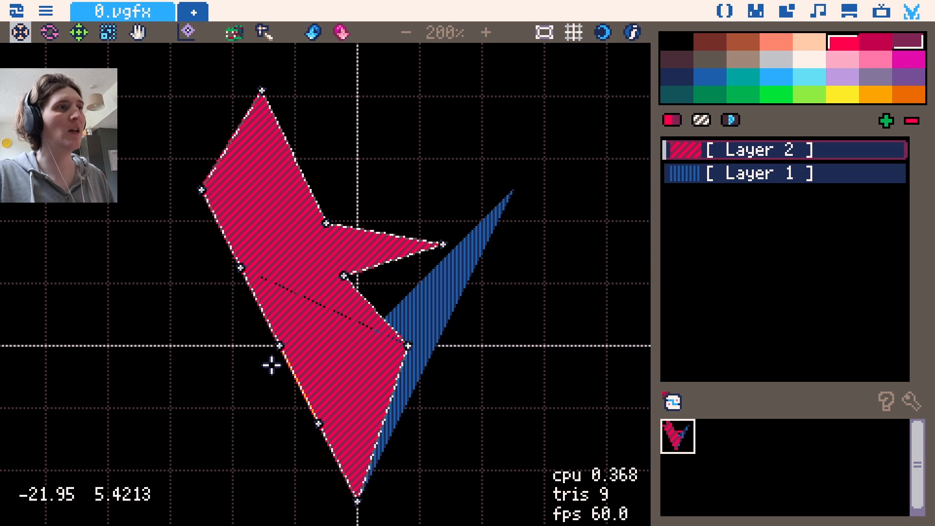
left_click_drag(278, 346, 150, 402)
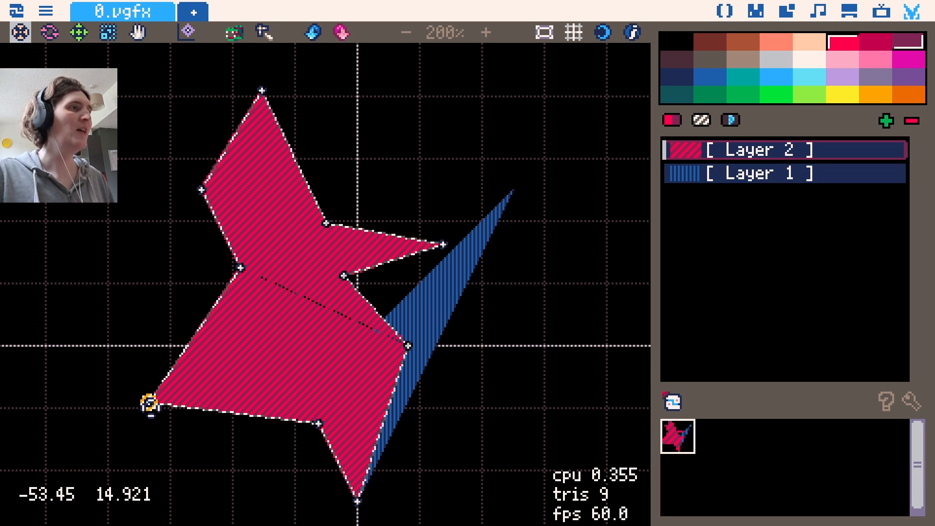
left_click_drag(149, 402, 155, 348)
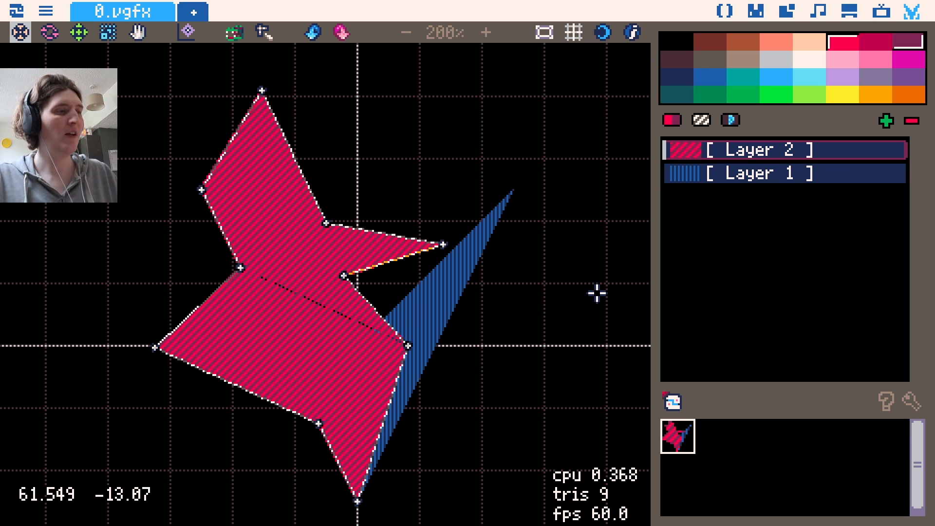
key("w")
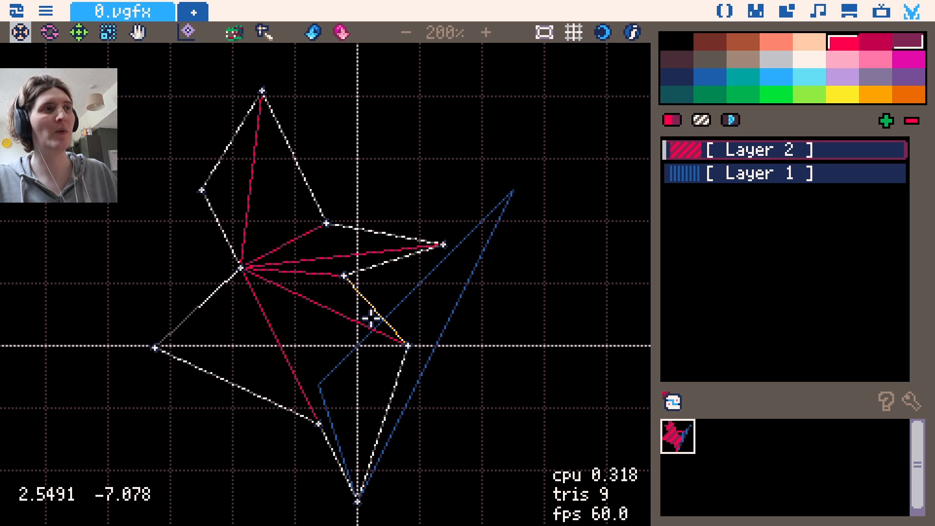
key("w")
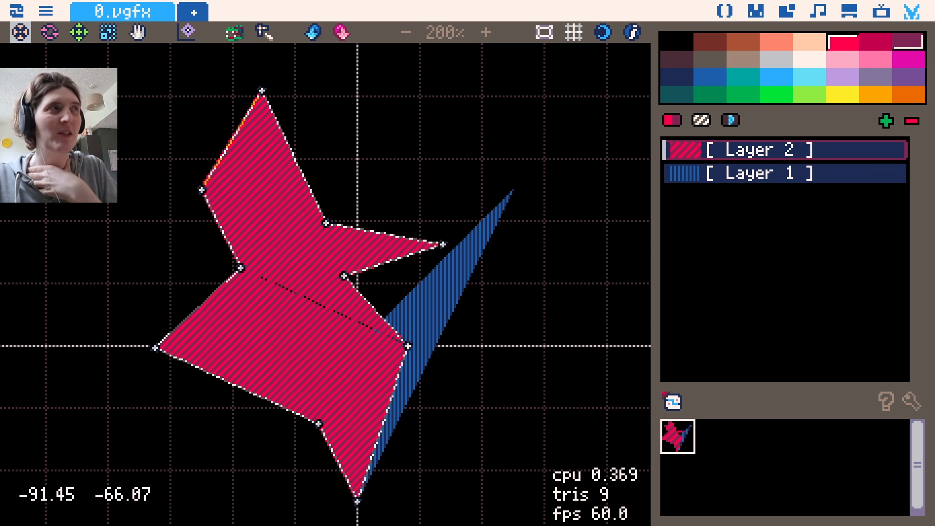
Disable the Subpixels option in the editor settings.
left_click(46, 10)
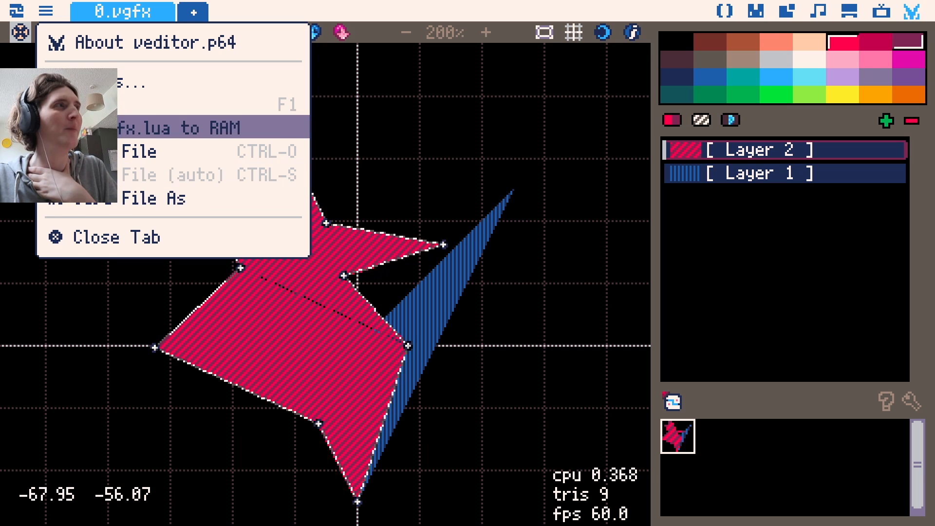
left_click(208, 87)
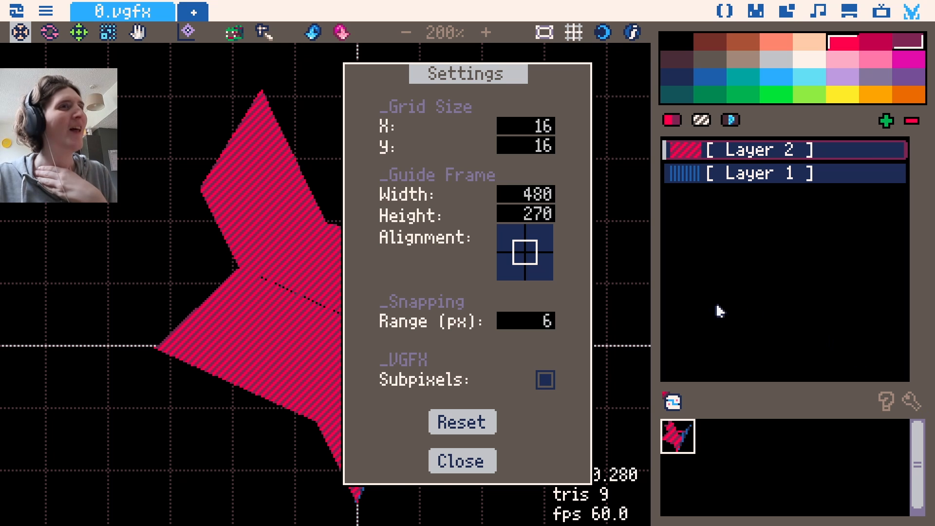
left_click(547, 381)
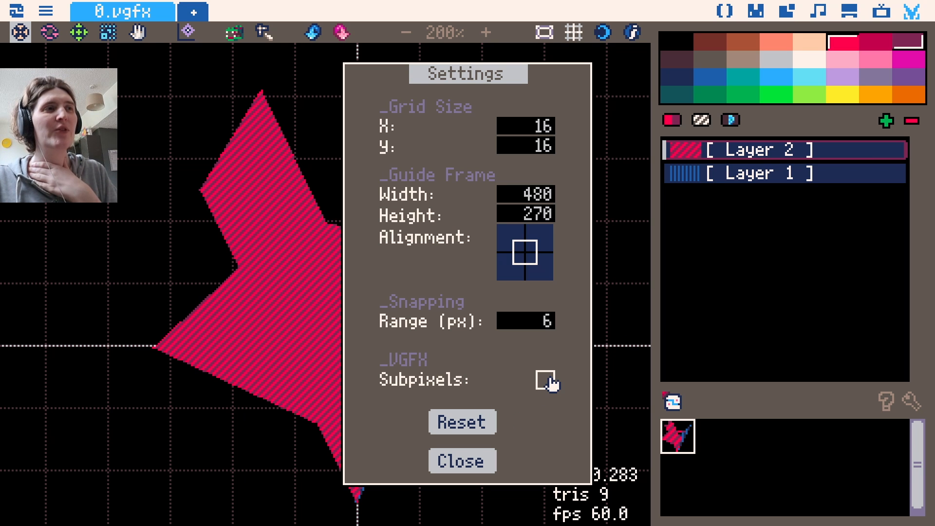
left_click(463, 462)
Examine the red polygon's fill at different zoom levels for seams between its triangles.
scroll(334, 344, "up", 5)
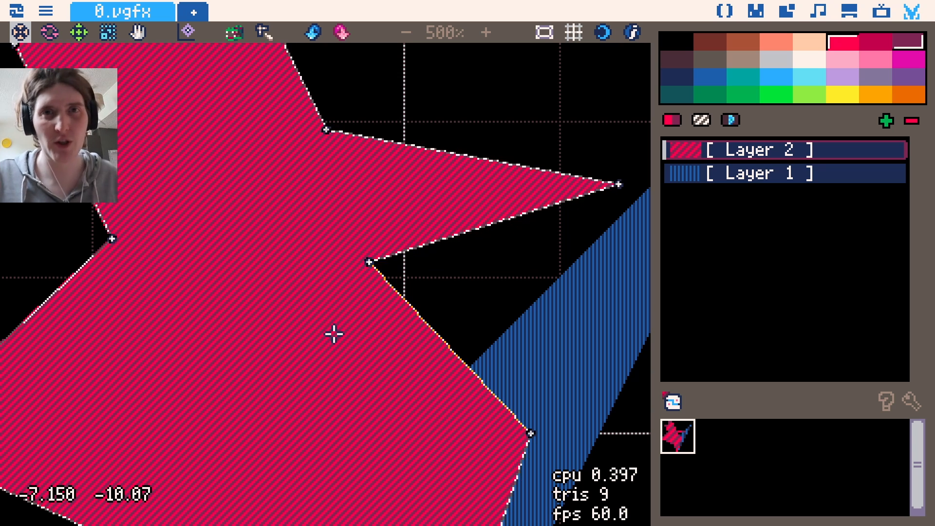
scroll(334, 334, "down", 5)
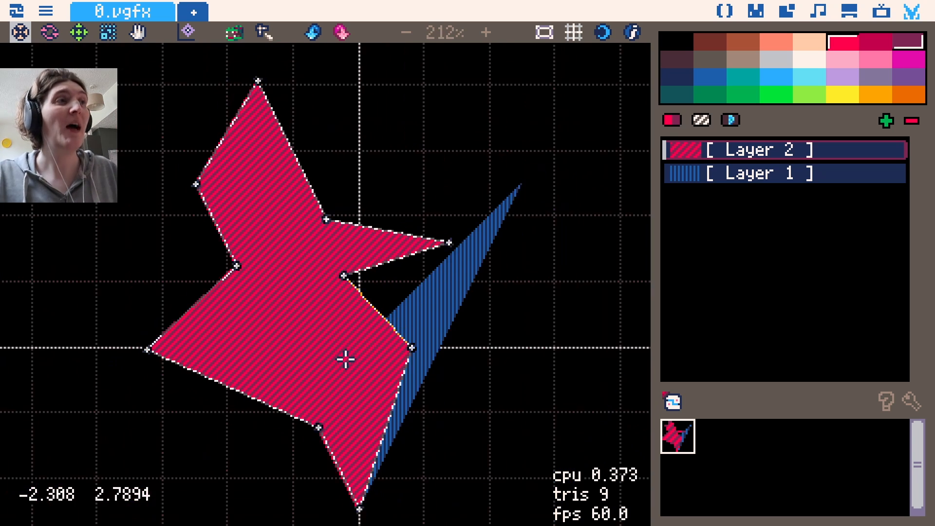
scroll(345, 359, "up", 8)
scroll(425, 381, "down", 3)
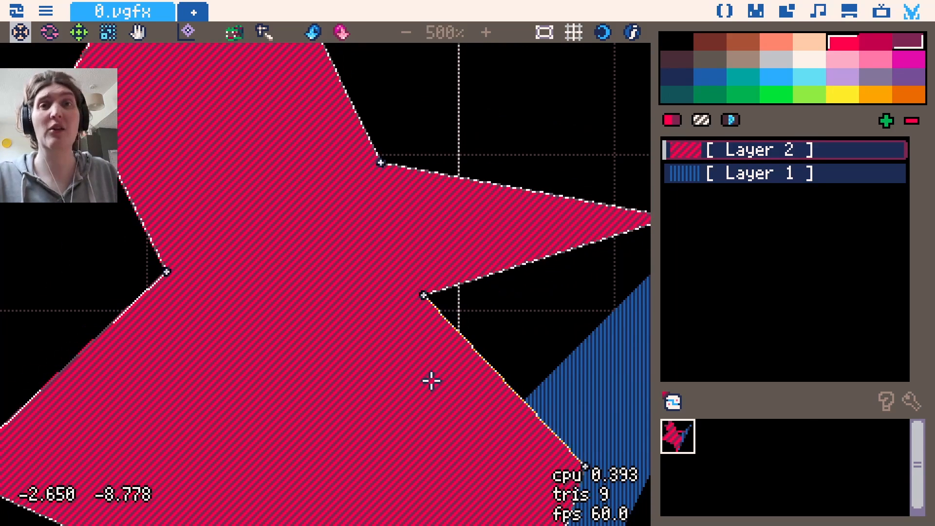
left_click_drag(431, 380, 397, 282)
scroll(396, 282, "down", 5)
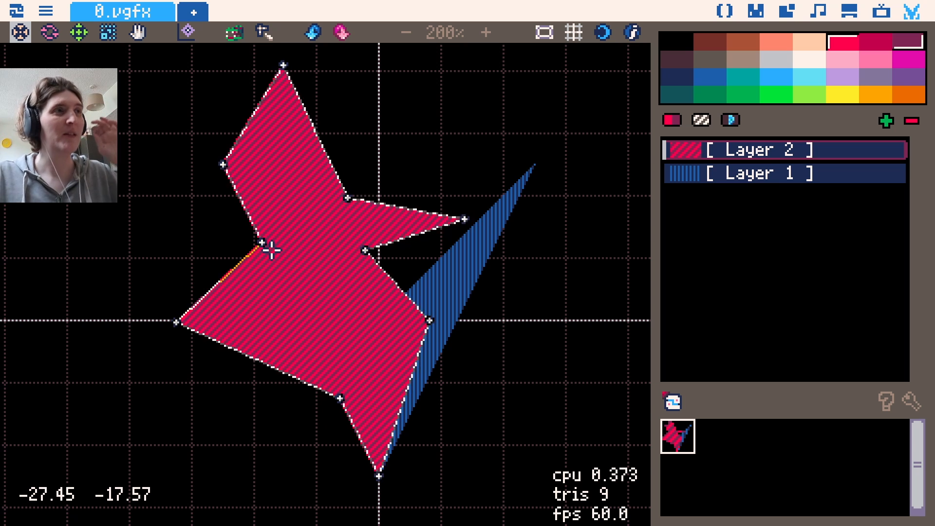
scroll(360, 348, "up", 3)
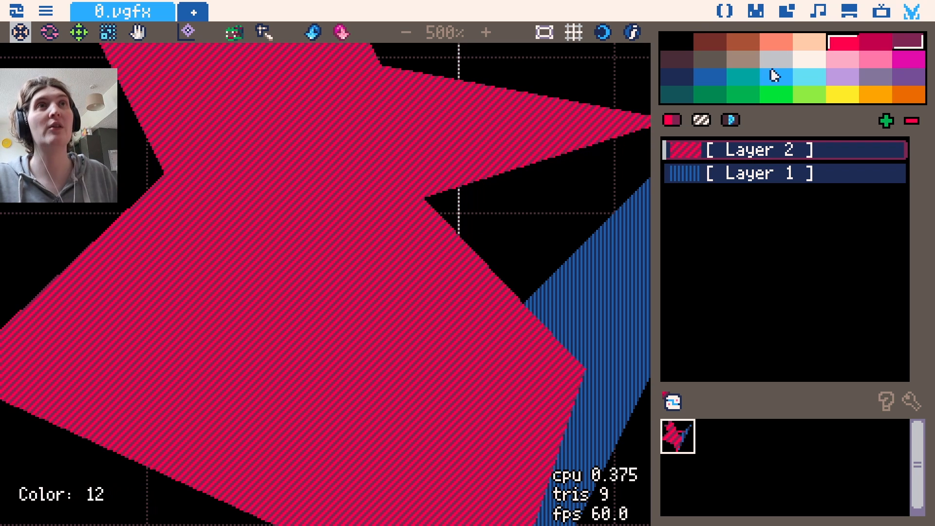
Switch to the desktop, move the file window aside, view the WOW sprite demo and return to Veditor.
left_click(850, 13)
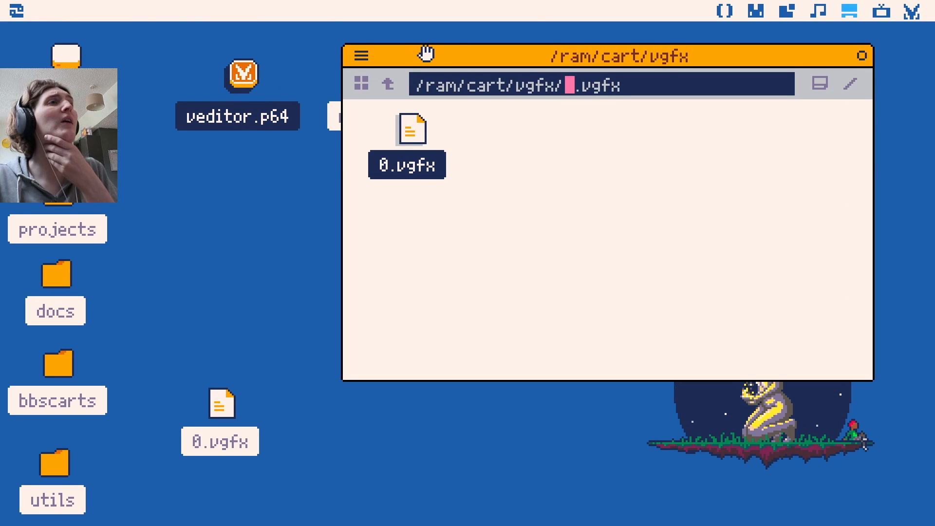
left_click_drag(425, 53, 507, 92)
double_click(380, 86)
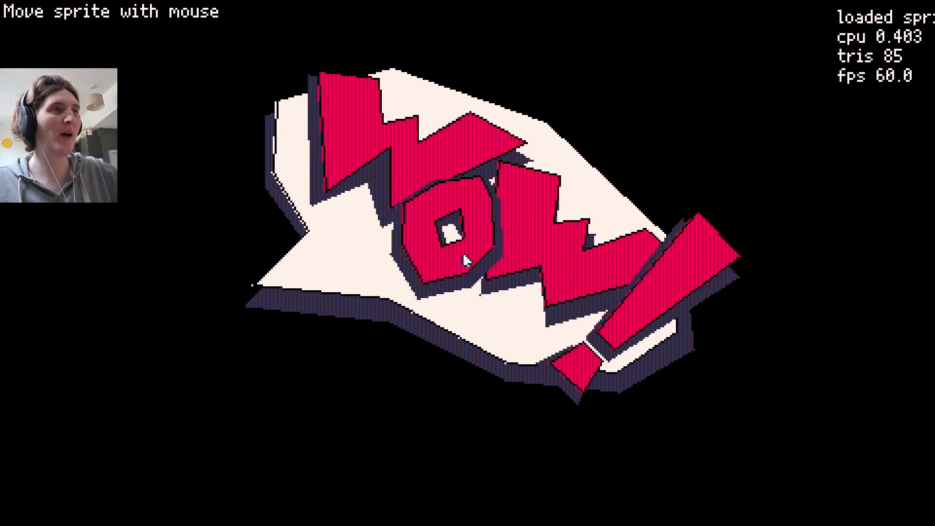
key("Escape")
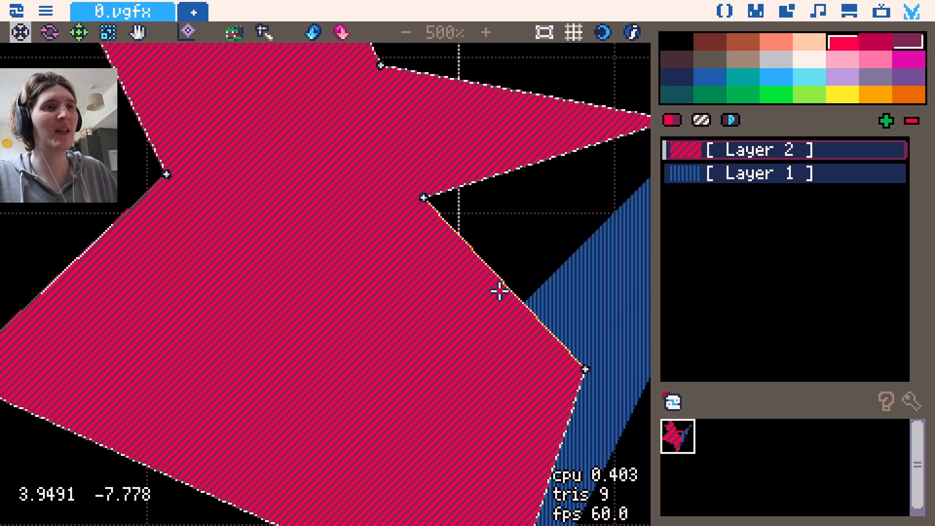
Change Layer 2's draw type from the Ear Clip Triangulation polygon to an open line and hide Layer 1.
scroll(475, 236, "down", 3)
scroll(466, 313, "up", 3)
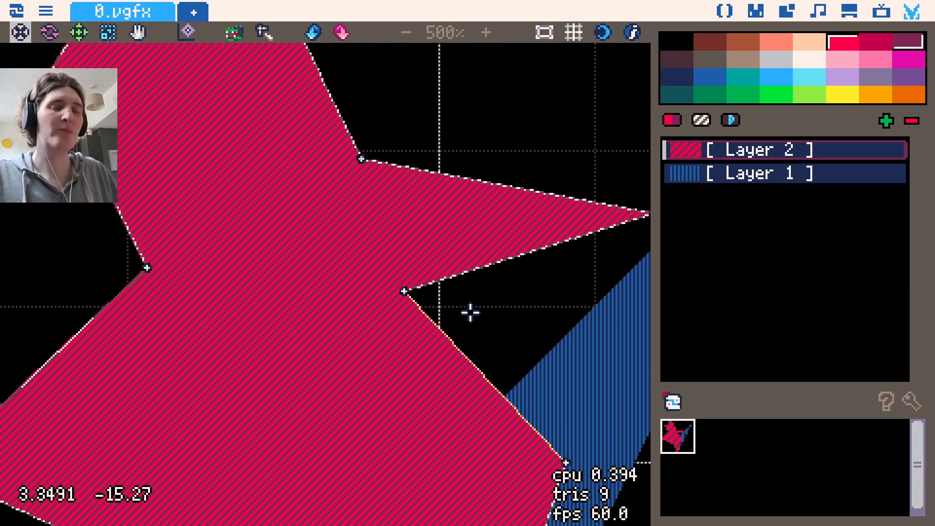
scroll(466, 310, "down", 3)
left_click_drag(444, 323, 469, 328)
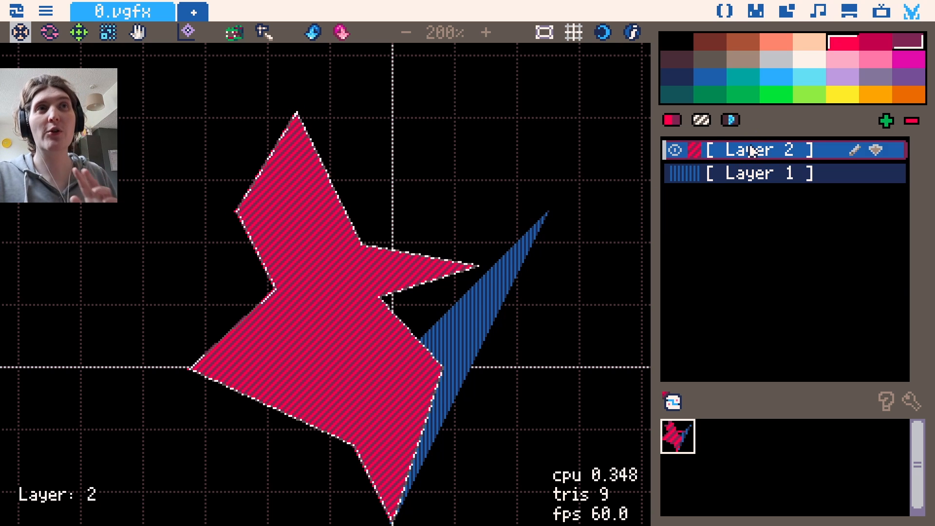
left_click(731, 120)
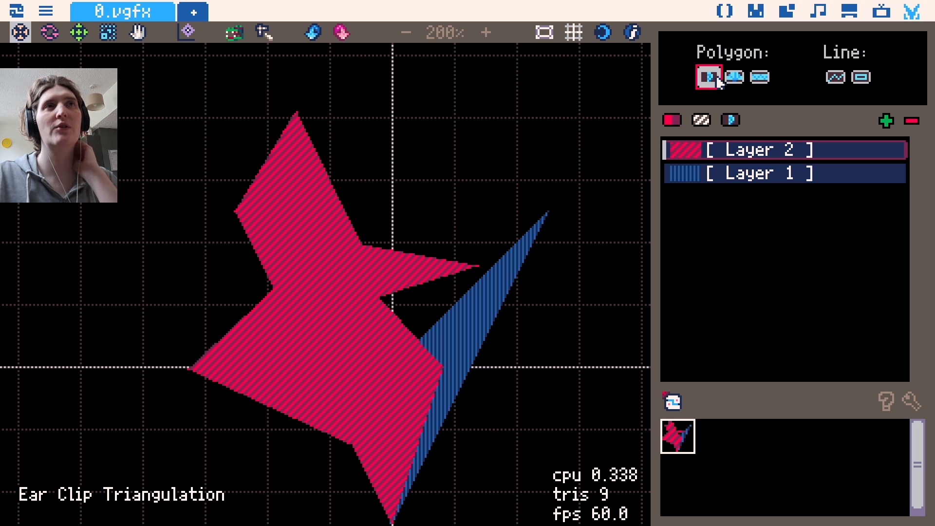
left_click(836, 78)
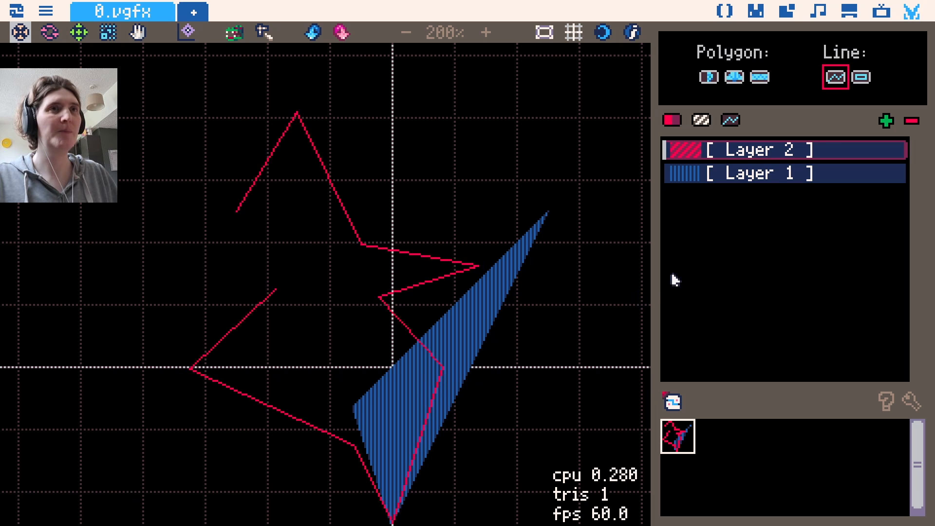
mouse_move(722, 177)
left_click(675, 176)
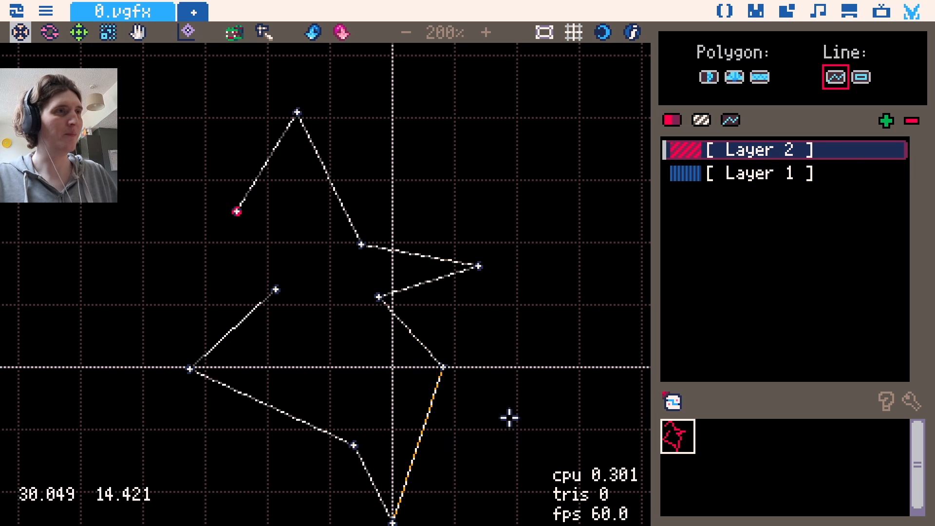
Reposition the lower free end point of Layer 2's open line and change the layer's draw type to a closed line.
left_click_drag(509, 380, 515, 333)
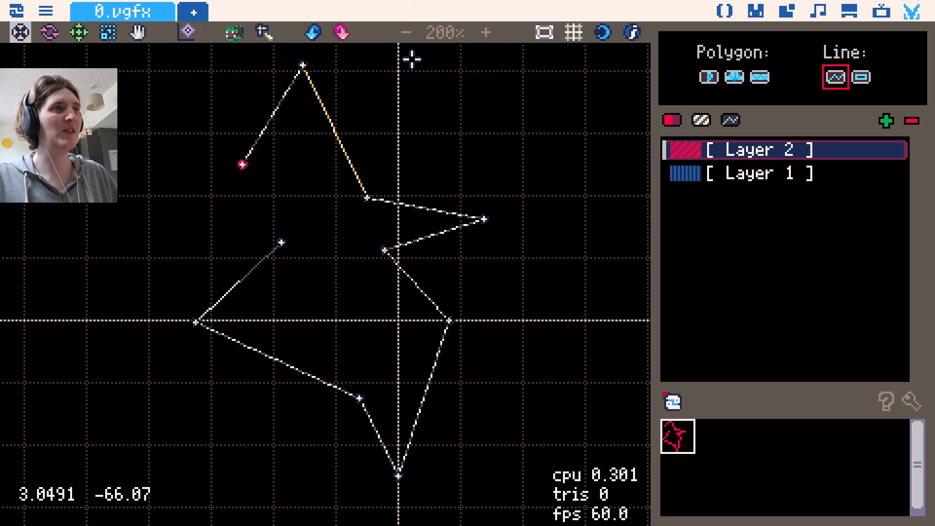
left_click_drag(281, 242, 273, 247)
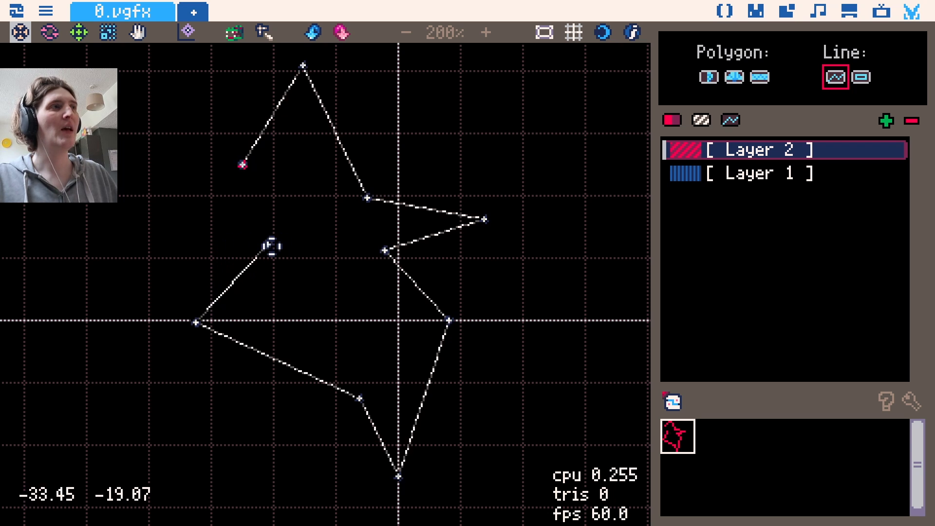
left_click(861, 77)
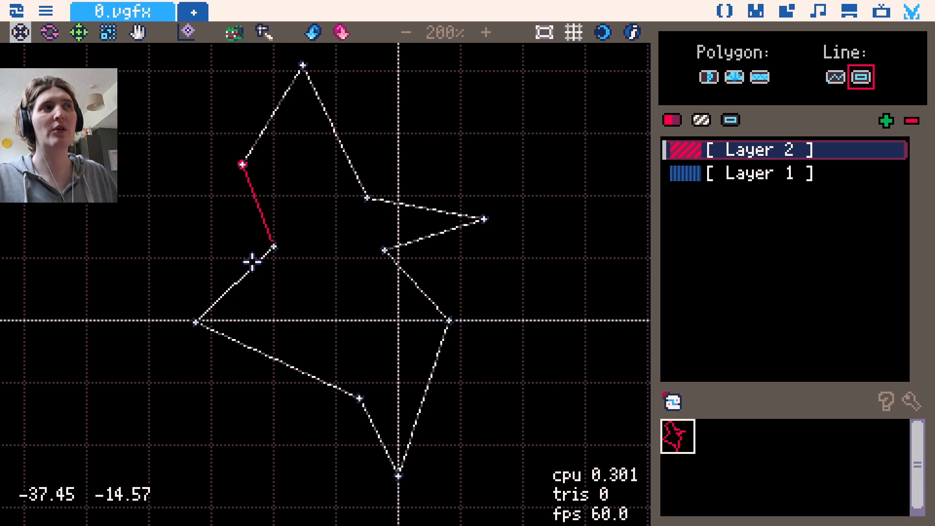
Add extra points to Layer 2's closed line and remove them again.
left_click_drag(236, 203, 211, 220)
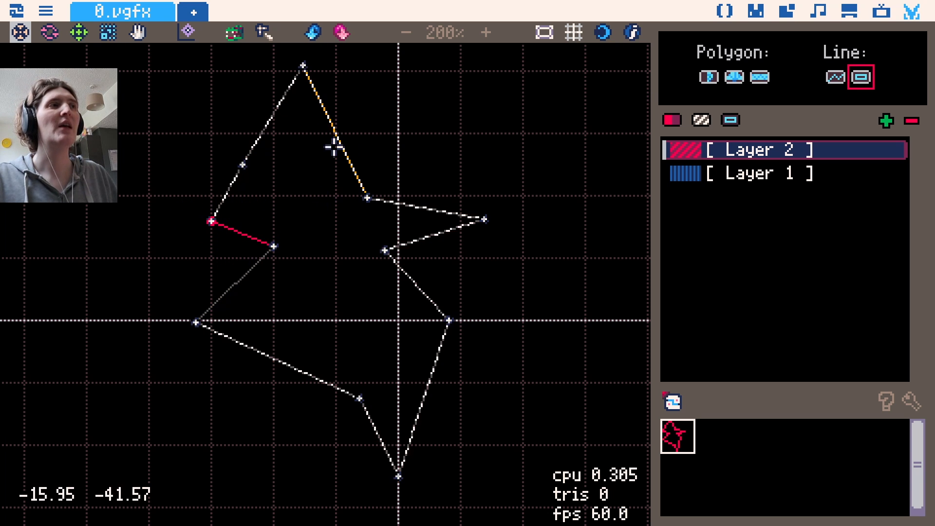
left_click_drag(301, 112, 314, 156)
right_click(315, 156)
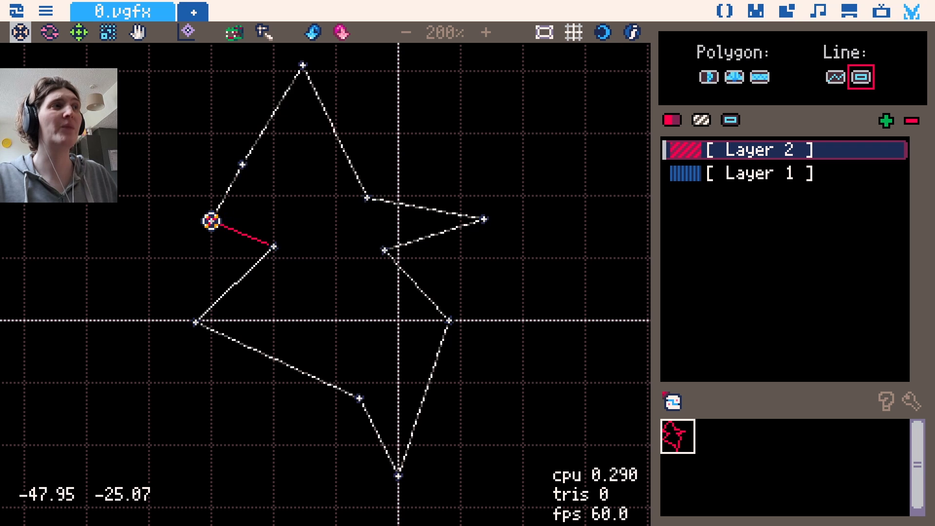
right_click(211, 221)
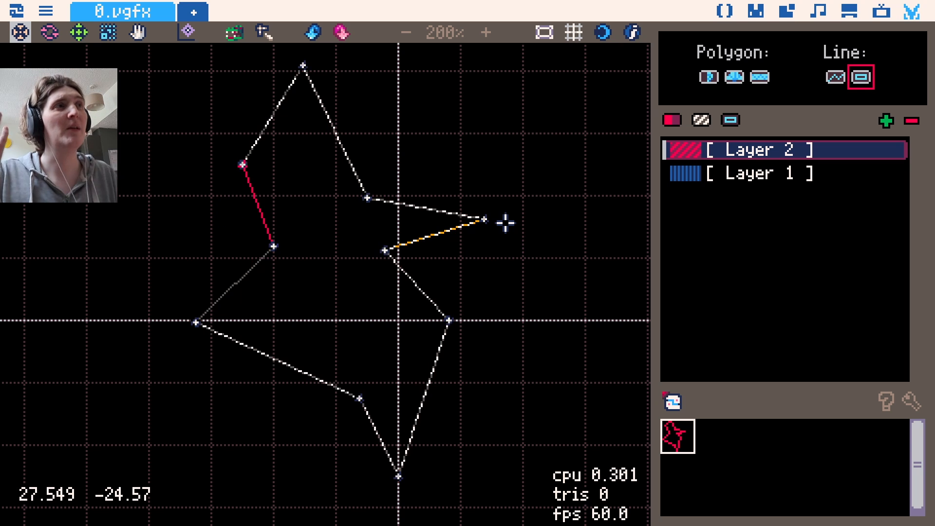
Set Layer 2's draw type to the Ear Clip Triangulation polygon and try solid fills in light blue 12, lavender and tan 16.
left_click(734, 77)
left_click(708, 77)
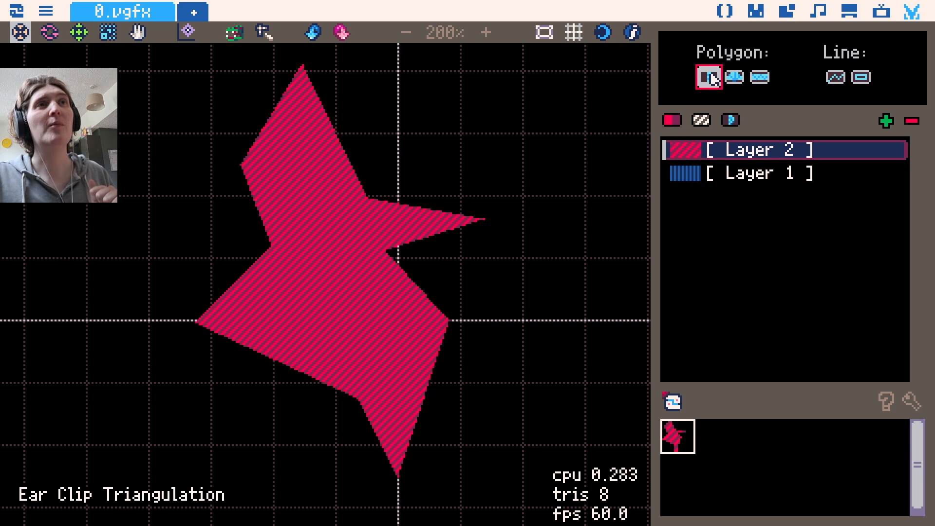
left_click(672, 119)
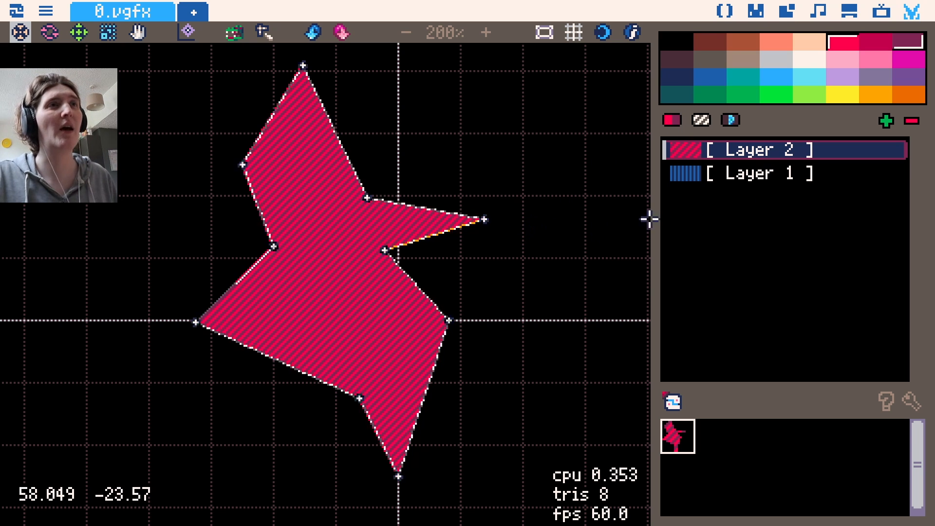
left_click(776, 79)
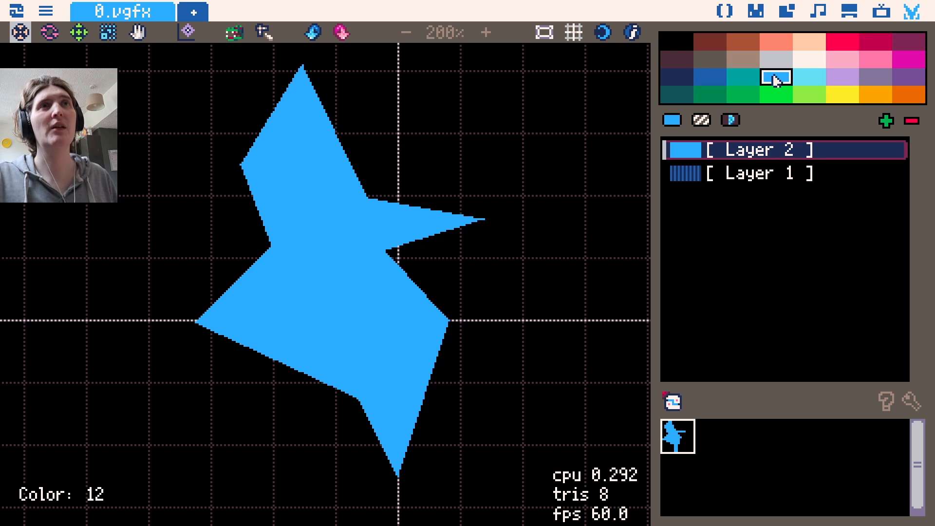
left_click(845, 78)
left_click(756, 56)
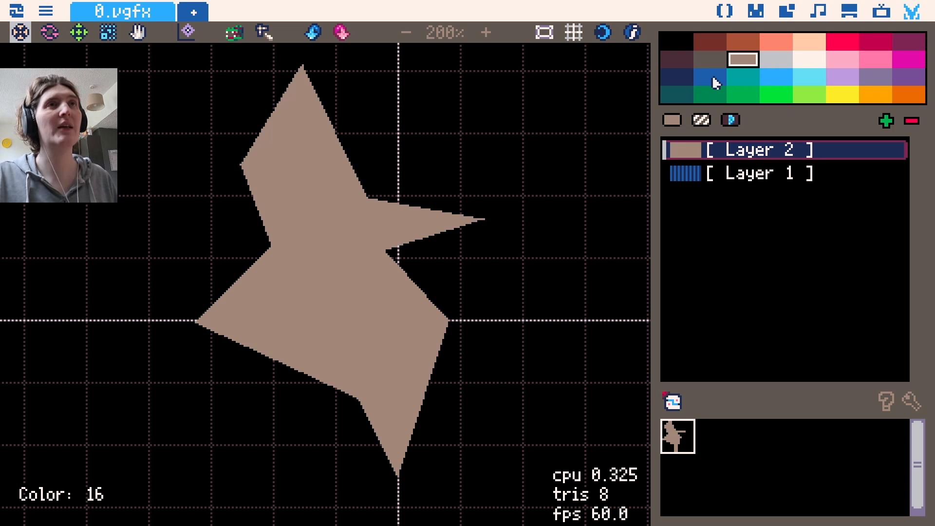
Give Layer 2 a striped fill of red and pink 14, and try white and blue outlines around the polygon.
left_click(715, 83)
right_click(848, 49)
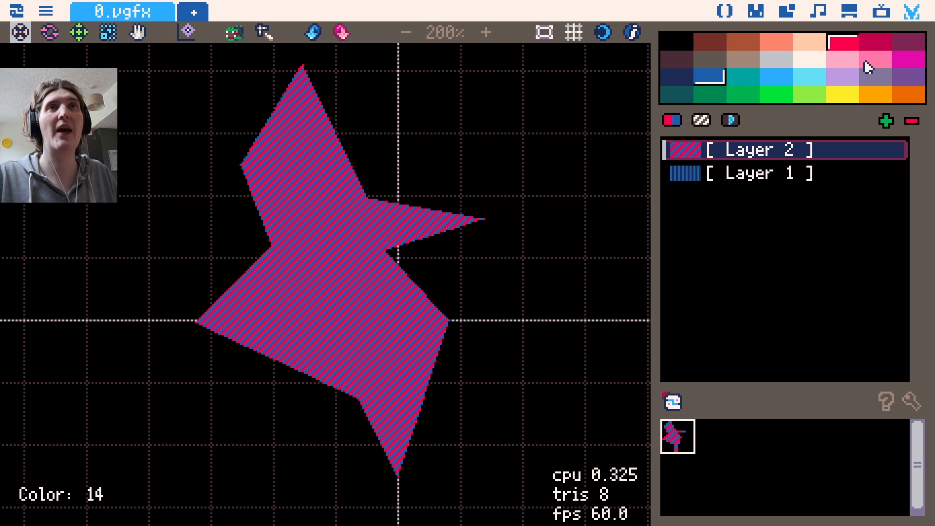
left_click(874, 60)
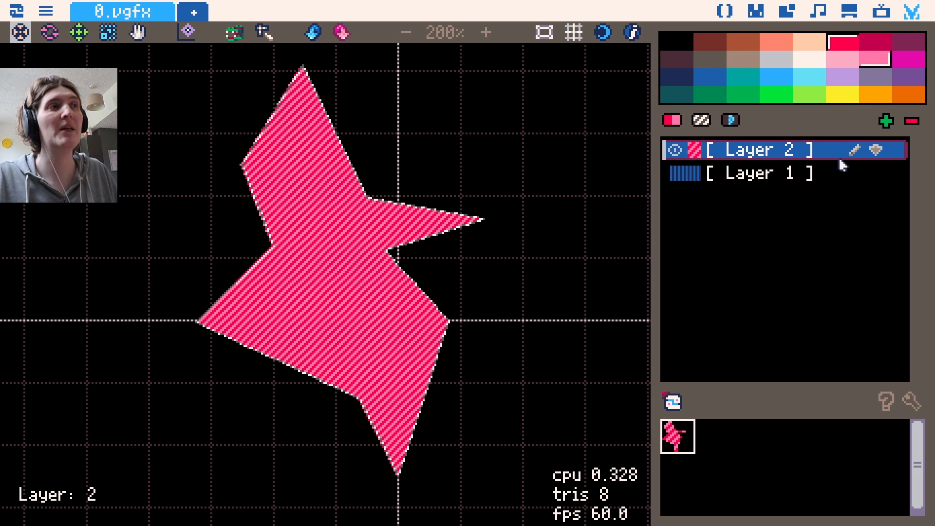
middle_click(806, 64)
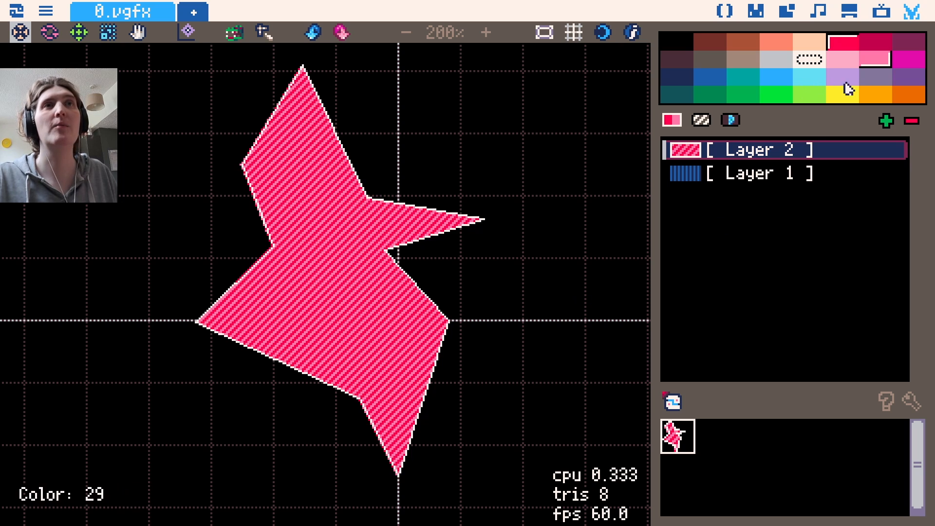
middle_click(718, 80)
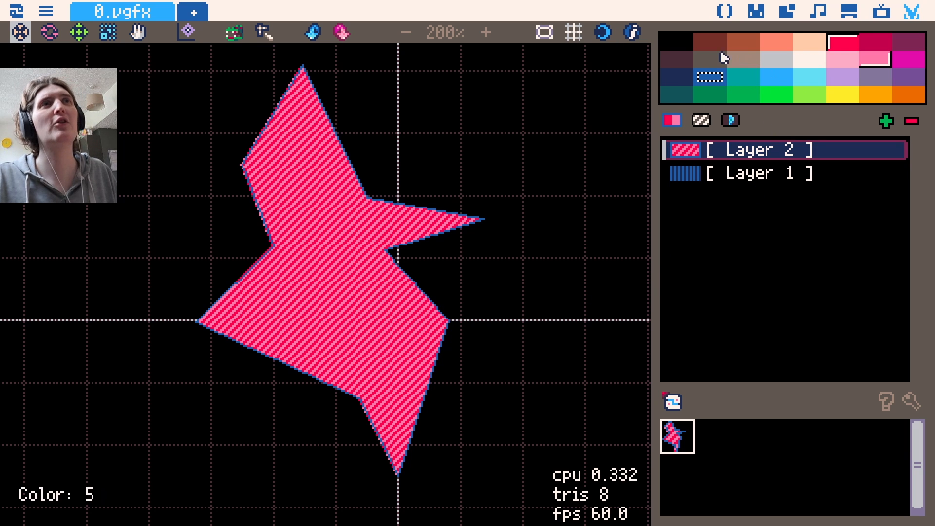
Recolour Layer 2 with a red and dark brown striped fill and a light blue 12 outline.
left_click(677, 60)
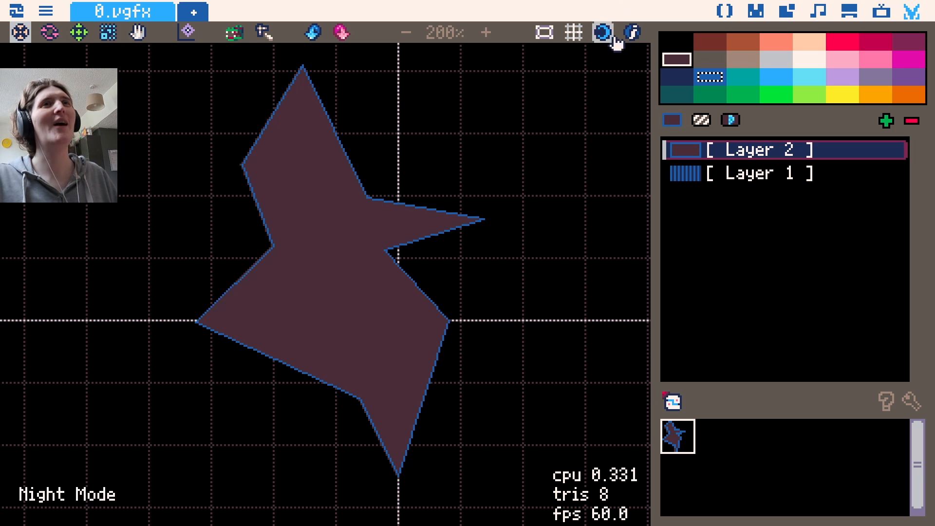
middle_click(776, 78)
middle_click(782, 78)
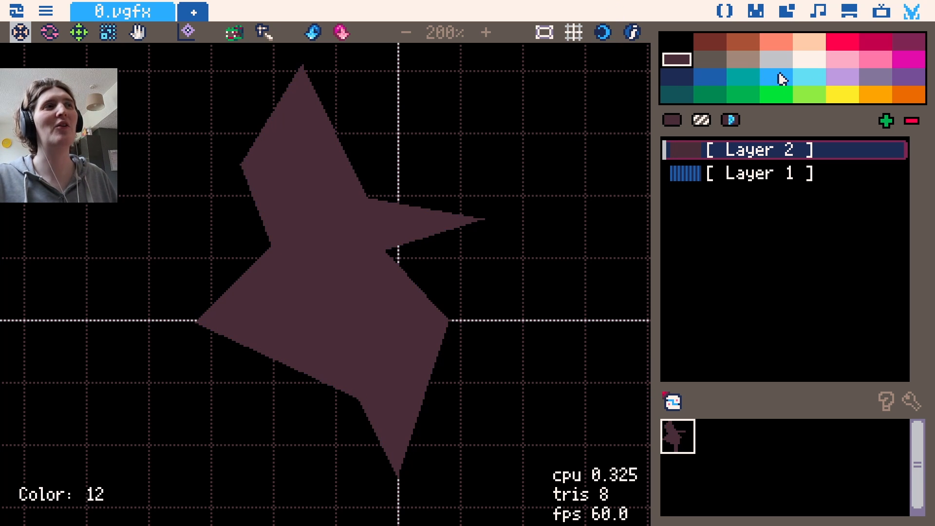
middle_click(781, 78)
right_click(683, 80)
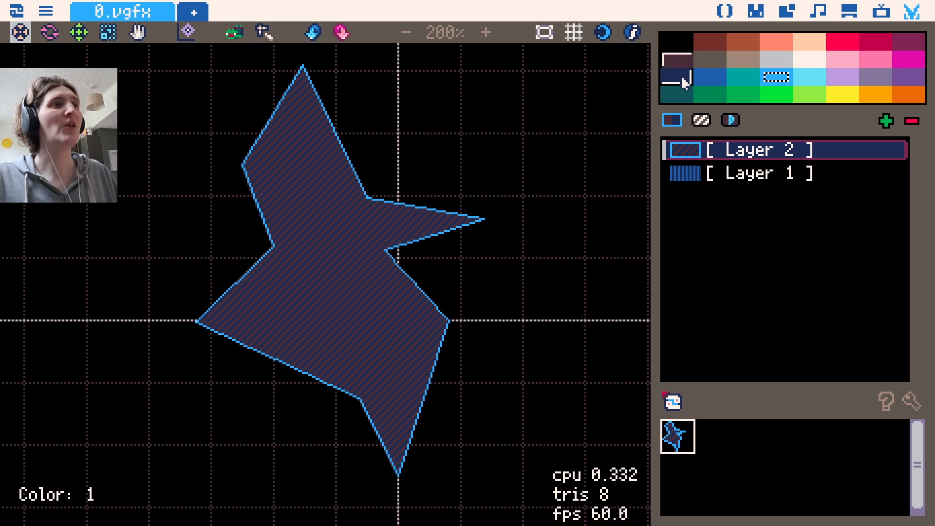
left_click(857, 45)
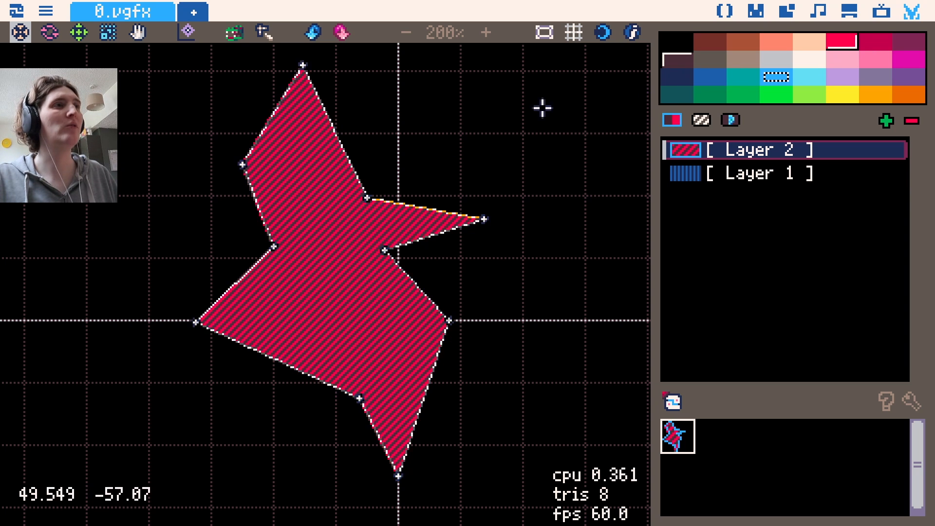
Change Layer 2's fill pattern to sparse dots after trying the triangle pattern, and examine how the pattern behaves across the polygon.
scroll(395, 238, "up", 3)
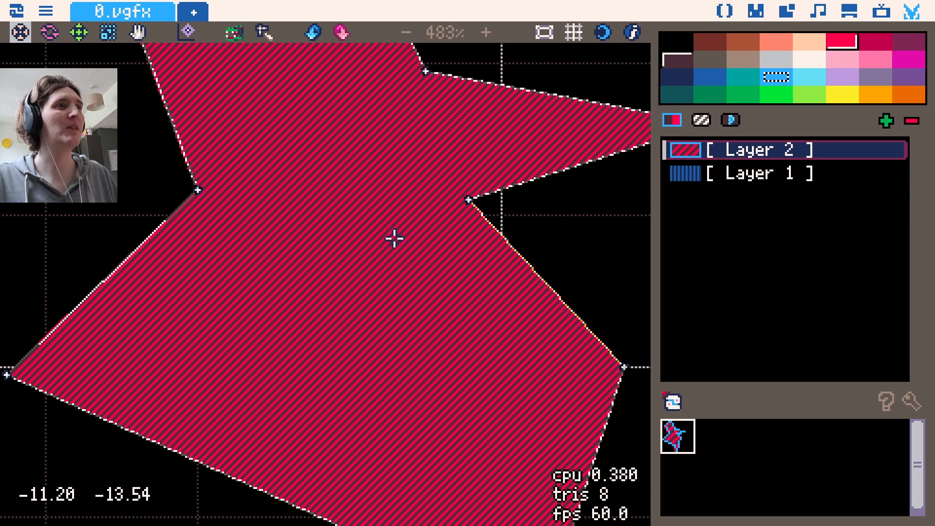
left_click(702, 120)
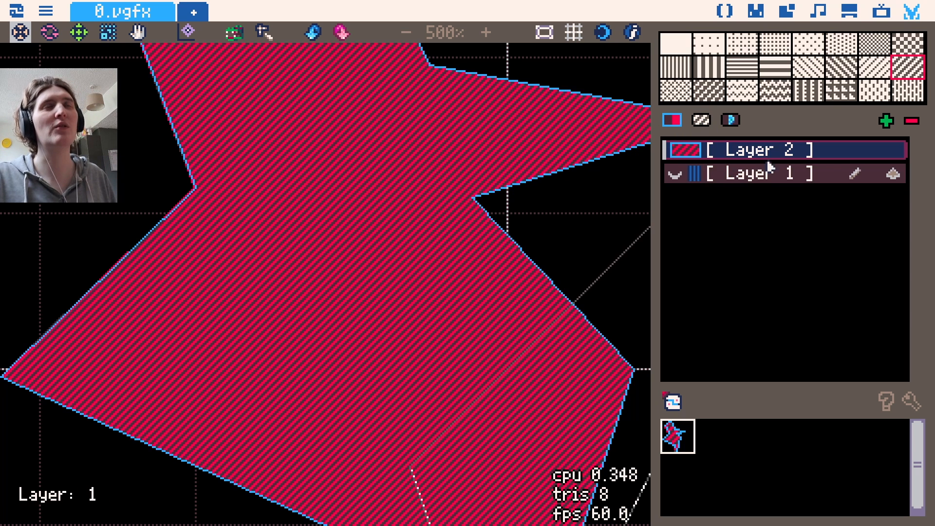
left_click(834, 91)
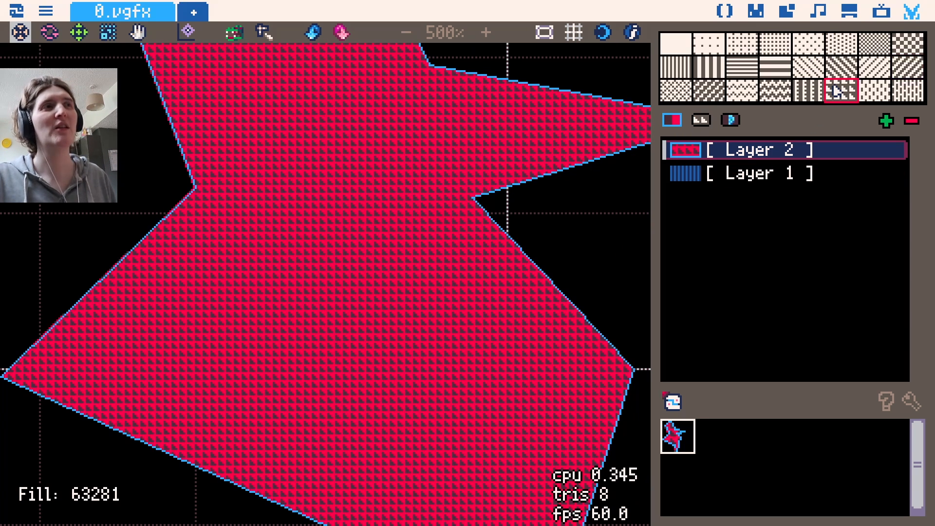
left_click(904, 93)
left_click(800, 46)
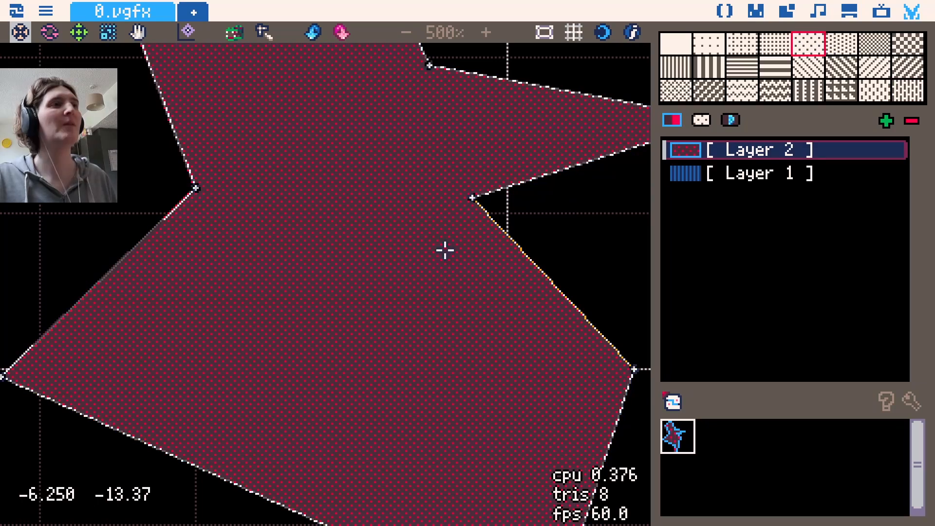
mouse_move(387, 268)
left_mouse_down()
mouse_move(414, 284)
mouse_move(395, 259)
mouse_move(405, 270)
mouse_move(412, 264)
left_mouse_up()
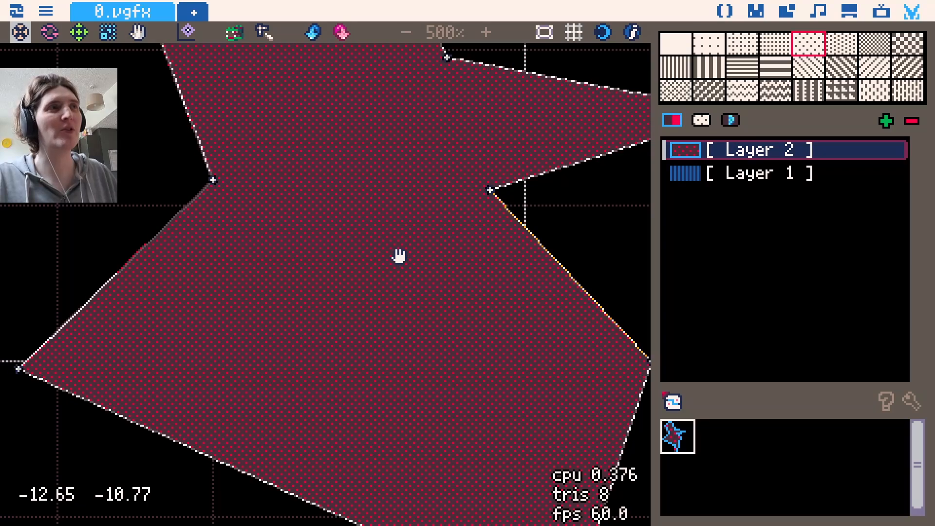
left_click_drag(398, 255, 387, 278)
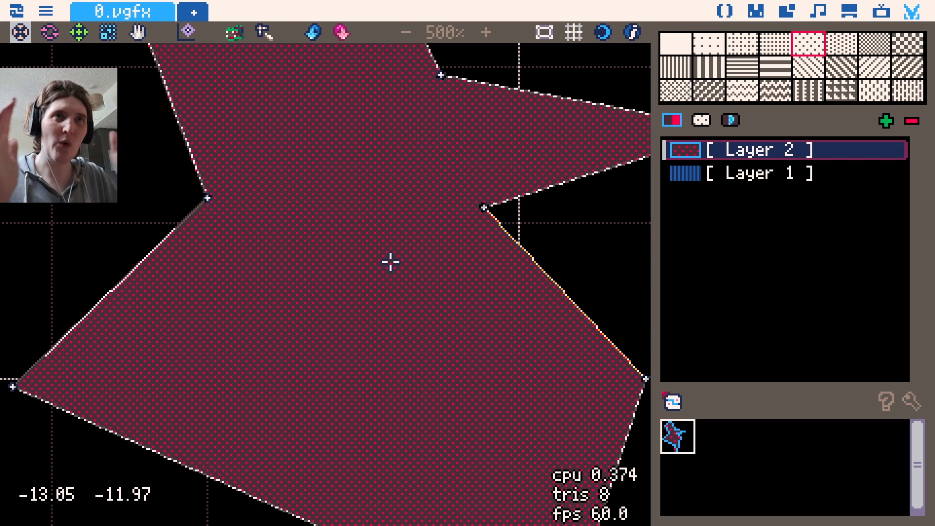
scroll(390, 262, "down", 4)
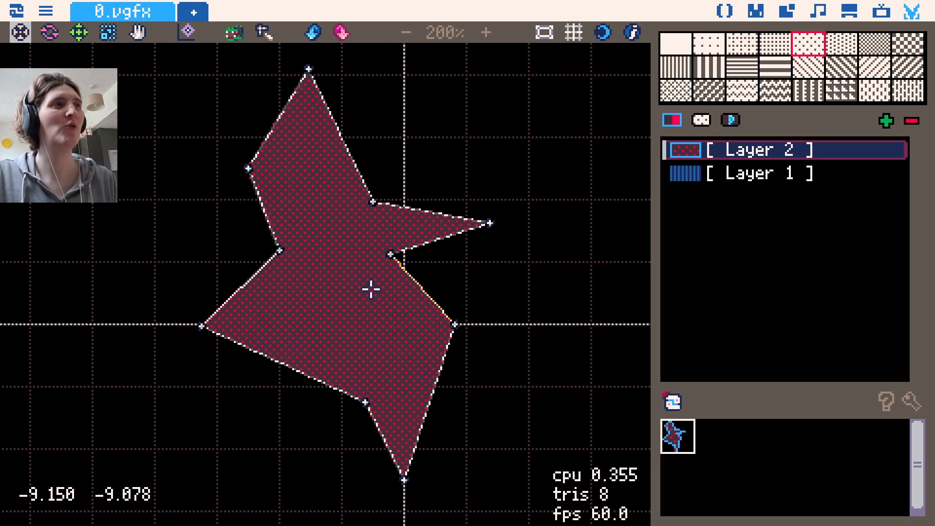
scroll(377, 295, "up", 3)
scroll(380, 304, "down", 3)
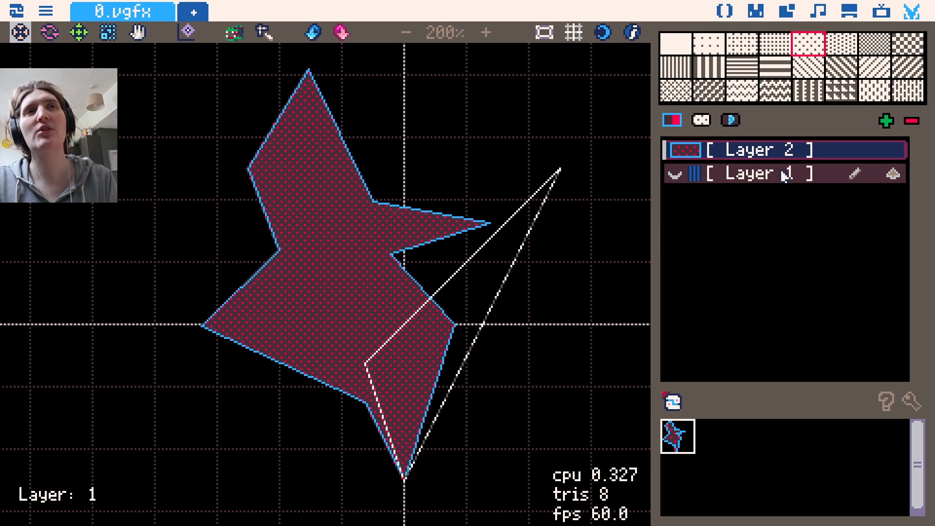
Add a new Layer 3, select all three layers together and toggle their visibility so that every layer is shown.
left_click(886, 121)
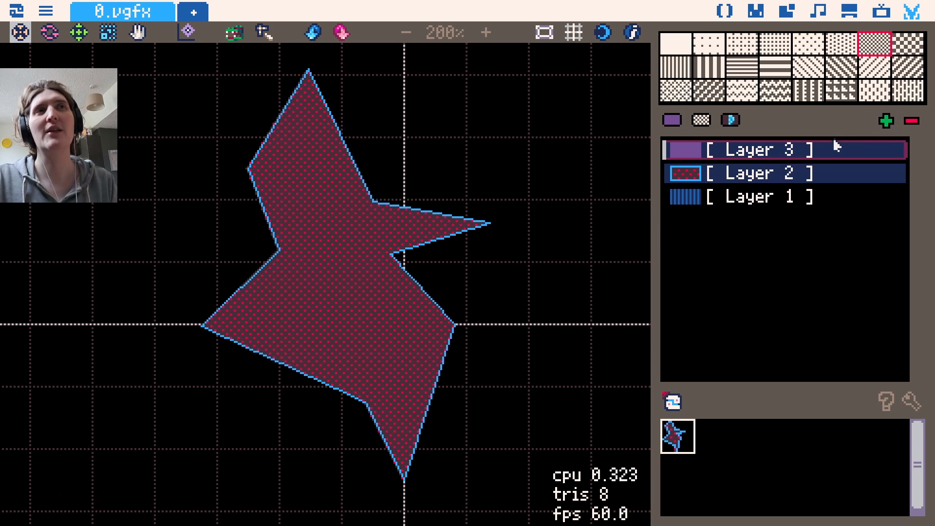
left_click(756, 202)
left_click(754, 151)
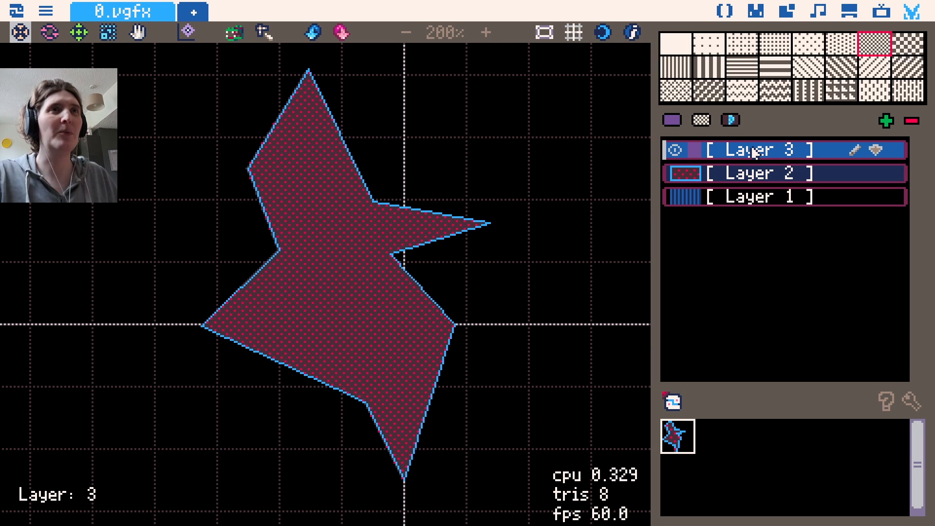
left_click(774, 171)
left_click(674, 174)
left_click(674, 174)
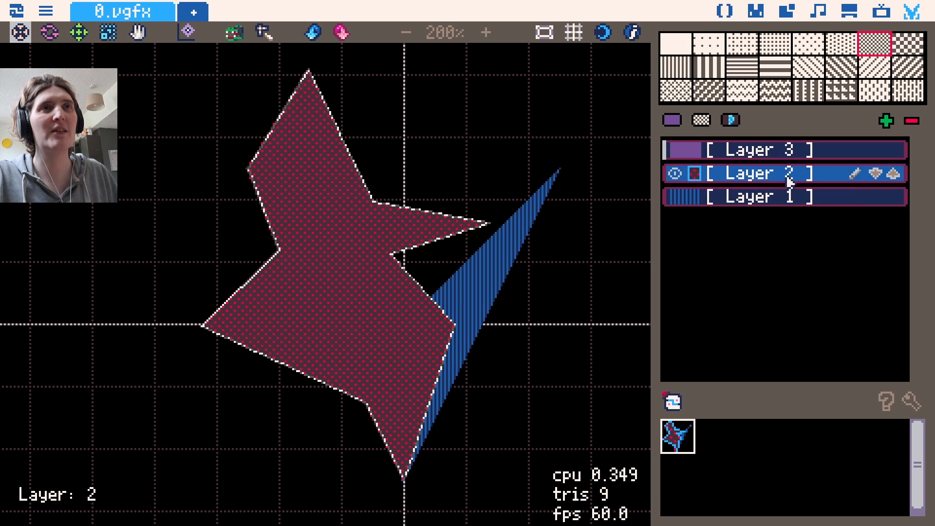
Move the blue striped layer above the red polygon's layer and back below it.
left_click(839, 199)
left_click(893, 197)
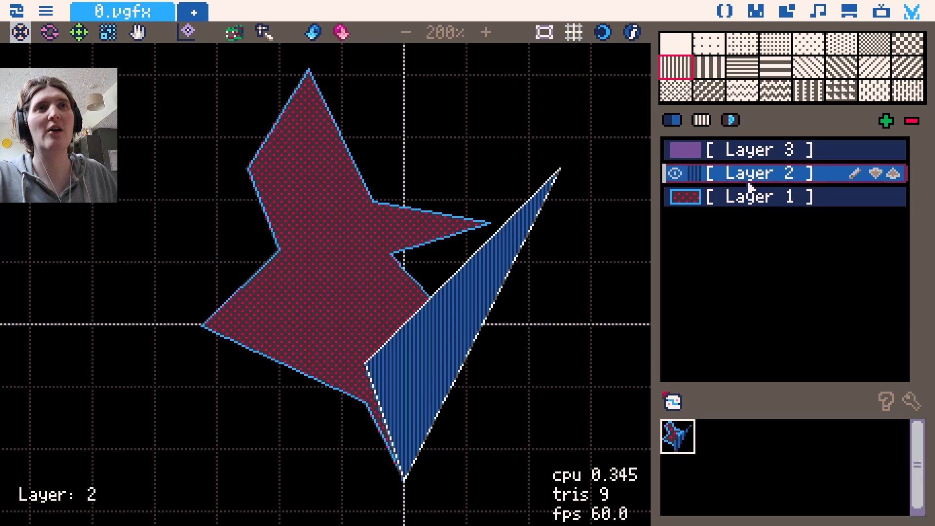
left_click(875, 174)
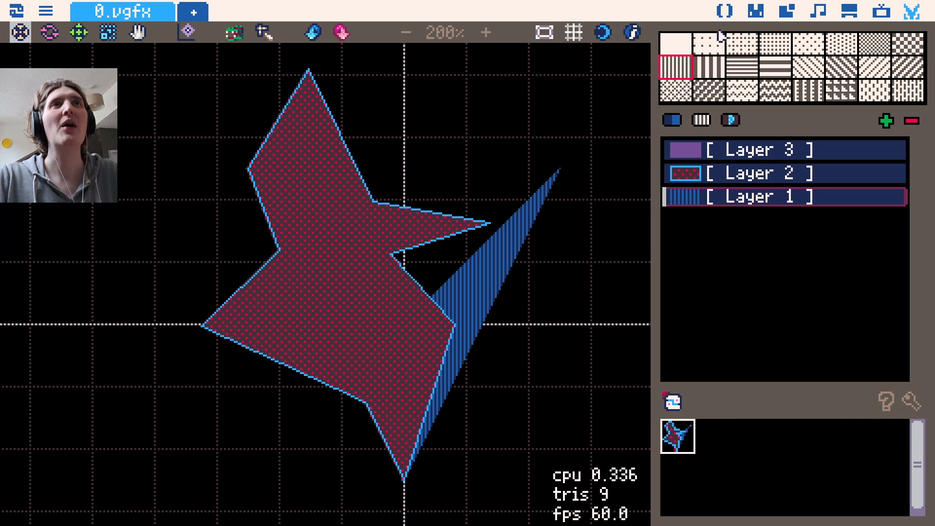
Switch to the built-in pixel sprite editor with 0.gfx and browse its first few sprite slots.
left_click(756, 11)
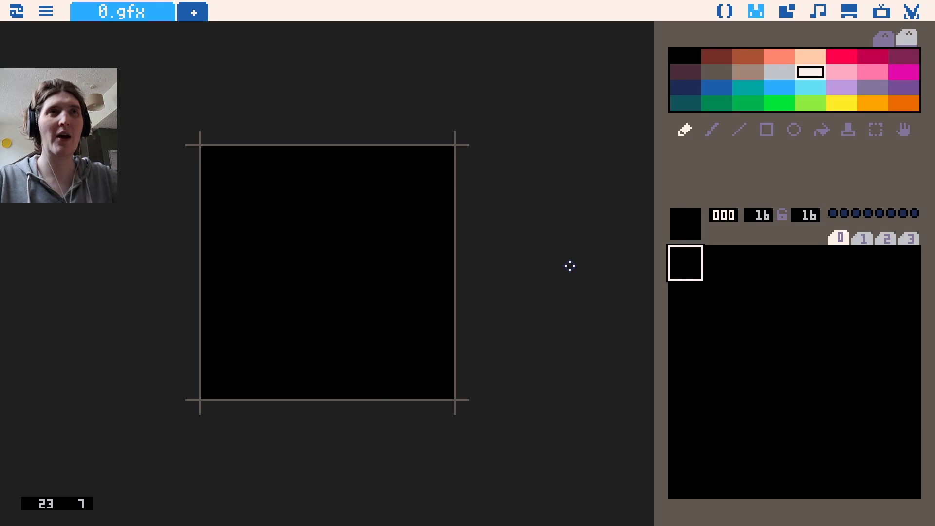
left_click(723, 268)
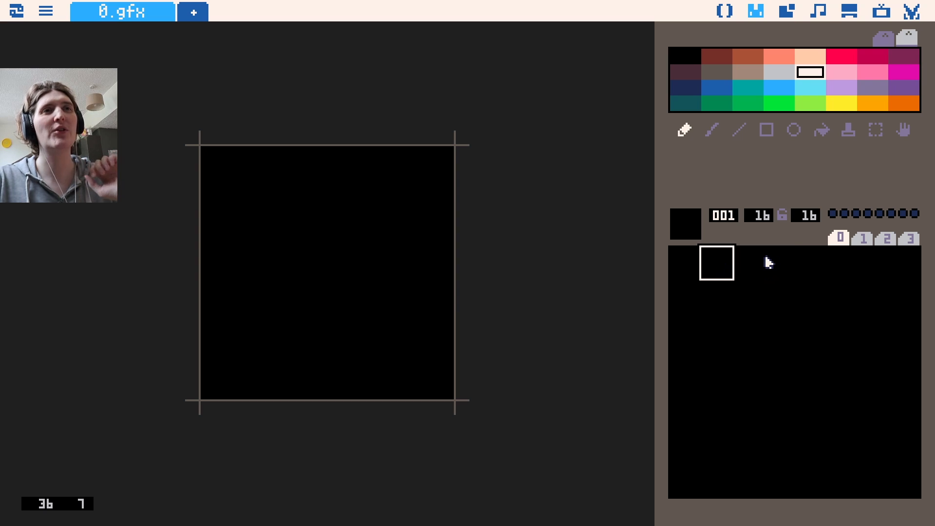
left_click(772, 263)
left_click(822, 263)
left_click(682, 260)
left_click(722, 265)
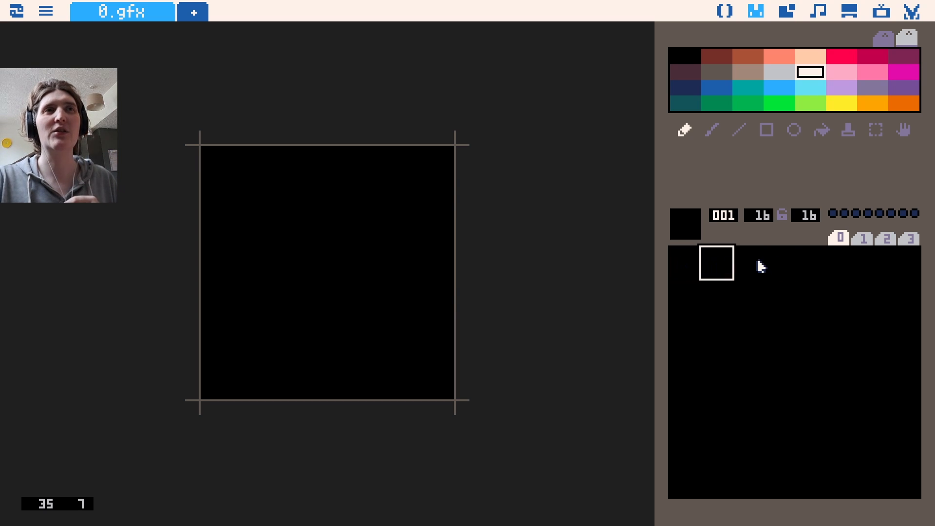
left_click(764, 274)
left_click(684, 266)
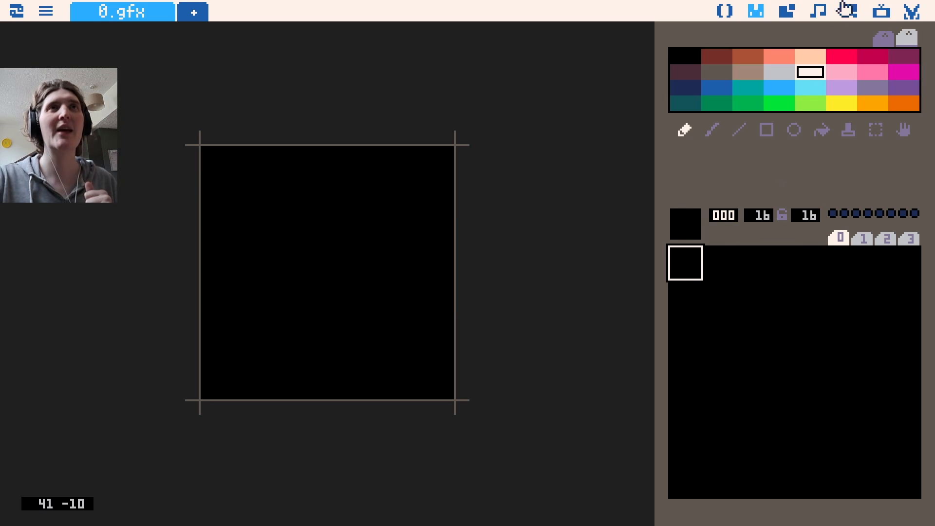
Back in the 0.vgfx vector editor, draw a pink four-point polygon in the second sprite slot and insert two extra points on its edges.
left_click(912, 11)
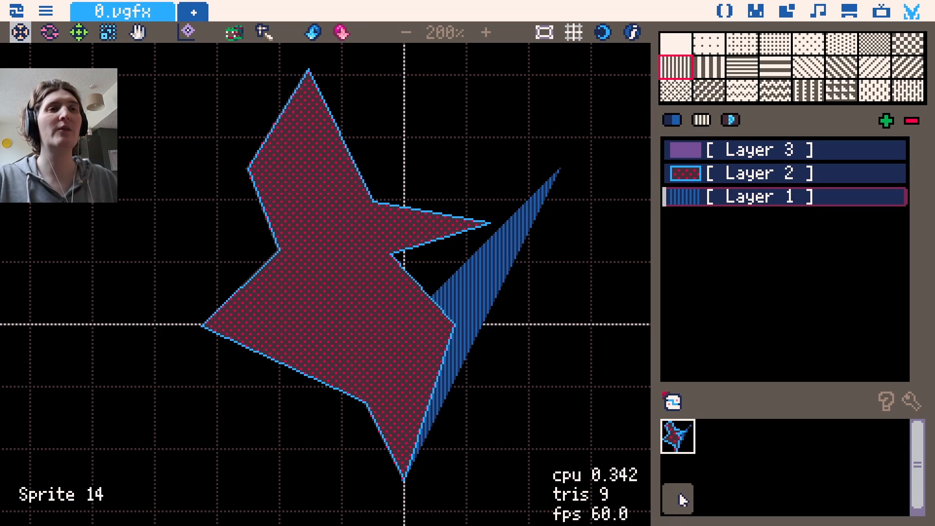
left_click(711, 429)
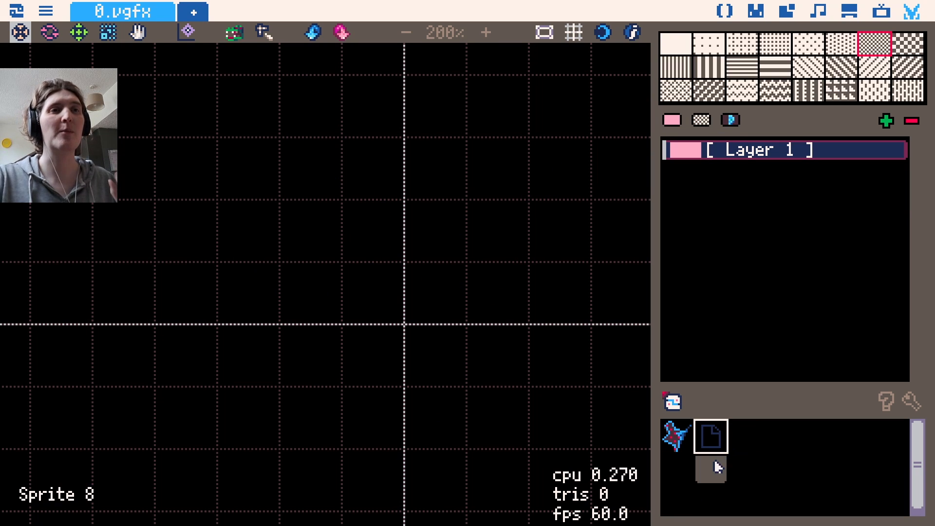
left_click(297, 290)
left_click(404, 205)
left_click(537, 347)
left_click(542, 210)
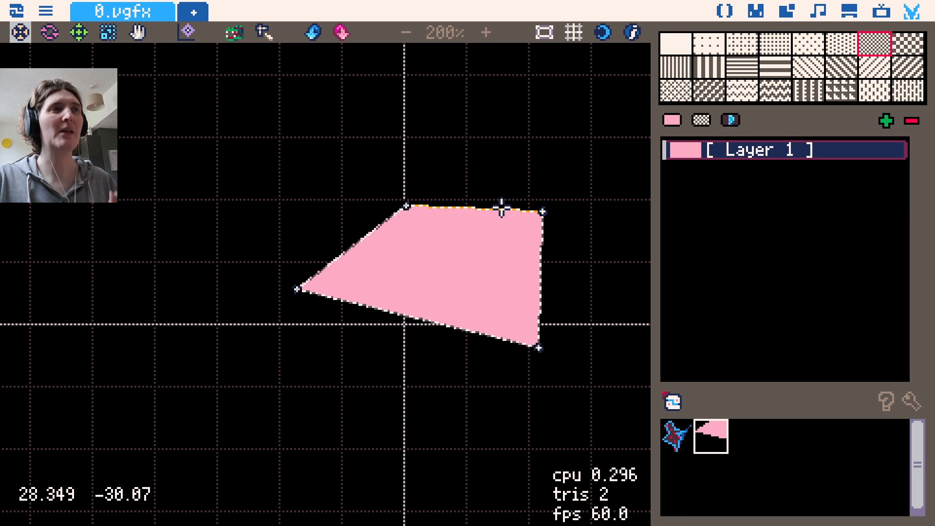
left_click_drag(460, 207, 461, 264)
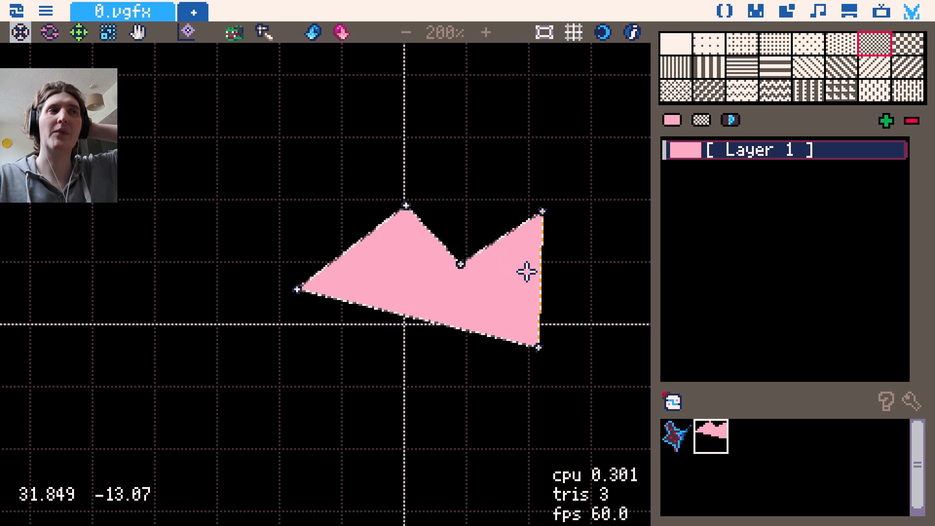
left_click_drag(548, 272, 577, 267)
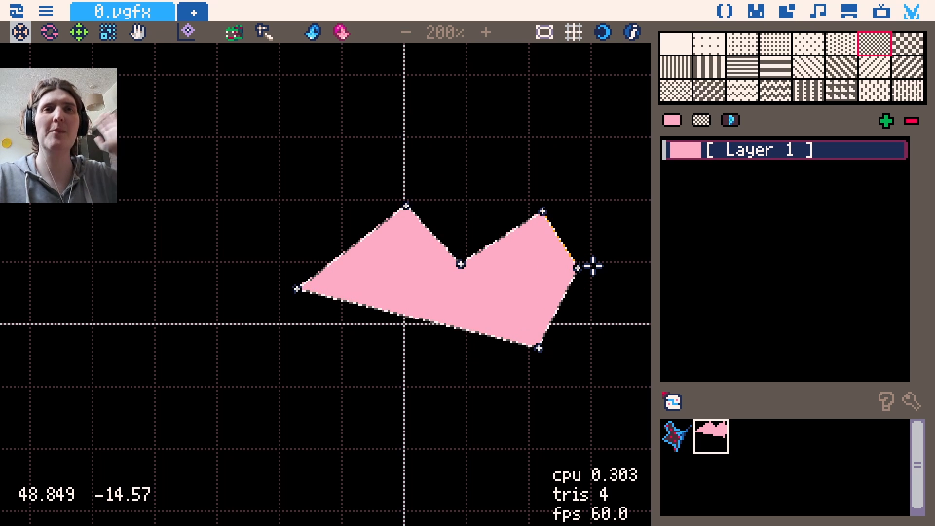
Switch to the pixel editor's 0.gfx to check sprite slot 255 on the last page, and return to the vector editor.
left_click(756, 11)
left_click(910, 237)
left_click(911, 480)
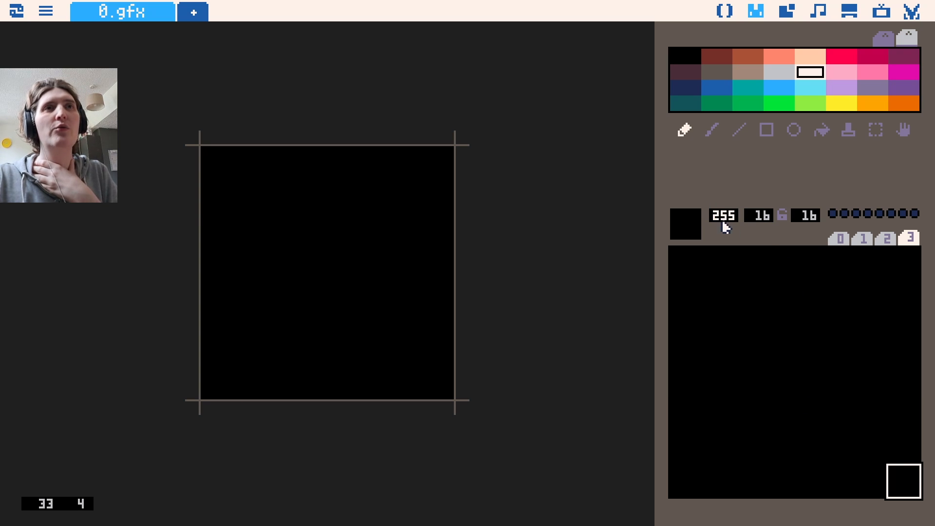
left_click(845, 241)
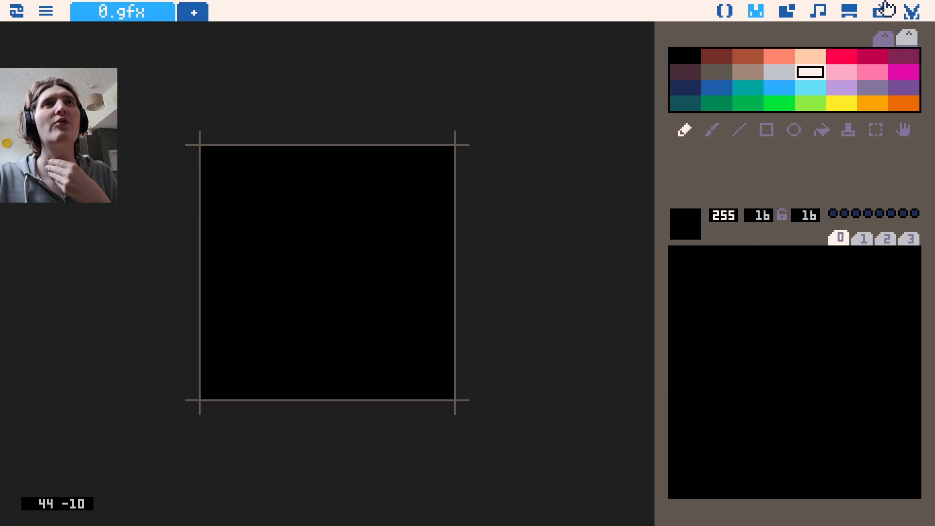
left_click(906, 17)
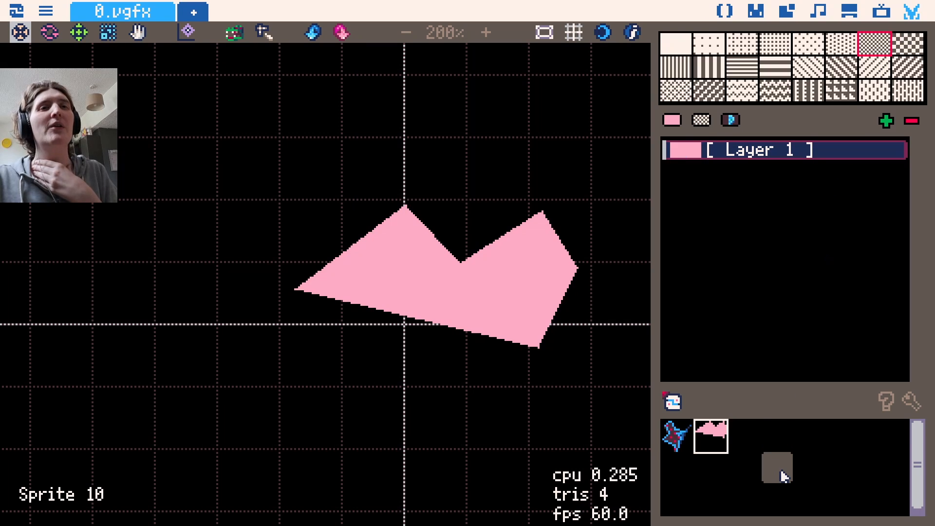
Extend the vector sprite bank past sprite 74 by repeatedly choosing a slot beyond the existing ones.
left_click(805, 492)
scroll(846, 470, "down", 1)
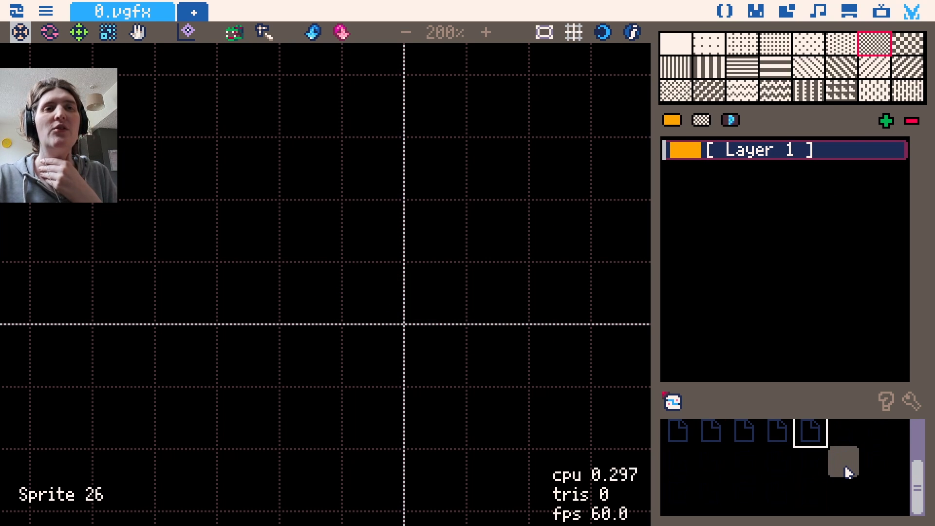
left_click(810, 493)
left_click(818, 483)
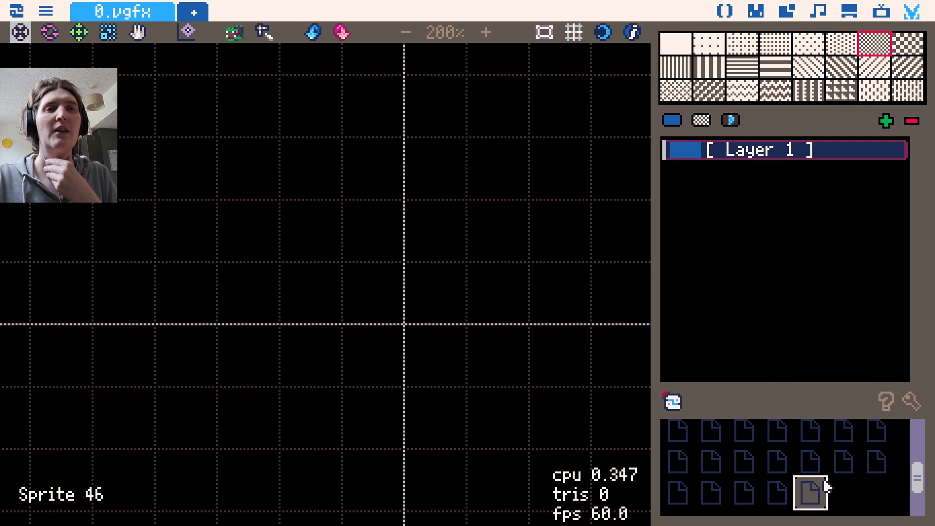
left_click(817, 481)
left_click(815, 486)
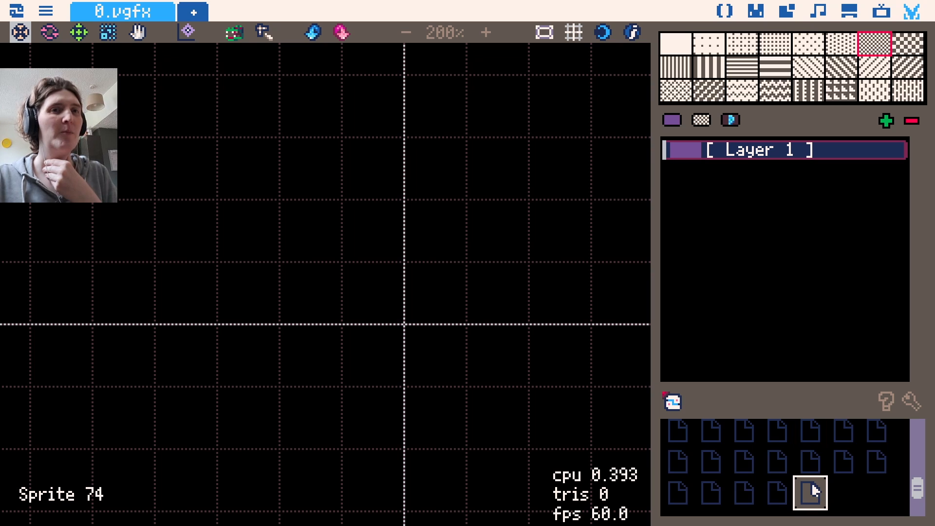
left_click(811, 482)
Select sprite slot 3 to trim the empty slots after it, and reopen the first sprite with Layer 2 selected.
scroll(810, 484, "up", 7)
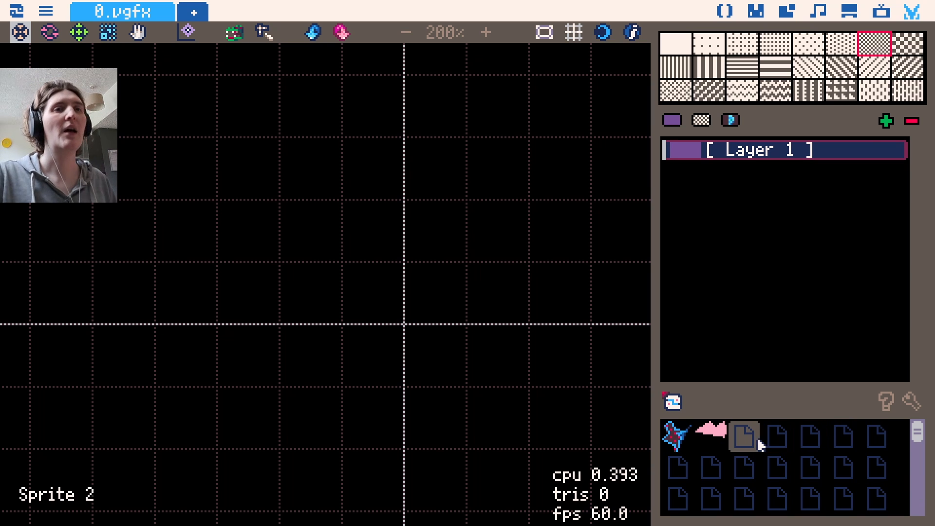
scroll(795, 469, "down", 7)
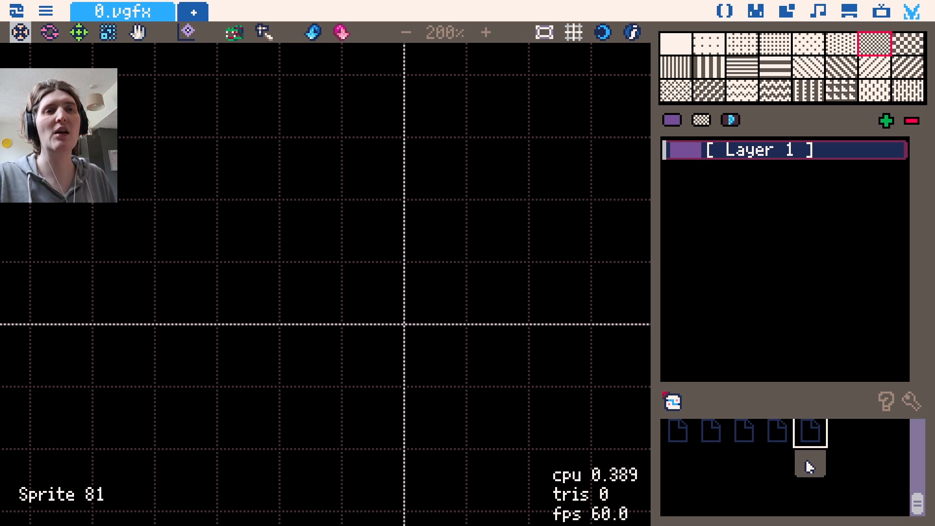
scroll(837, 458, "up", 7)
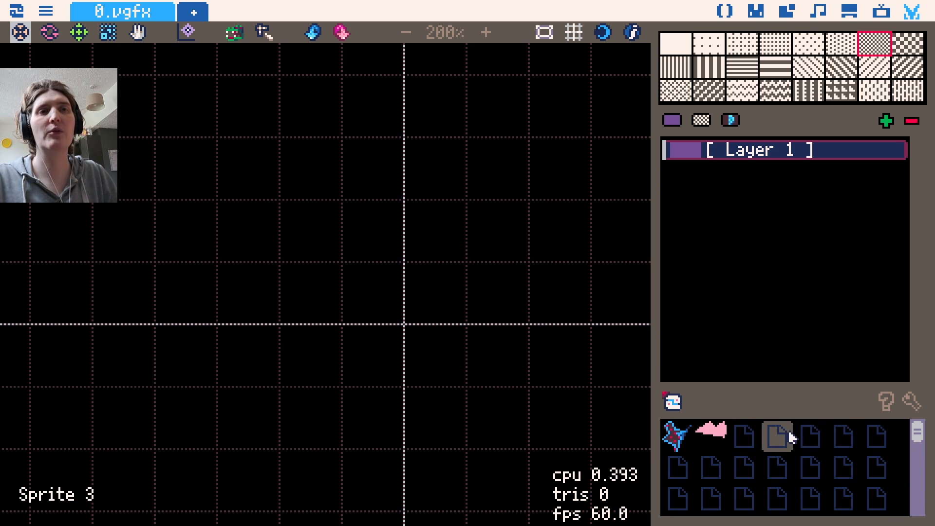
mouse_move(785, 432)
left_mouse_down()
mouse_move(764, 506)
mouse_move(796, 464)
mouse_move(781, 449)
left_mouse_up()
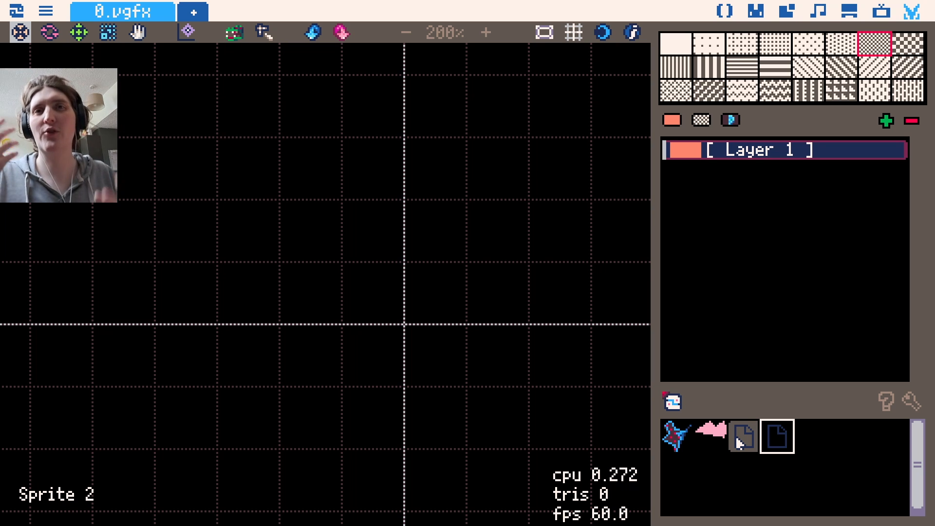
left_click(674, 435)
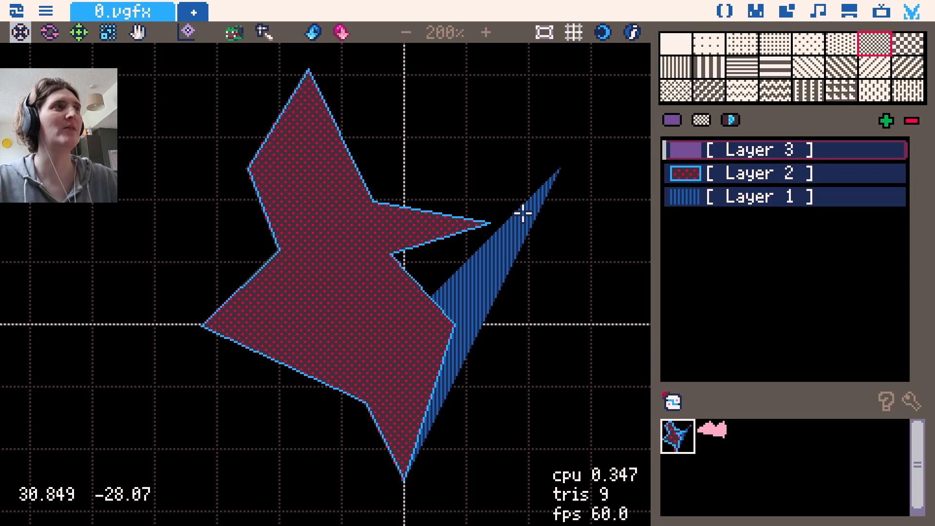
left_click(730, 174)
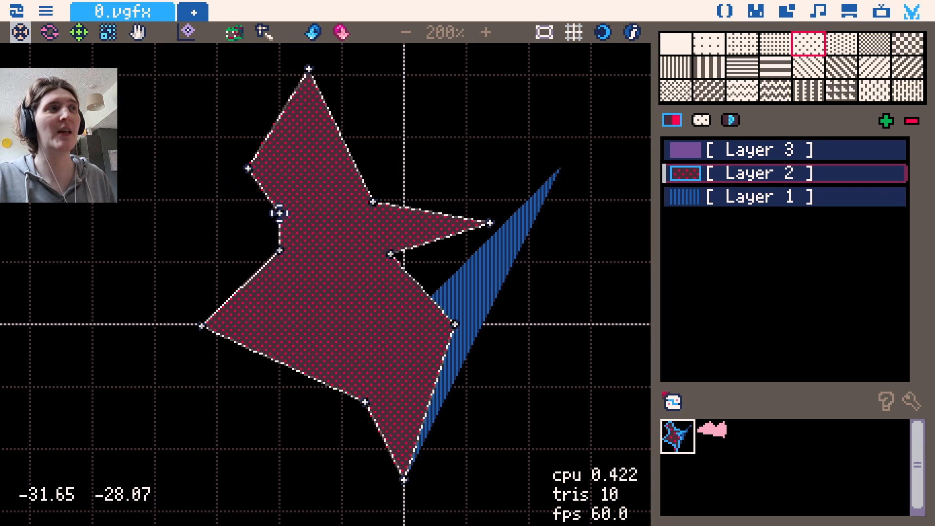
Try rotating and moving the red polygon on Layer 2 with the Rotate and Move tools.
left_click(49, 33)
left_click_drag(373, 112, 476, 223)
left_click_drag(508, 252, 369, 178)
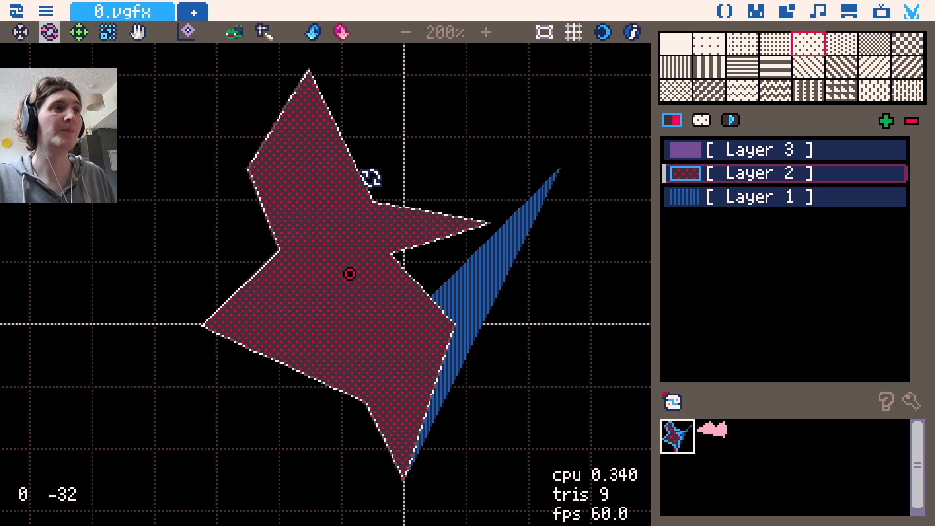
left_click(79, 32)
left_click_drag(338, 251, 353, 277)
Scale the red polygon on Layer 2 down about its centre.
left_click(108, 32)
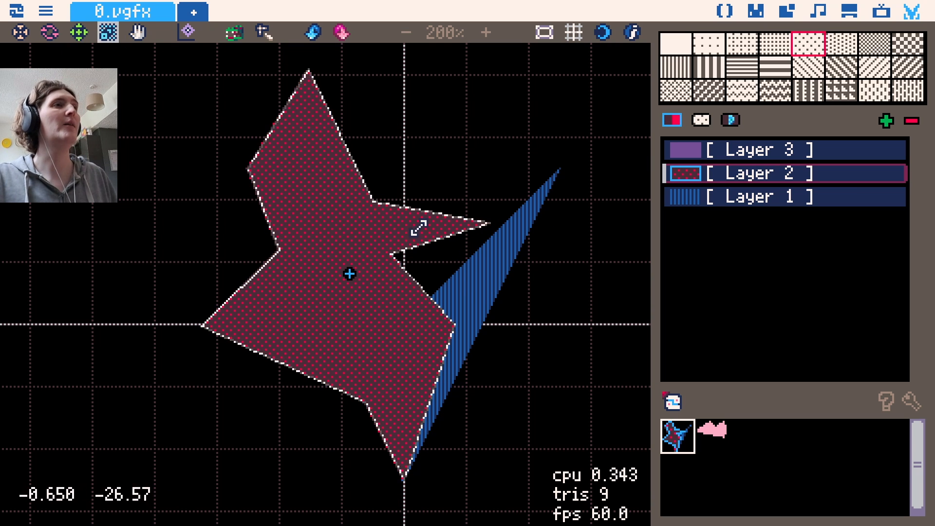
left_click_drag(469, 286, 403, 331)
Pan the canvas around both polygons with the Hand tool and again while in point-editing mode.
left_click(138, 32)
mouse_move(341, 185)
left_mouse_down()
mouse_move(306, 248)
mouse_move(343, 191)
left_mouse_up()
mouse_move(365, 289)
left_mouse_down()
mouse_move(347, 185)
mouse_move(372, 289)
left_mouse_up()
left_click_drag(482, 190, 325, 151)
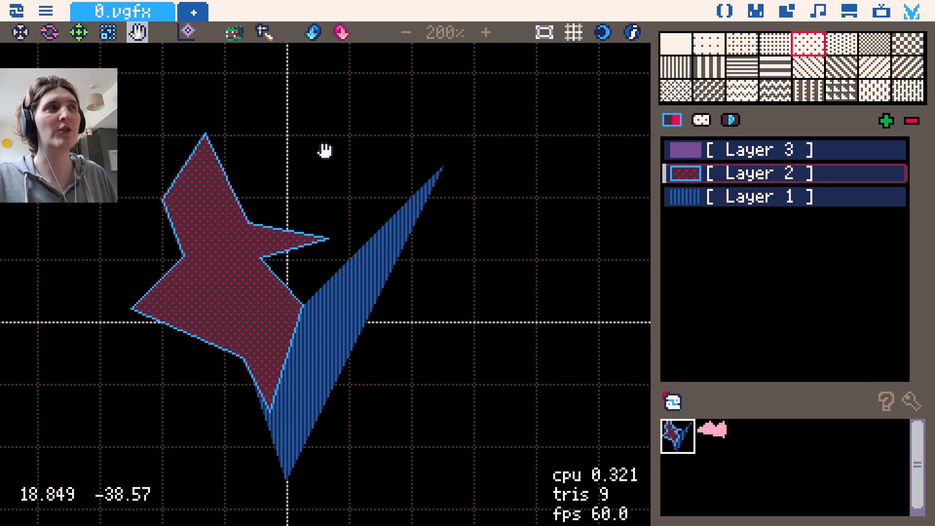
left_click(20, 33)
key("space")
left_click_drag(450, 225, 402, 132)
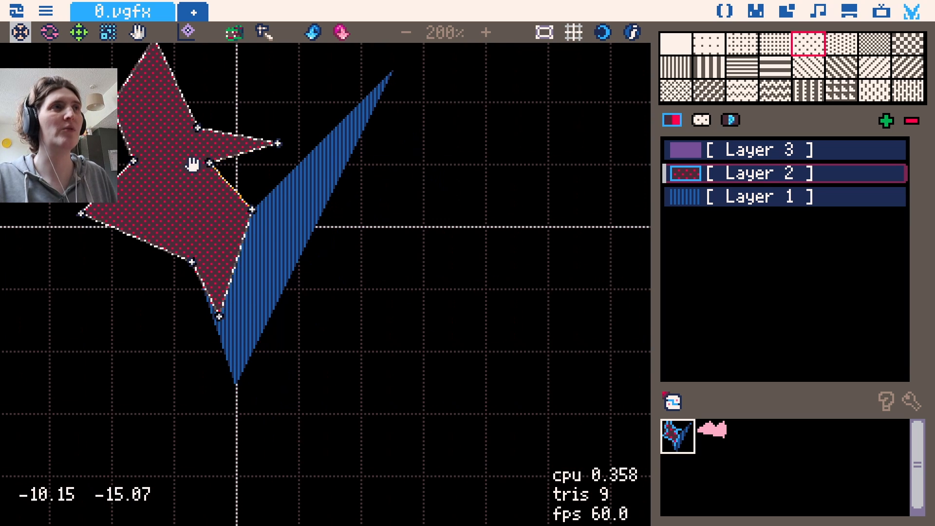
left_click_drag(192, 165, 366, 289)
left_click_drag(481, 198, 419, 162)
mouse_move(428, 251)
left_mouse_down()
mouse_move(409, 204)
mouse_move(422, 262)
left_mouse_up()
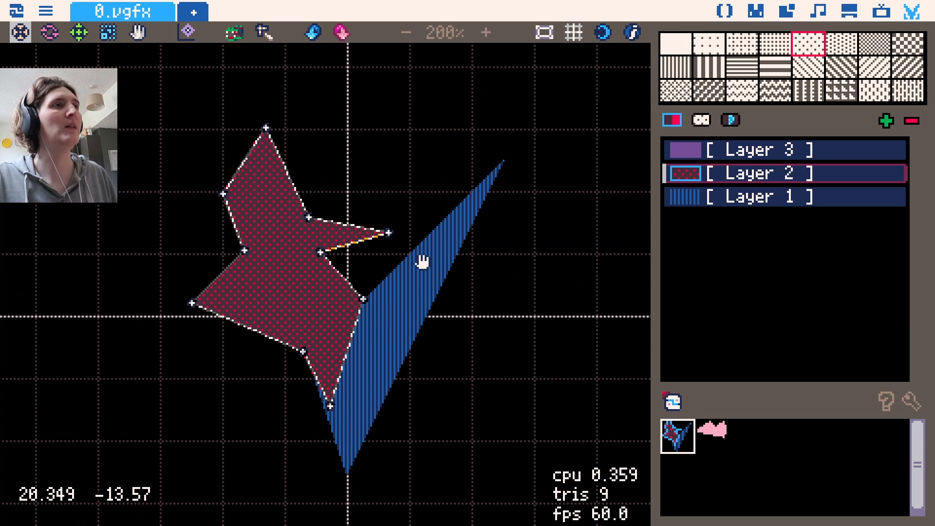
Zoom in to 500% where the red and blue polygons meet and return to 200%.
scroll(482, 237, "up", 5)
scroll(482, 235, "down", 5)
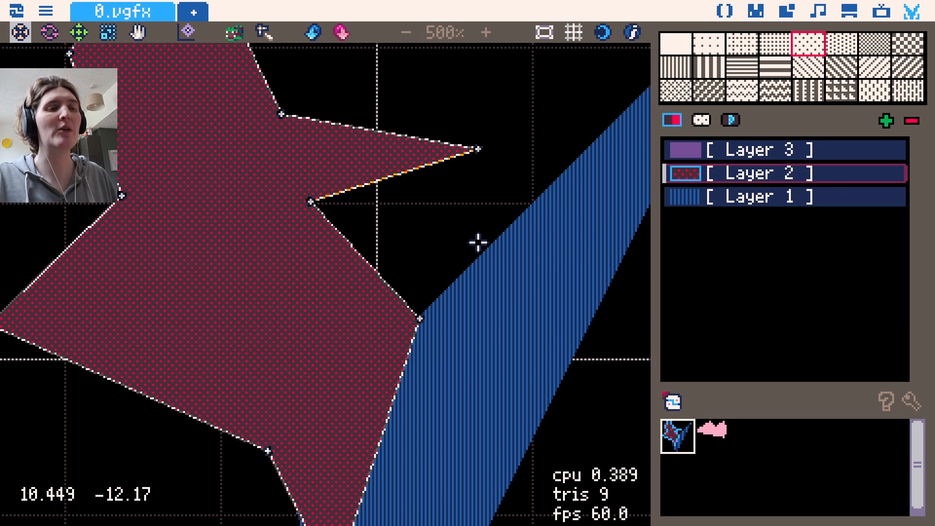
scroll(460, 234, "up", 2)
scroll(457, 232, "down", 2)
scroll(456, 232, "up", 2)
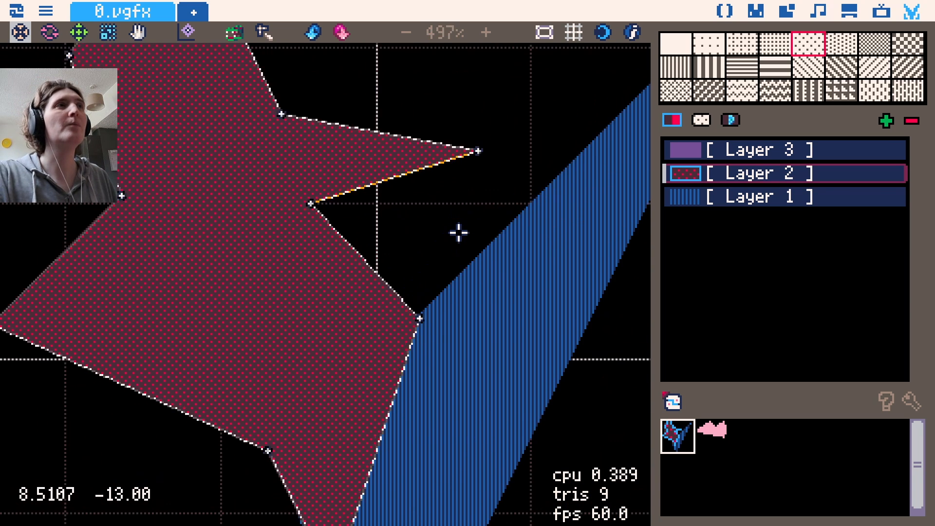
scroll(457, 232, "down", 2)
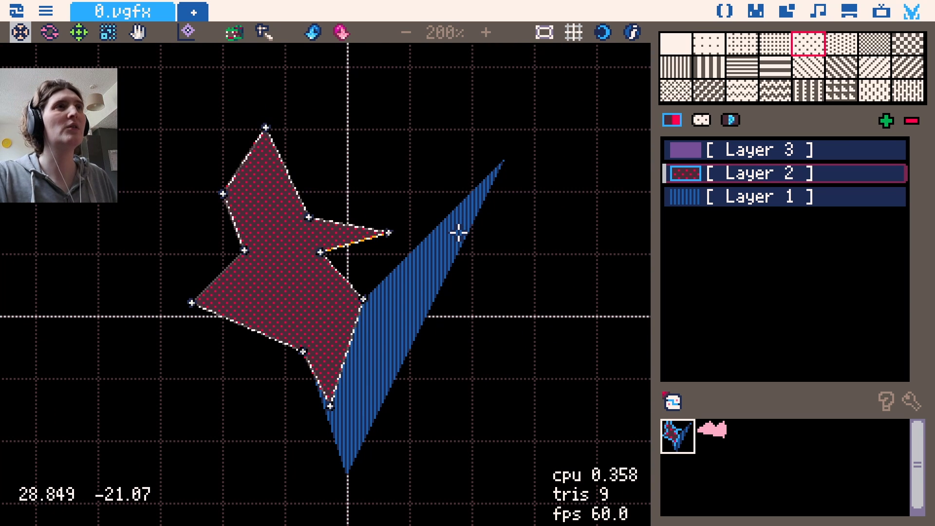
Compare the sprite at magnifications between 33% and 486%, including its size relative to the rectangular frame around the origin.
left_click(485, 32)
left_click(451, 33)
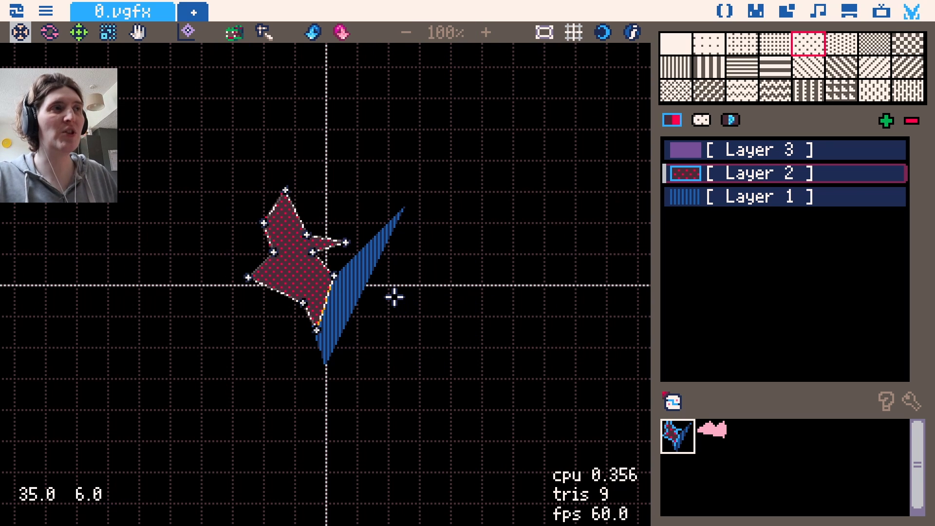
key("equal")
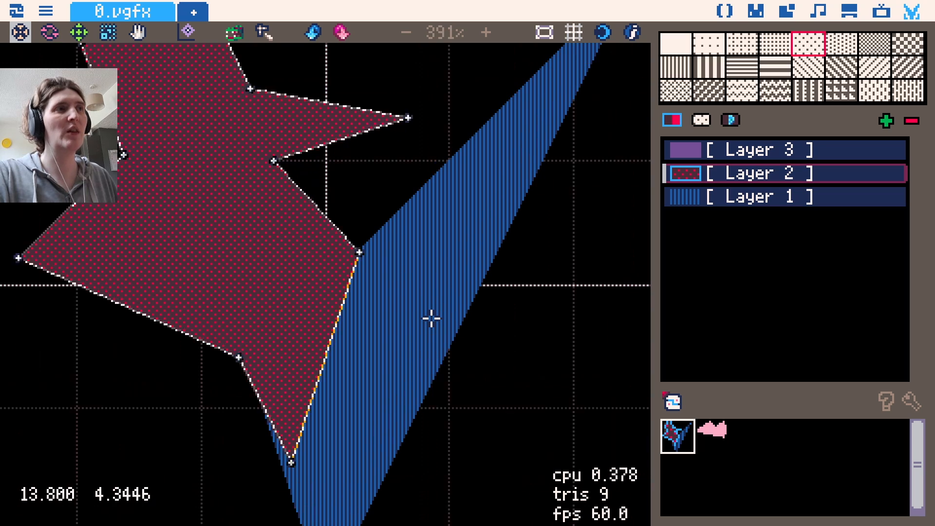
scroll(432, 319, "up", 8)
scroll(432, 319, "down", 6)
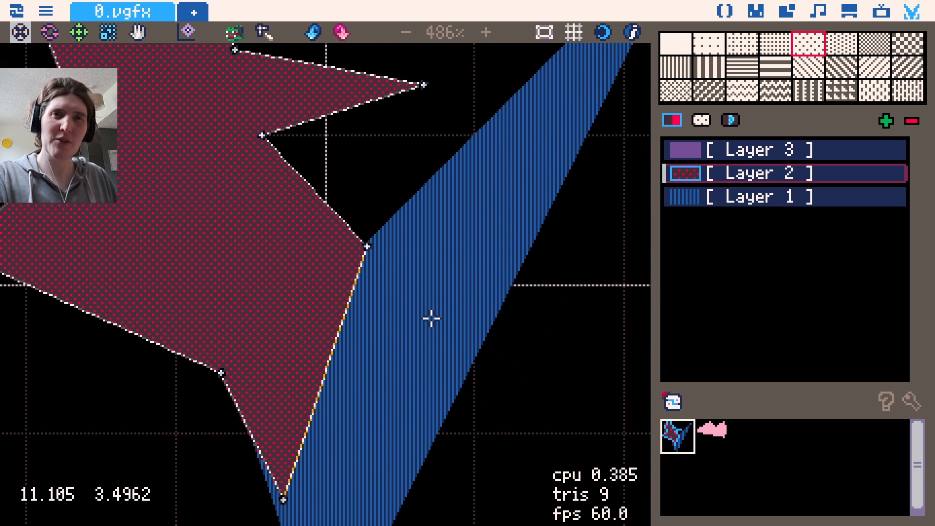
scroll(432, 318, "down", 20)
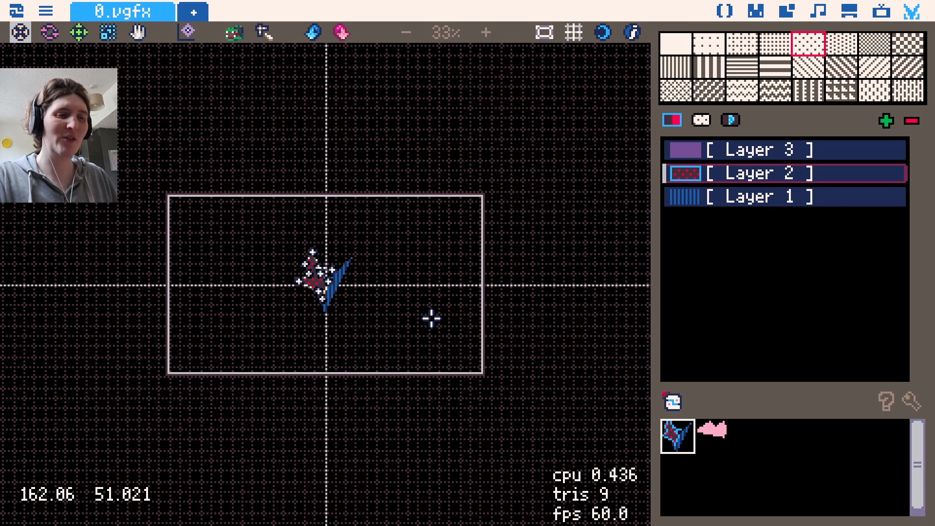
scroll(431, 318, "up", 20)
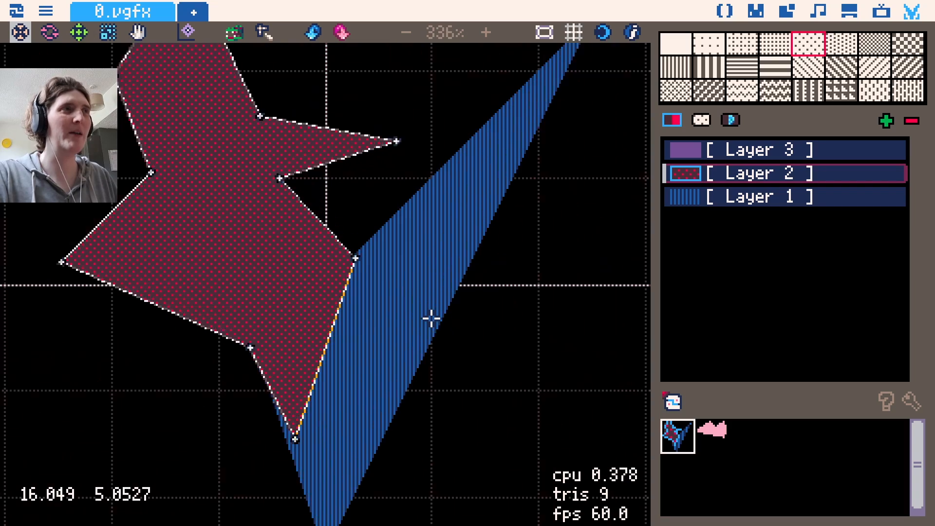
scroll(432, 319, "down", 1)
scroll(431, 318, "down", 16)
scroll(431, 318, "up", 11)
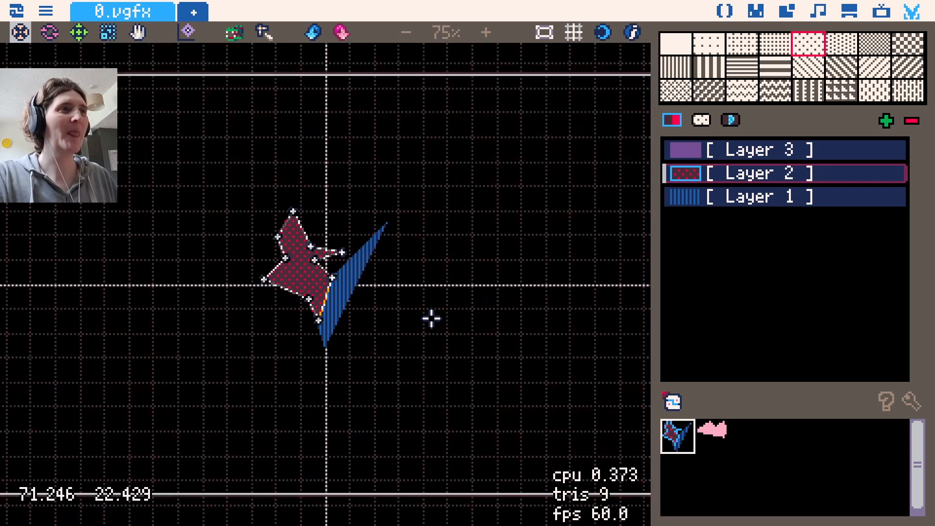
scroll(432, 318, "up", 5)
scroll(432, 318, "down", 17)
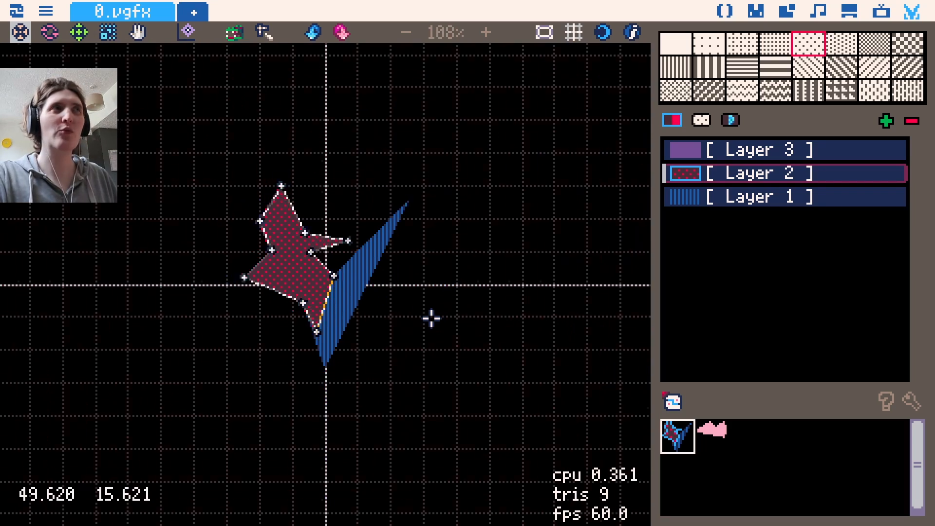
scroll(432, 318, "up", 6)
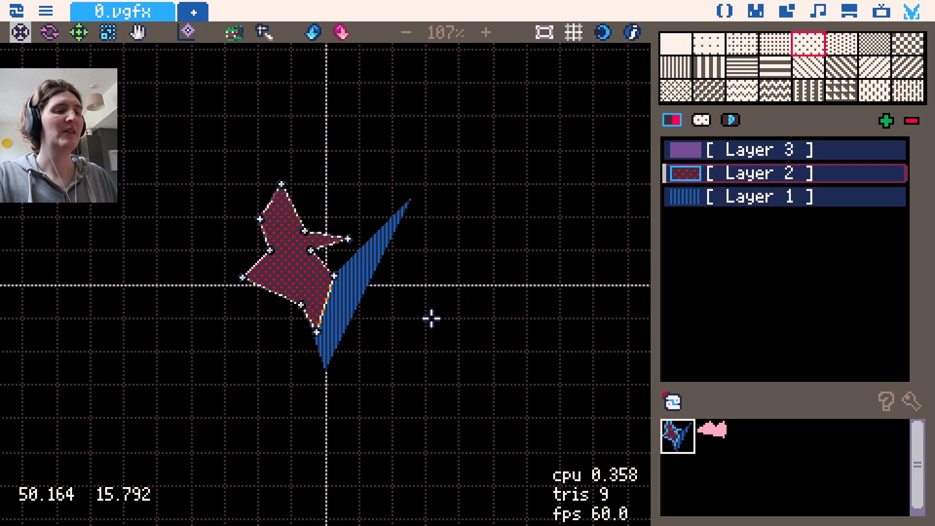
scroll(431, 319, "down", 3)
scroll(360, 287, "up", 8)
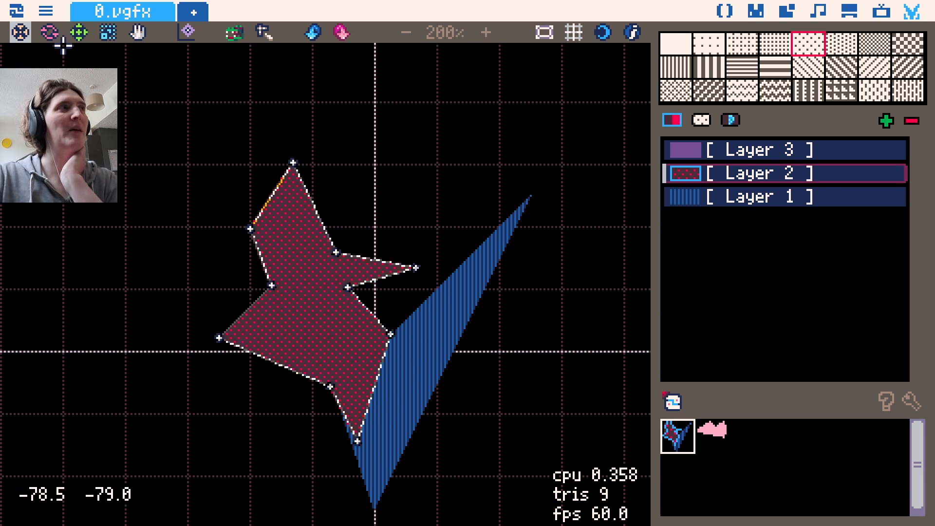
Add Layer 1 to the Layer 2 selection and rotate both polygons together counter-clockwise.
left_click(51, 35)
left_click_drag(367, 151, 346, 199)
left_click(766, 197)
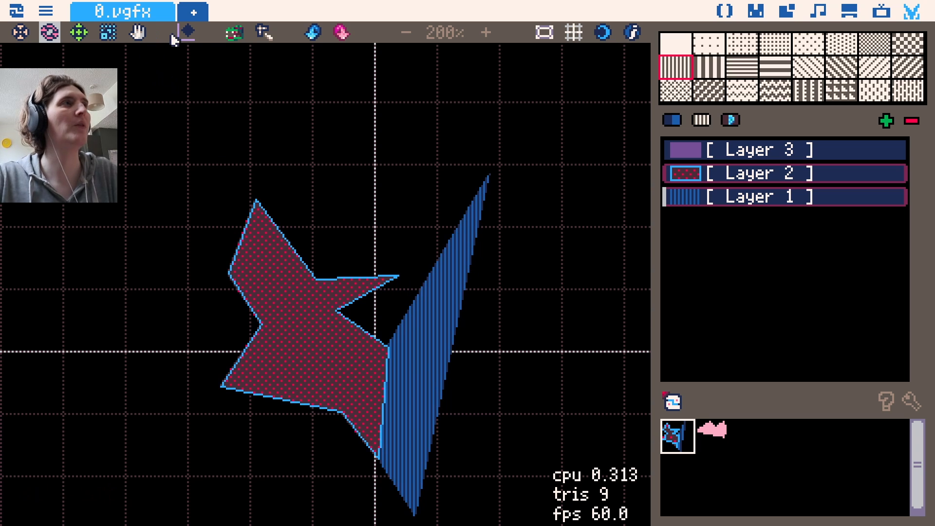
Rotate both polygons about the origin, move them together across the canvas, and rotate them again.
left_click_drag(308, 207, 417, 244)
key("g")
left_click_drag(455, 375, 317, 321)
key("r")
left_click_drag(396, 182, 359, 143)
Scale both polygons down slightly about the selection's centre, and again with the pivot set to the origin.
left_click(187, 32)
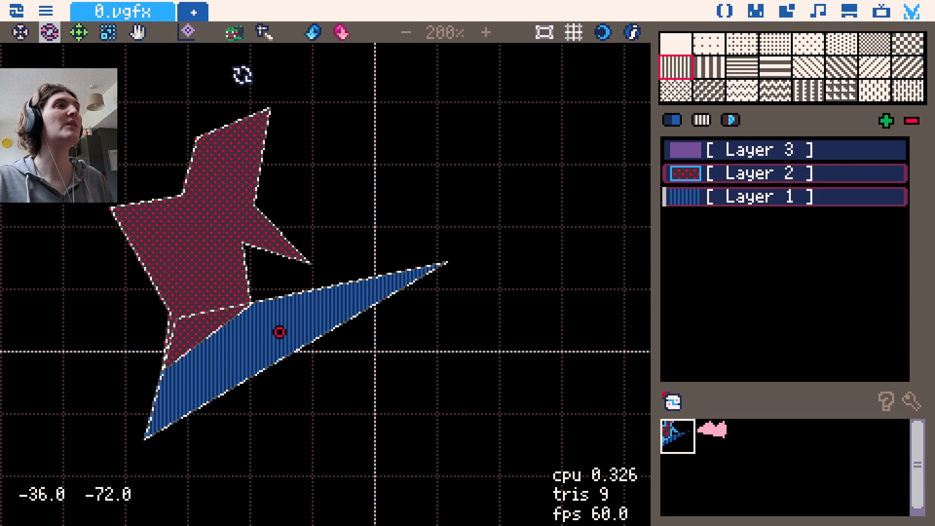
left_click(108, 32)
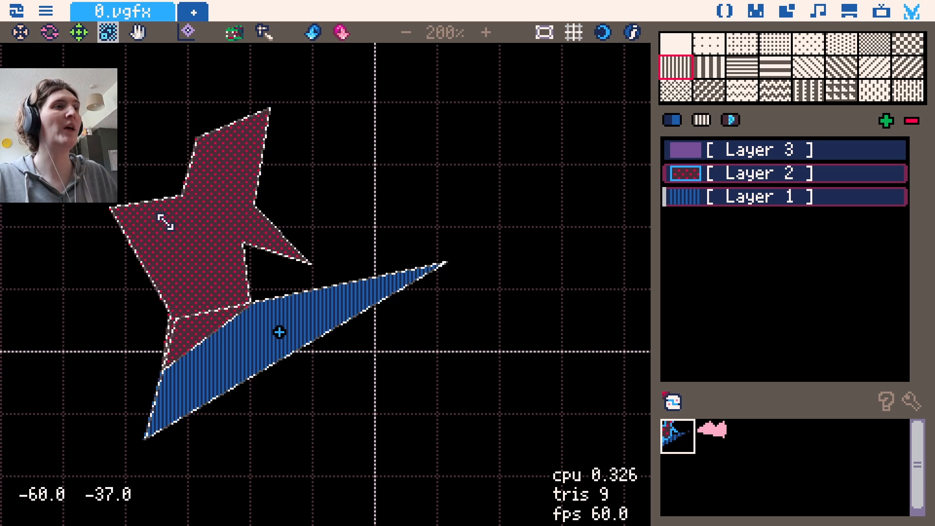
mouse_move(378, 238)
left_mouse_down()
mouse_move(449, 189)
mouse_move(350, 256)
mouse_move(390, 246)
mouse_move(357, 258)
mouse_move(367, 250)
left_mouse_up()
left_click(185, 33)
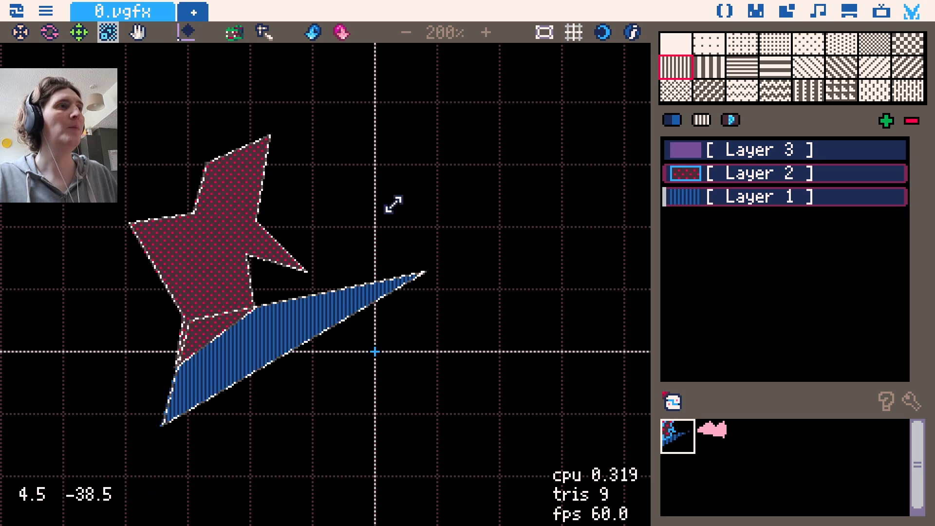
left_click_drag(392, 202, 435, 229)
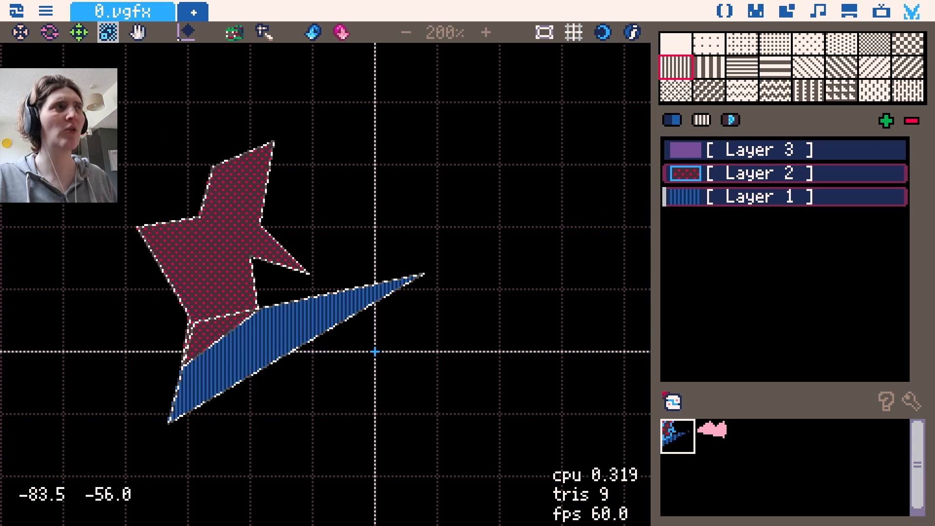
Flip both polygons horizontally about the origin several times, back to their starting orientation.
key("f")
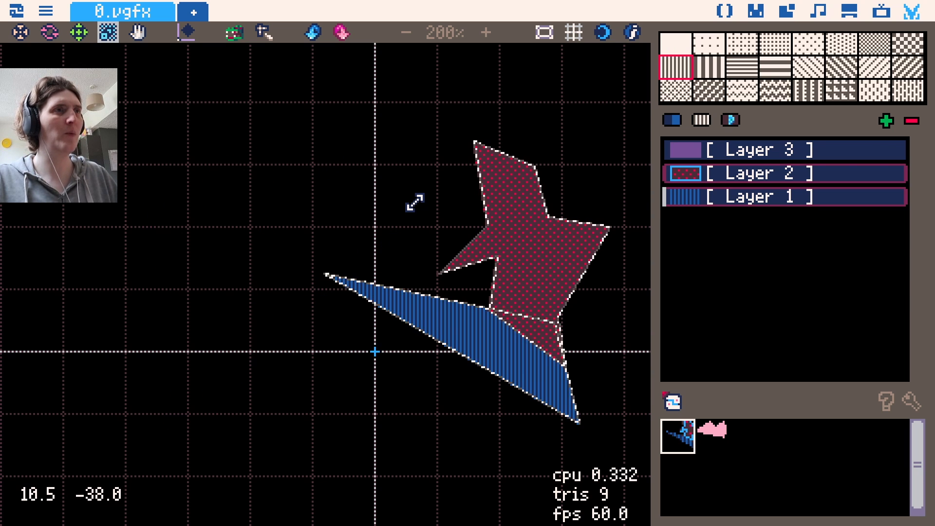
key("f")
key("f")
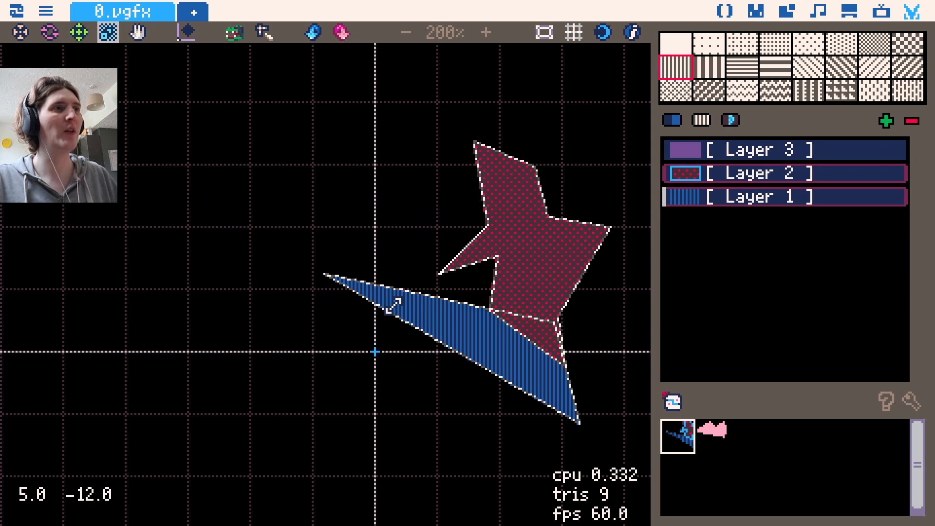
key("f")
key("f")
key("f")
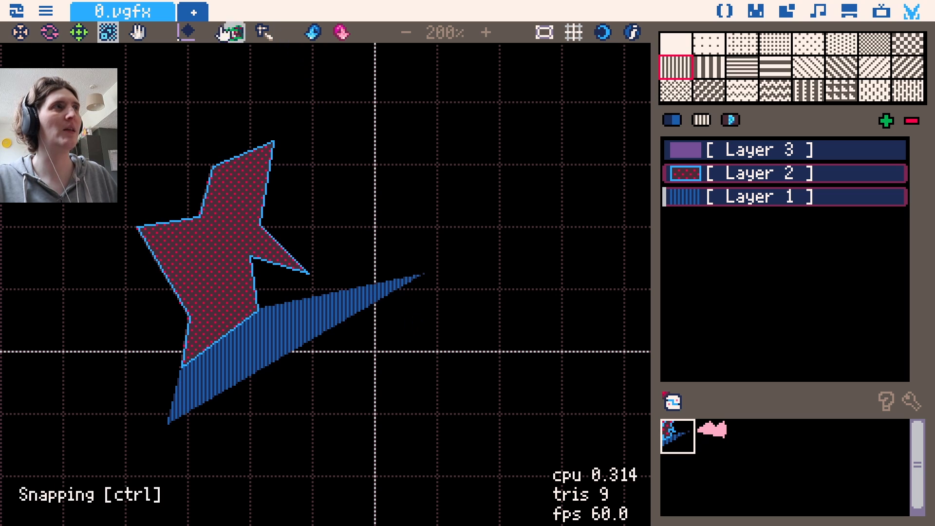
Flip both polygons back and forth about the selection's centre, first horizontally and after that vertically.
key("f")
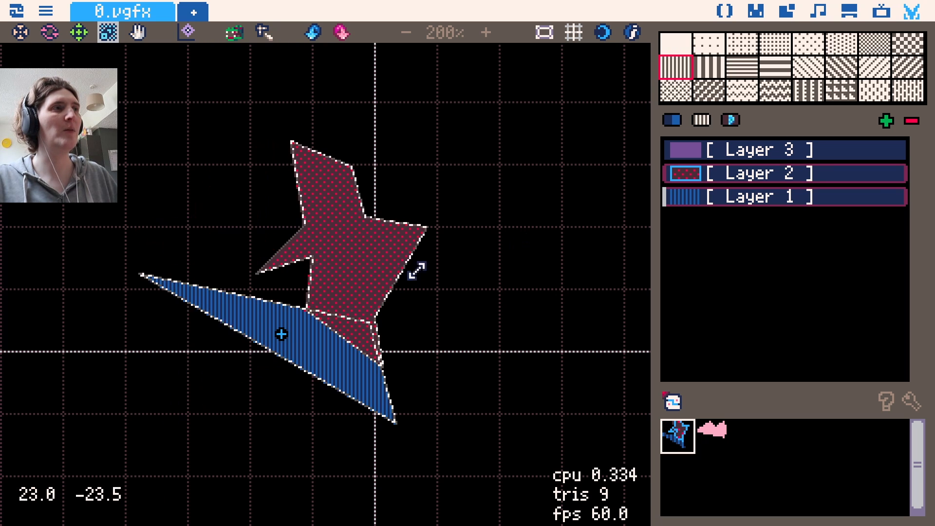
key("f")
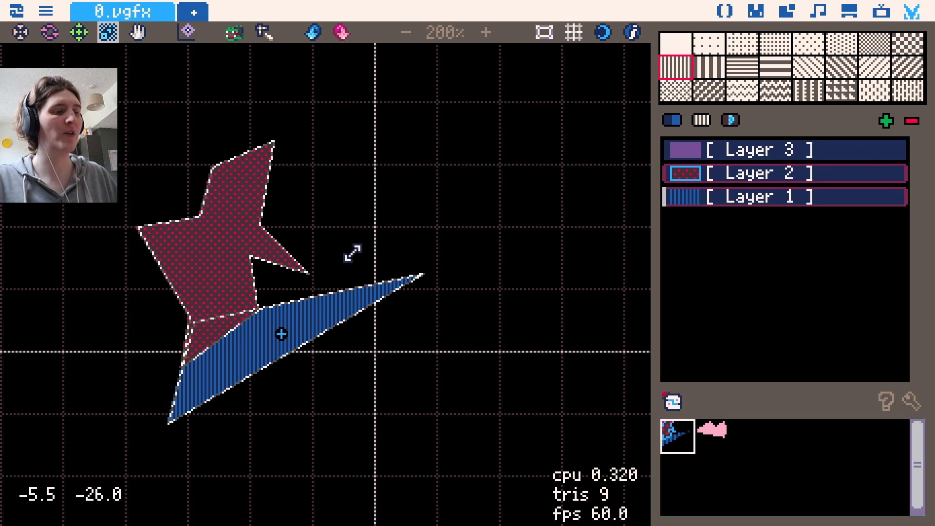
key("f")
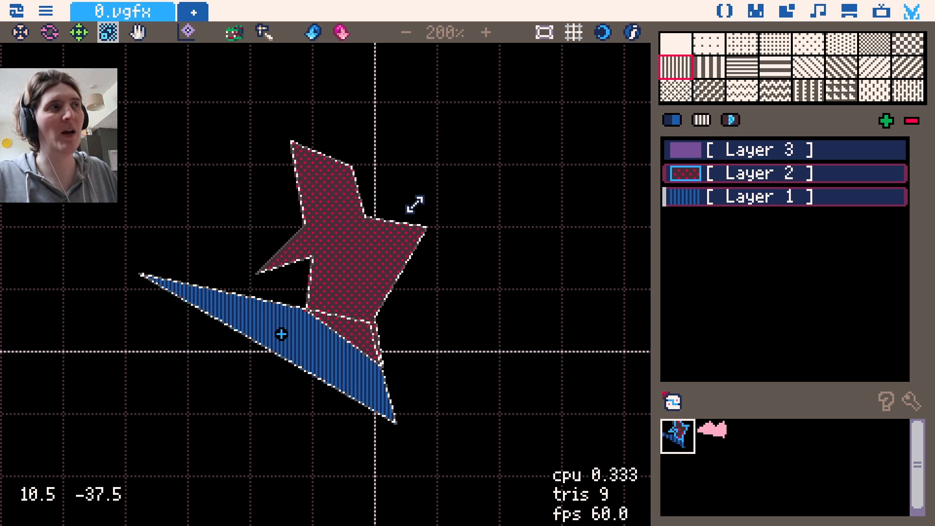
key("f")
key("v")
key("v")
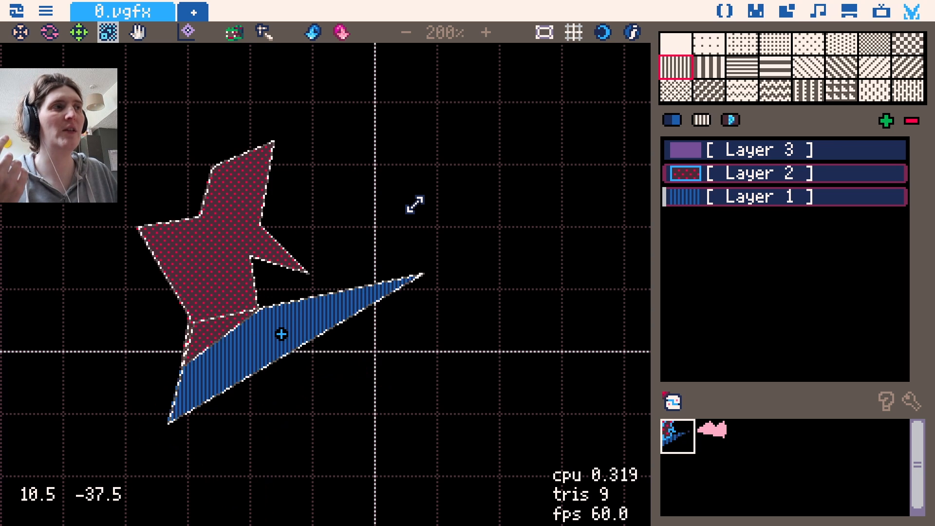
key("v")
key("v")
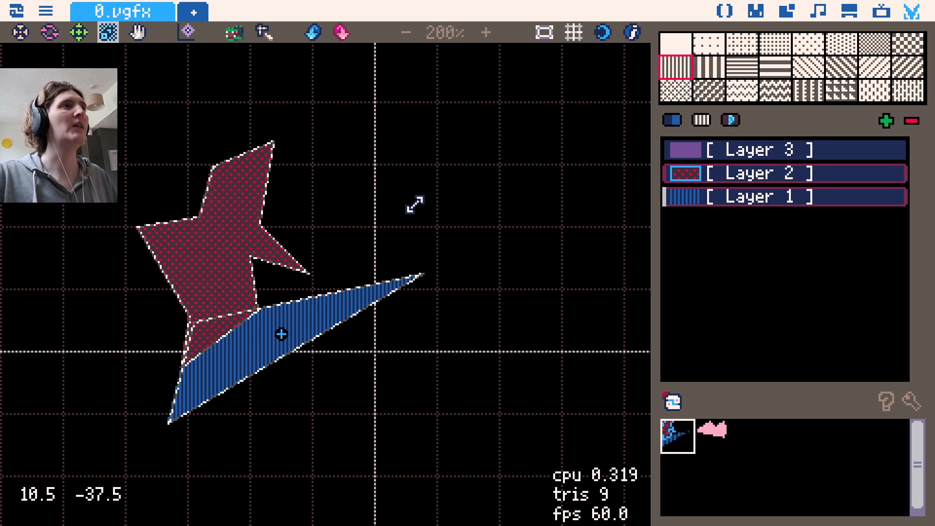
Look at the bitmap sprite editor with 0.gfx and return to the vector sprite editor.
left_click(290, 67)
left_click(756, 12)
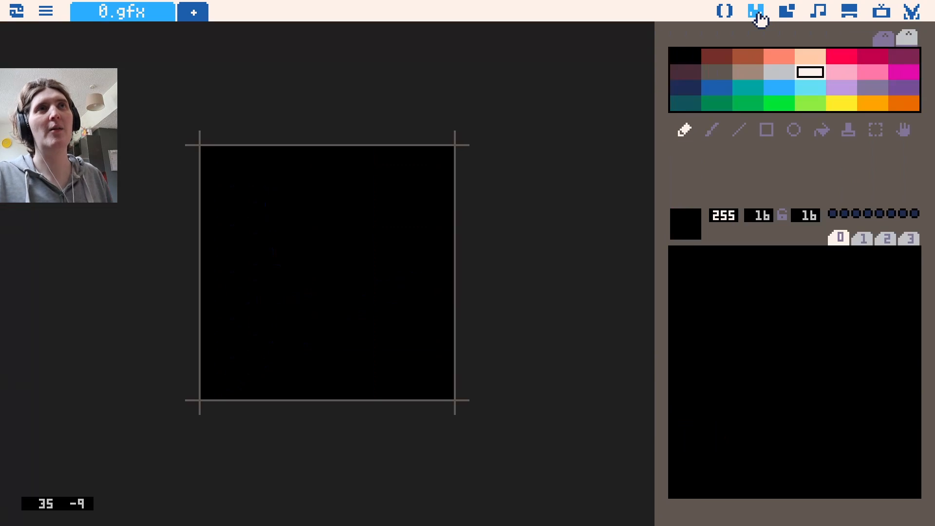
left_click(909, 13)
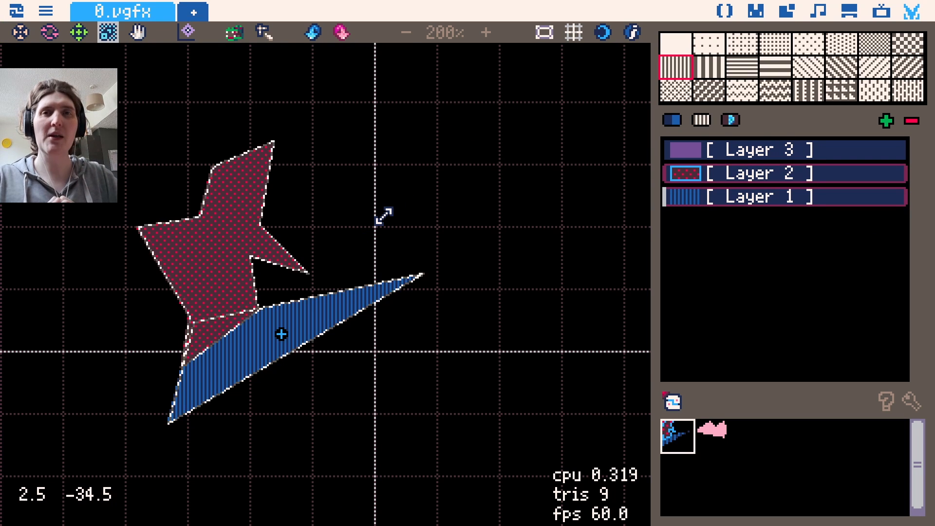
Select only Layer 2 and switch to point editing for its polygon.
left_click(750, 263)
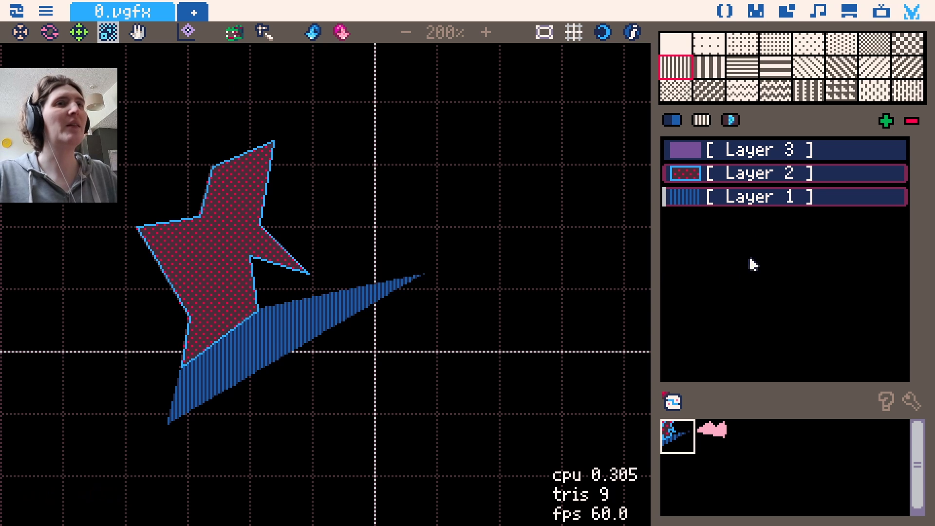
left_click(733, 197)
left_click(741, 176)
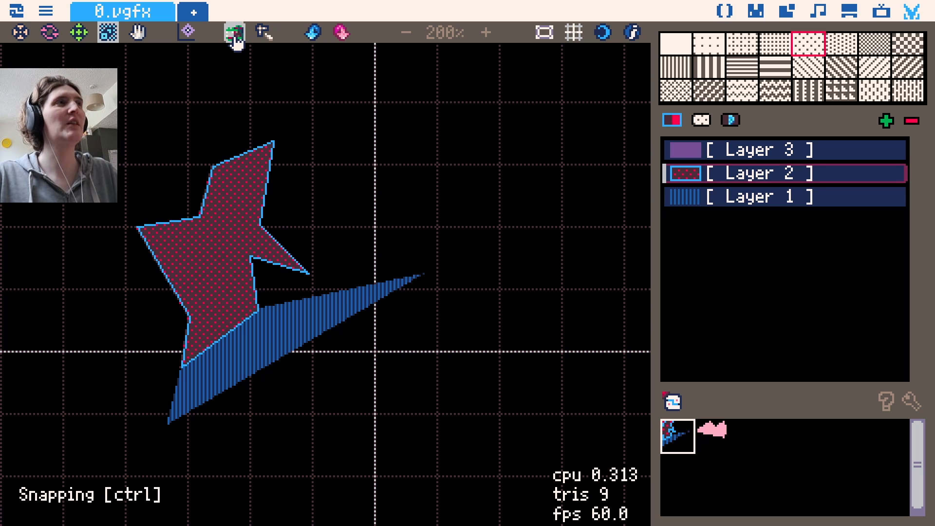
key("p")
left_click(25, 32)
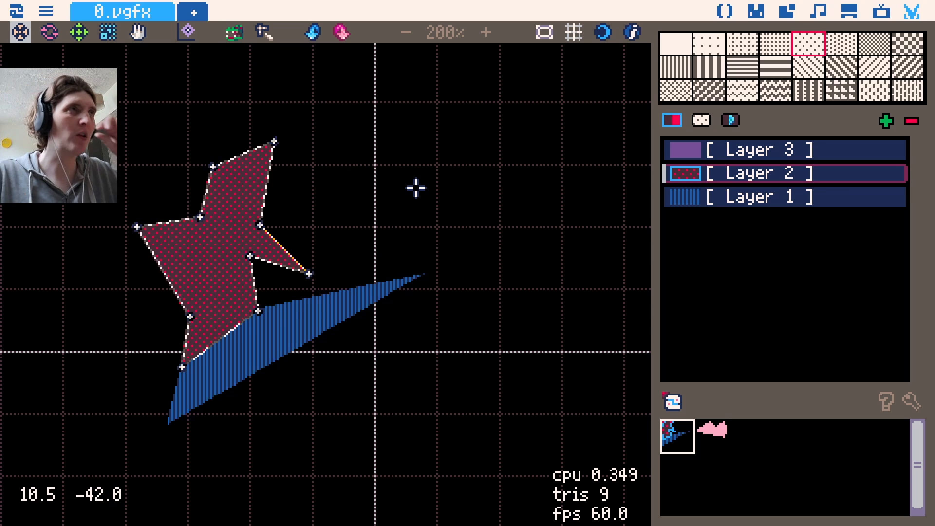
Reshape the Layer 2 polygon into a regular-looking octagon four grid squares wide by snapping its points to grid intersections.
left_click_drag(308, 273, 450, 266)
left_click_drag(259, 224, 454, 140)
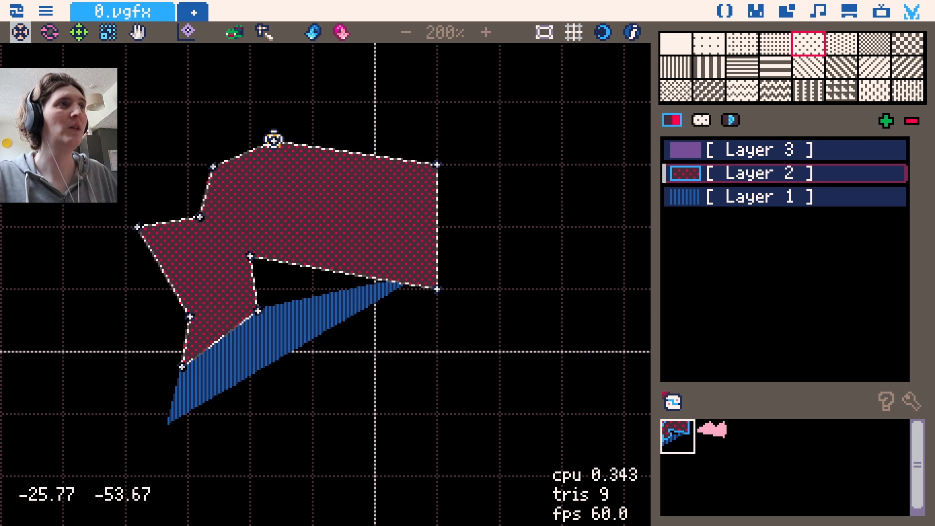
left_click_drag(272, 142, 390, 83)
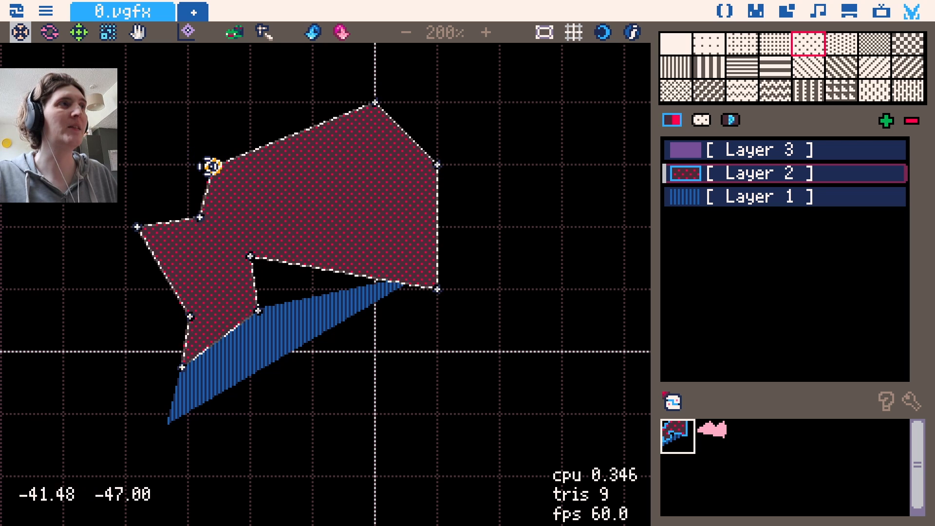
left_click_drag(212, 166, 279, 101)
left_click_drag(215, 215, 190, 165)
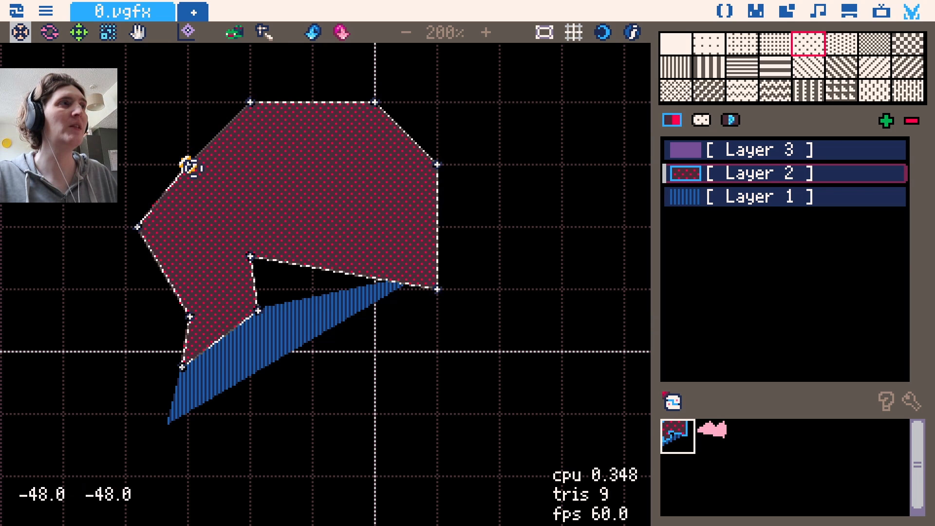
left_click_drag(139, 227, 175, 232)
left_click_drag(247, 254, 396, 362)
left_click_drag(259, 311, 251, 350)
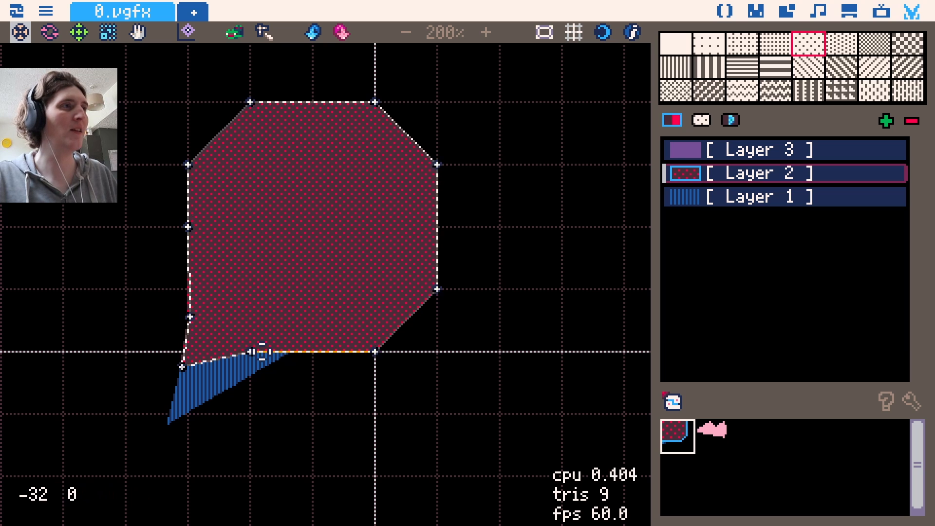
left_click_drag(192, 352, 188, 291)
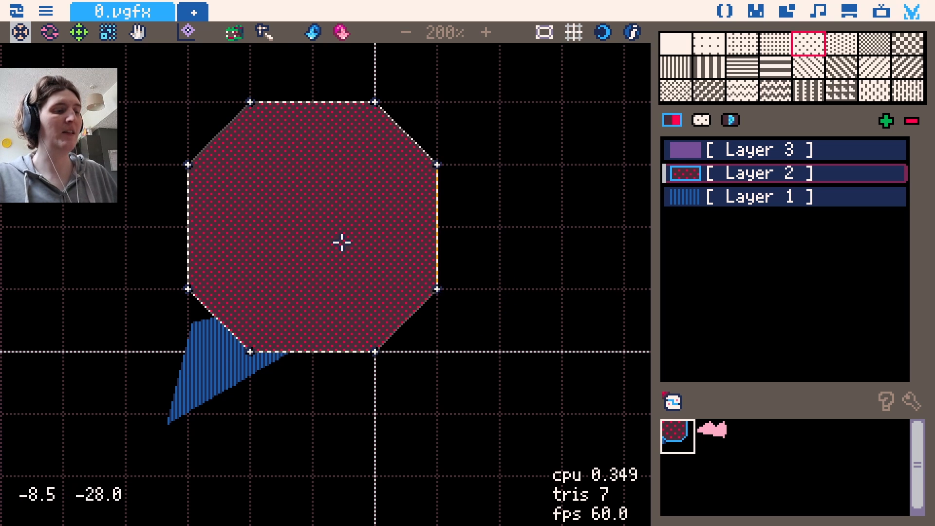
Move the octagon horizontally until its left edge lies on the vertical axis.
key("m")
left_click_drag(315, 228, 377, 322)
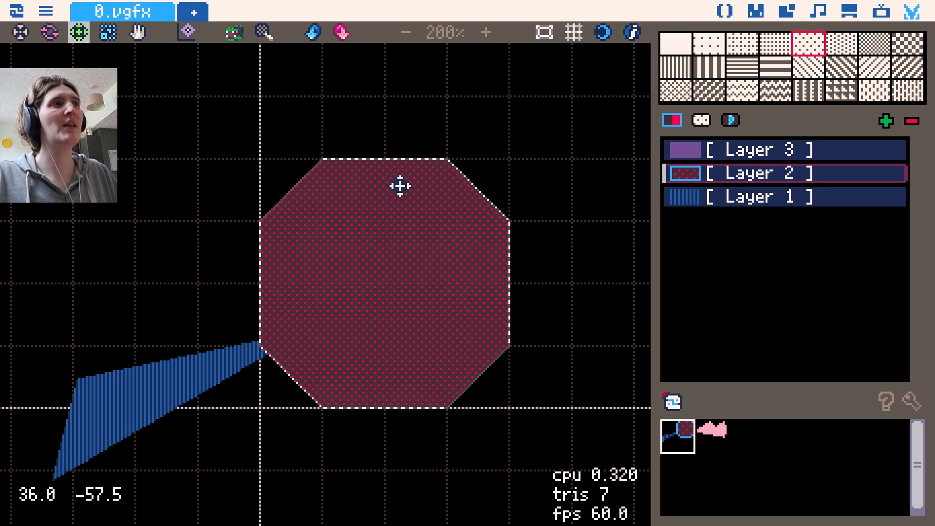
At 2000% zoom, snap the octagon's upper-left corner point to 1, -50 and undo that move.
scroll(482, 225, "up", 5)
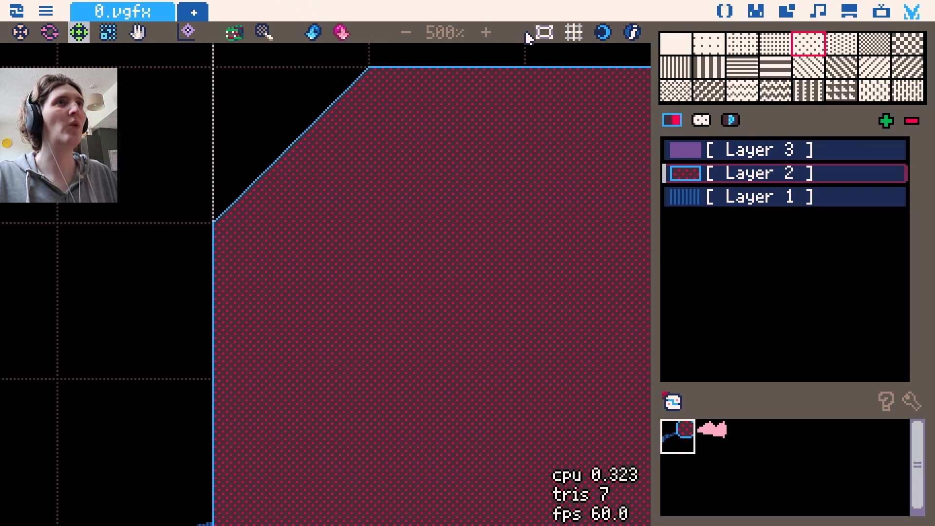
left_click(20, 32)
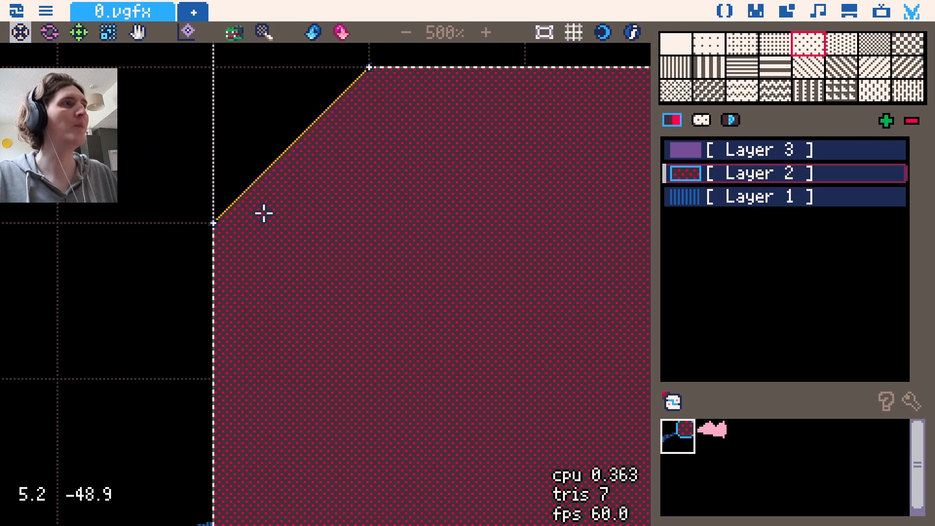
scroll(244, 194, "up", 3)
left_click_drag(156, 160, 618, 480)
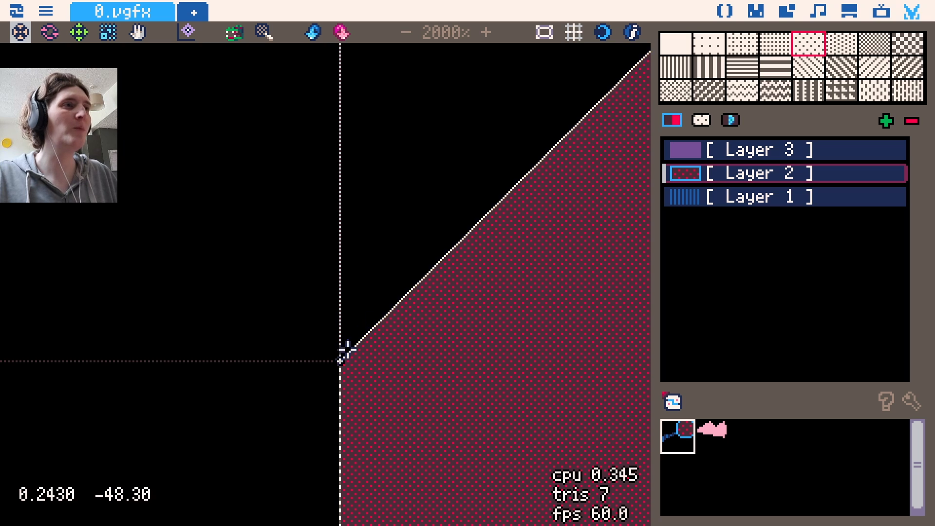
left_click_drag(341, 356, 384, 281)
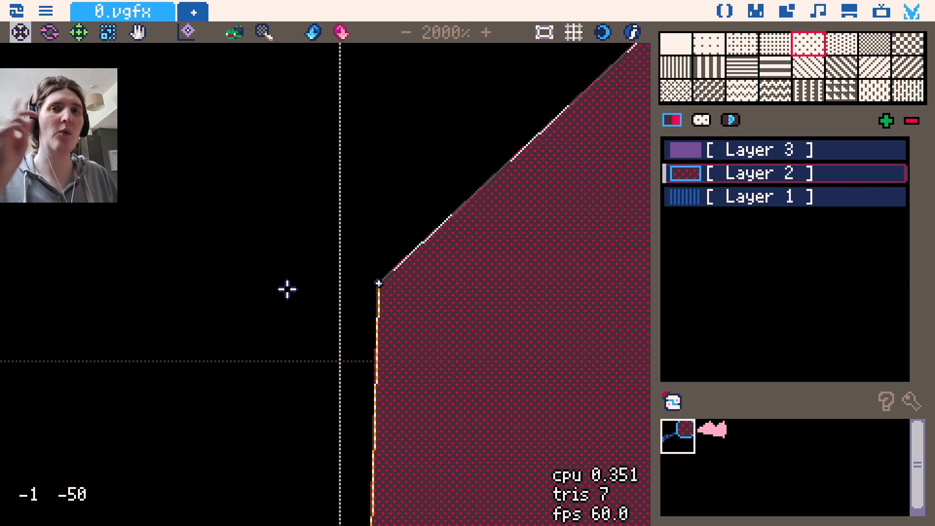
key("ctrl+z")
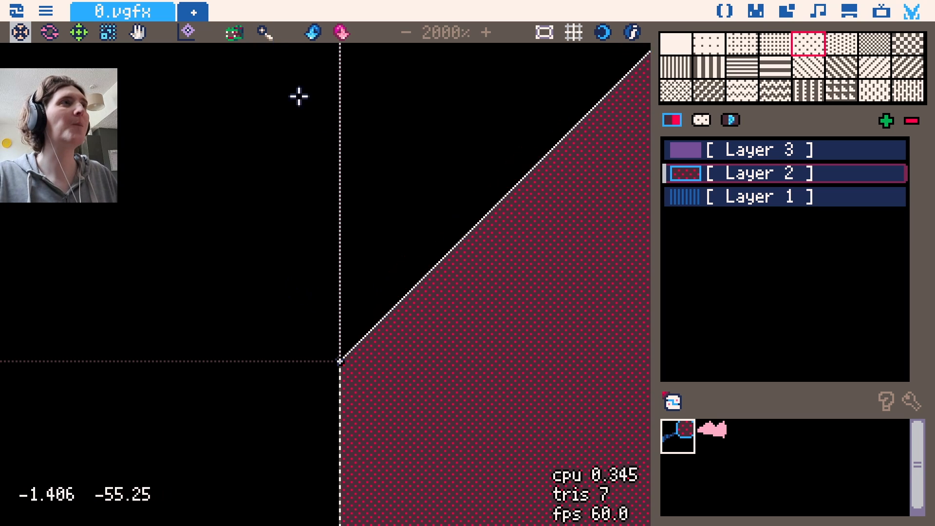
Snap three of the octagon's left-hand points onto the upper-left, tip and lower-left vertices of the blue Layer 1 polygon.
scroll(357, 178, "down", 10)
scroll(379, 286, "up", 3)
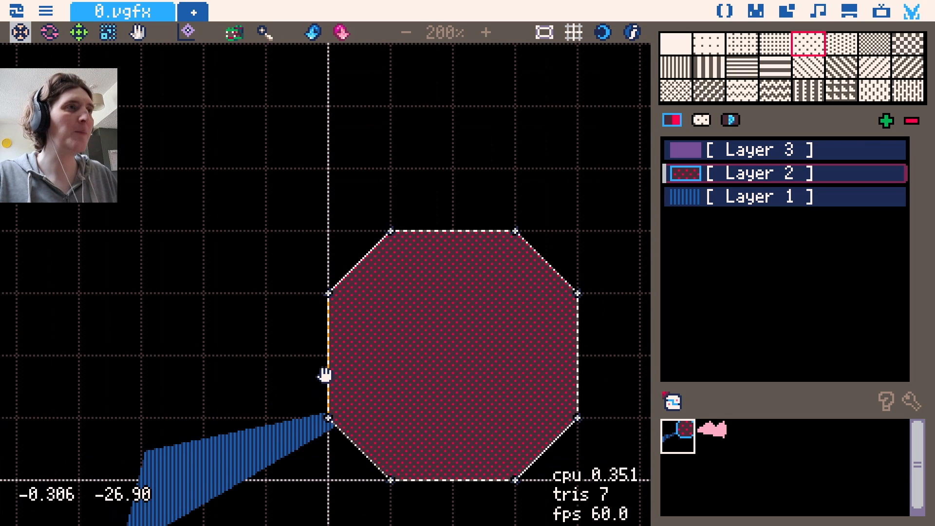
left_click_drag(324, 375, 417, 290)
left_click_drag(420, 209, 240, 364)
scroll(279, 402, "up", 4)
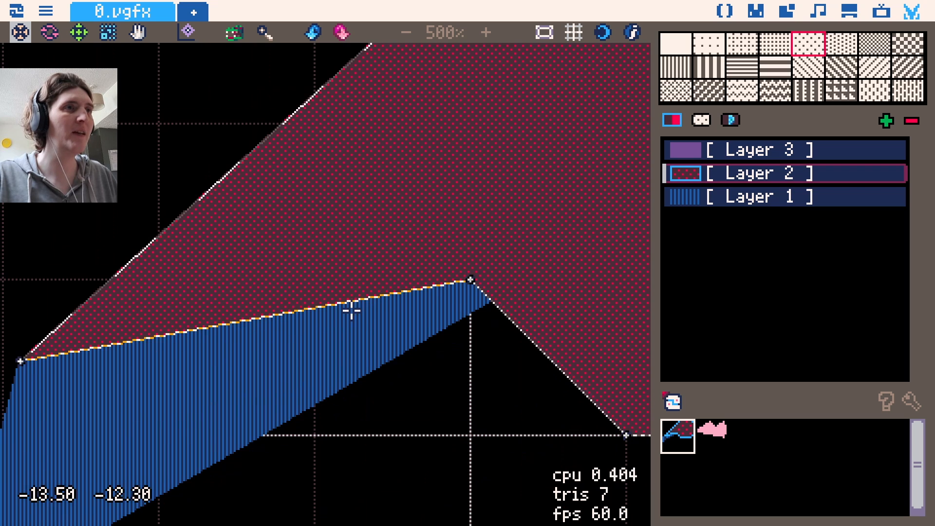
left_click_drag(471, 280, 595, 239)
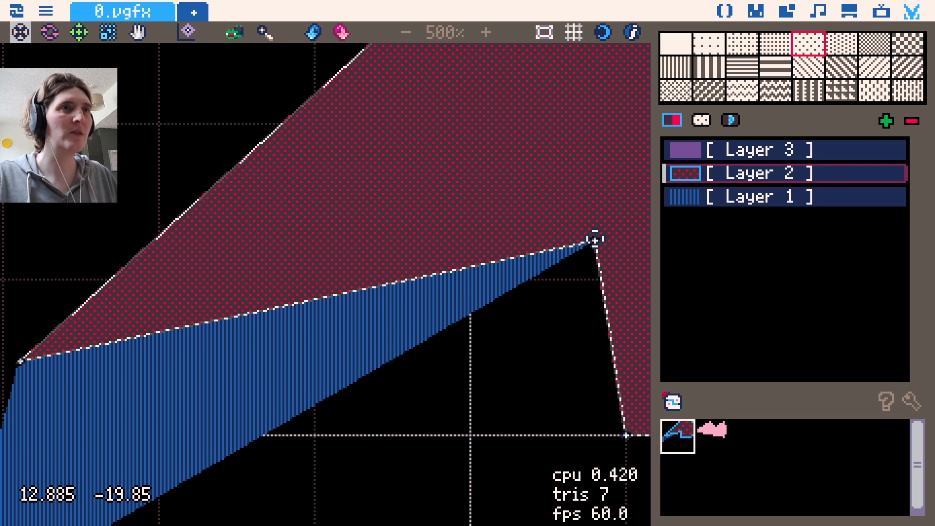
scroll(400, 352, "down", 4)
left_click_drag(484, 315, 219, 377)
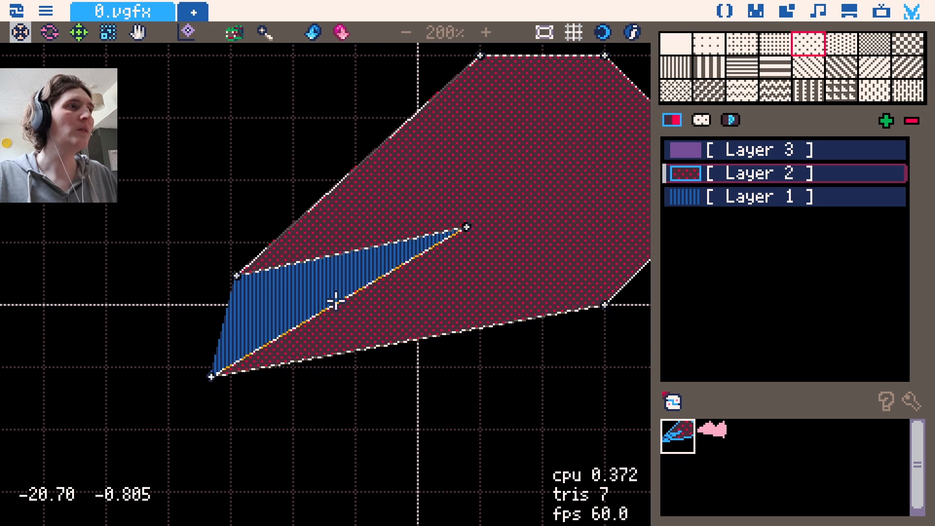
scroll(334, 298, "up", 4)
scroll(498, 336, "down", 3)
left_click_drag(476, 319, 451, 349)
key("w")
key("w")
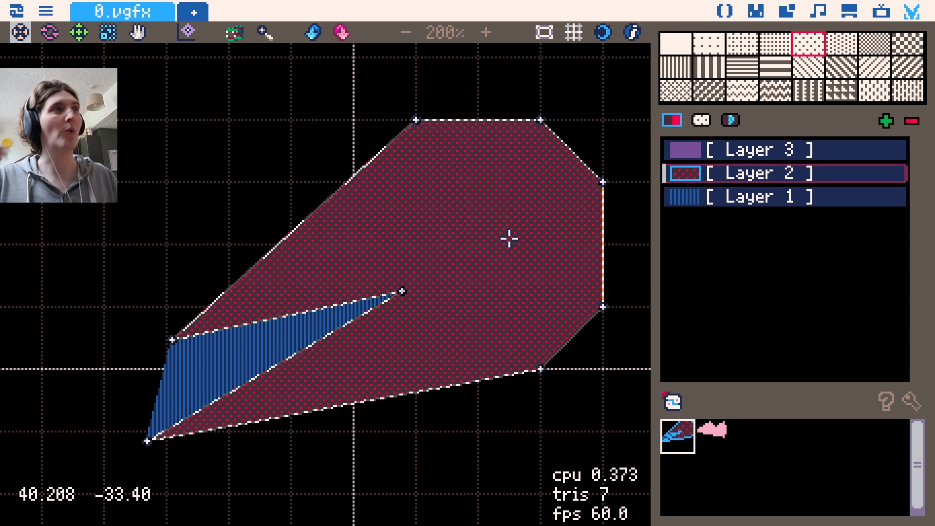
With edge snapping on, slide the octagon's upper-left and lower-left points along the blue Layer 1 polygon's edges toward its tip.
left_click(265, 33)
scroll(331, 272, "up", 5)
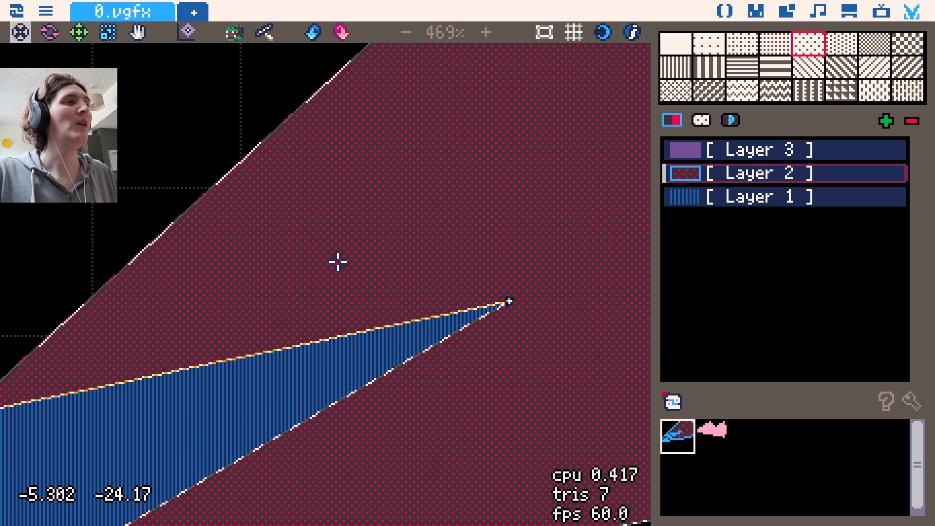
left_click_drag(272, 367, 421, 339)
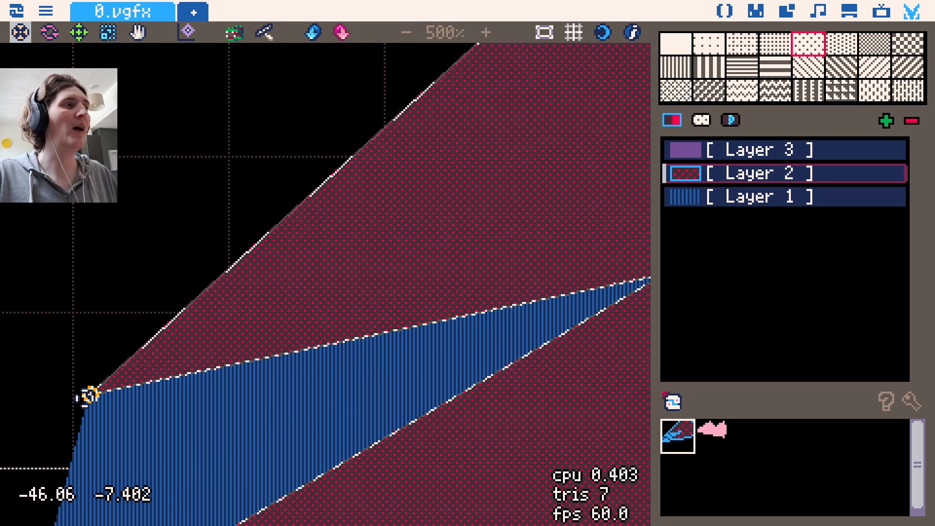
left_click_drag(86, 396, 386, 332)
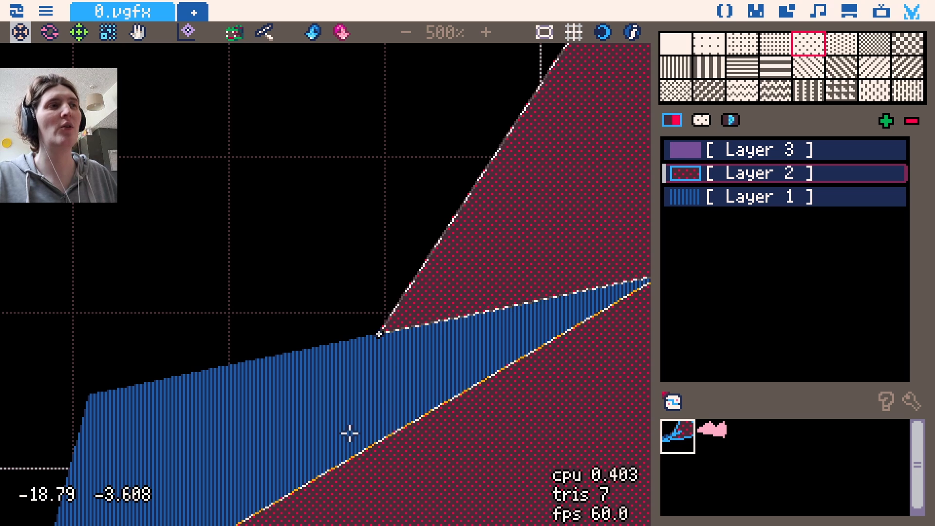
scroll(341, 409, "down", 5)
left_click_drag(271, 336, 336, 301)
scroll(341, 363, "up", 5)
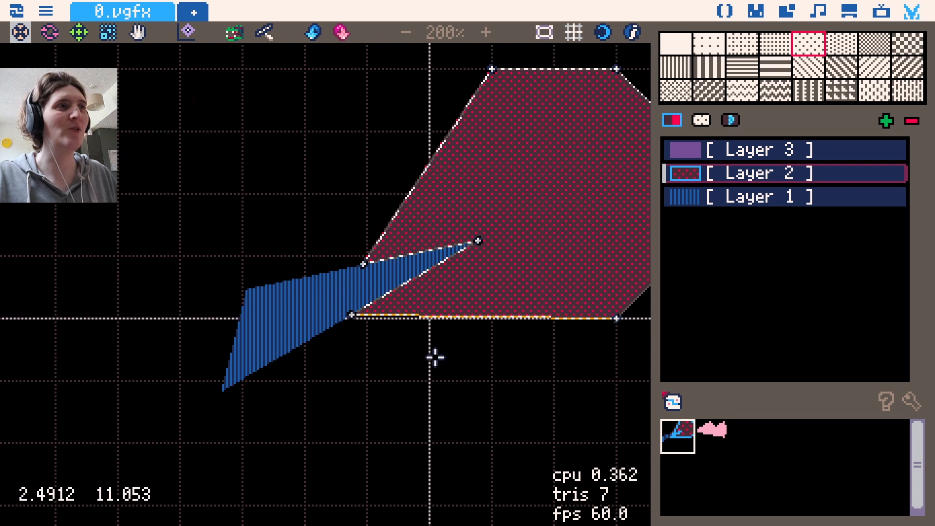
scroll(383, 355, "down", 1)
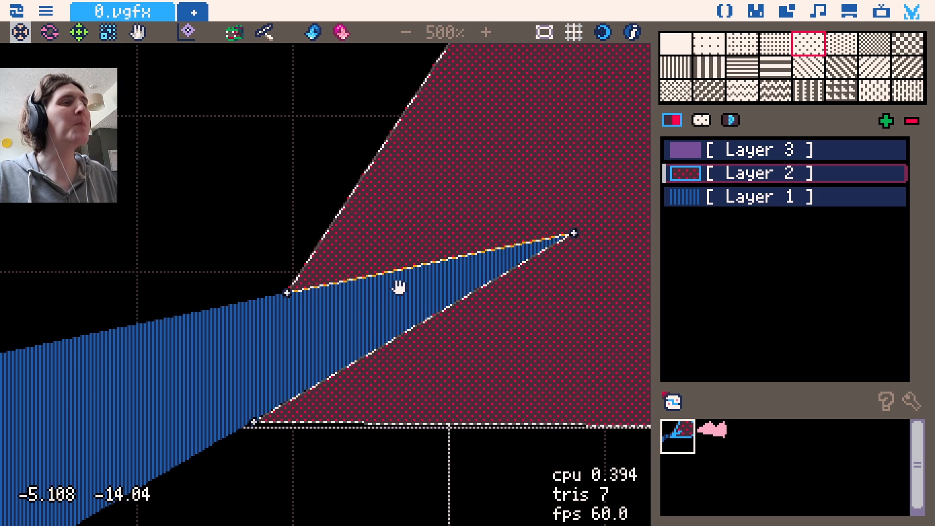
left_click_drag(399, 284, 302, 365)
left_click(266, 33)
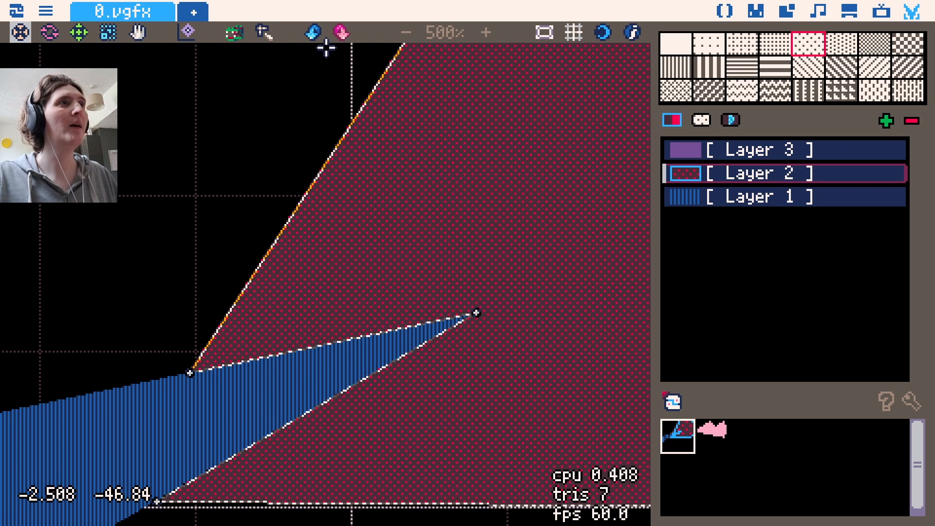
Reset the canvas view to 100%, pan around the artwork and zoom out to 50% to inspect the whole guide frame.
left_click(314, 33)
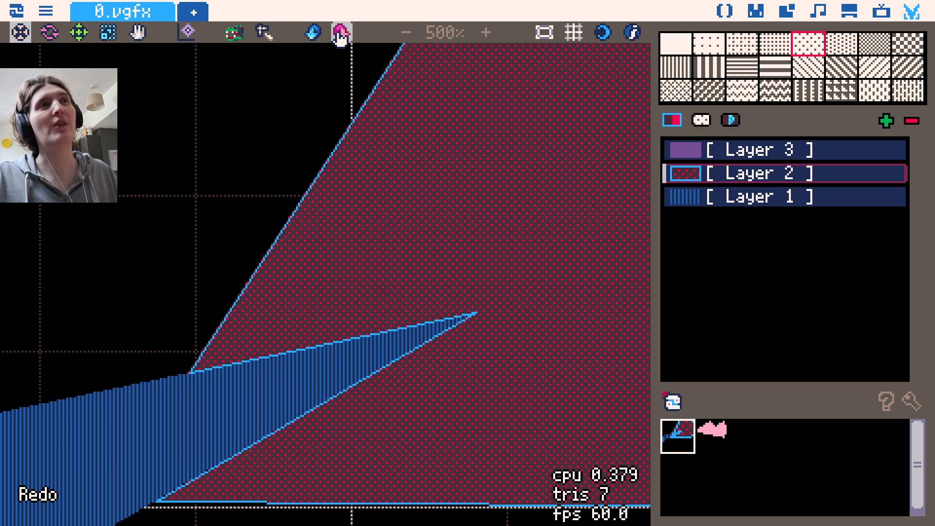
left_click(452, 40)
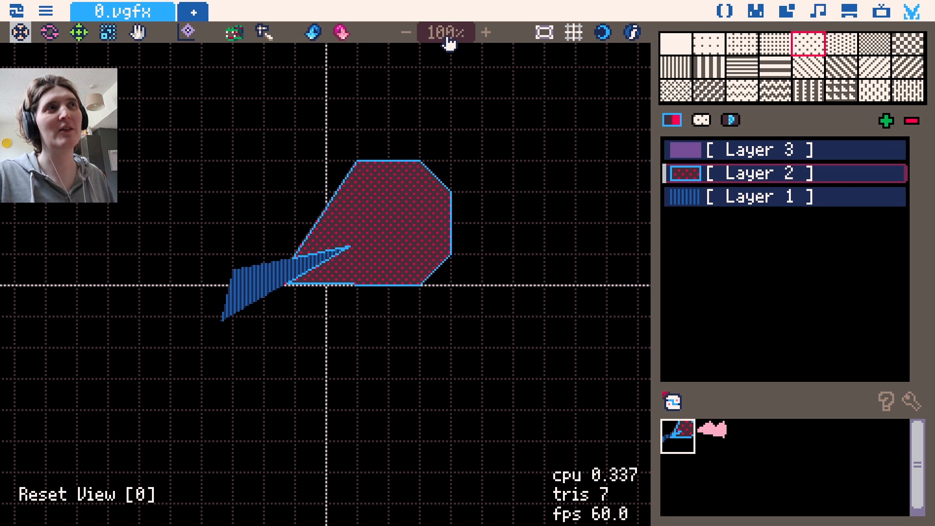
scroll(463, 132, "up", 1)
left_click_drag(423, 117, 184, 353)
scroll(312, 262, "down", 1)
left_click_drag(350, 249, 246, 150)
scroll(296, 185, "down", 1)
left_click_drag(259, 232, 407, 226)
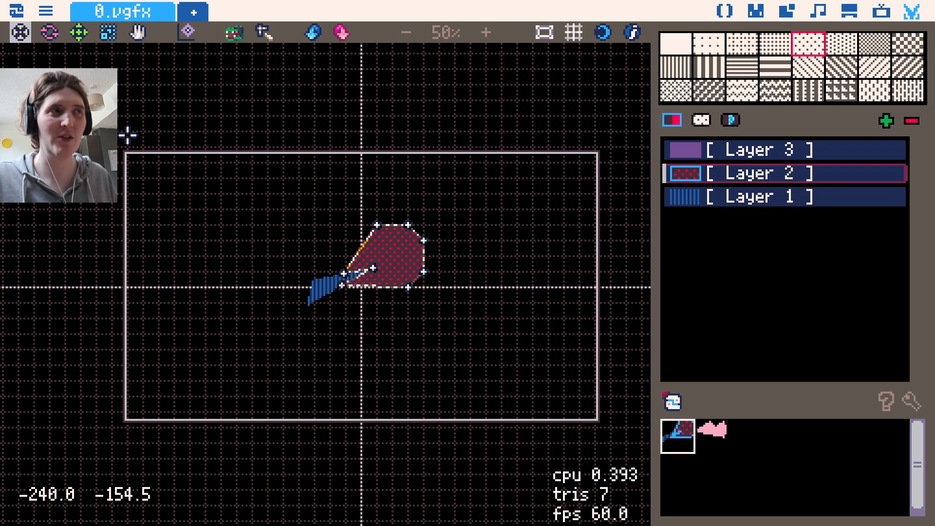
Toggle the guide frame and the grid display off and back on.
left_click(544, 32)
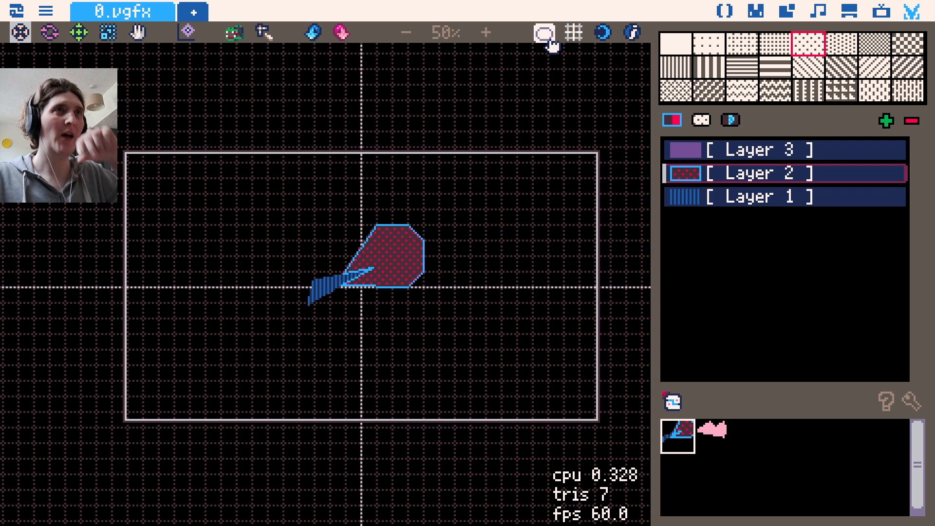
left_click(543, 32)
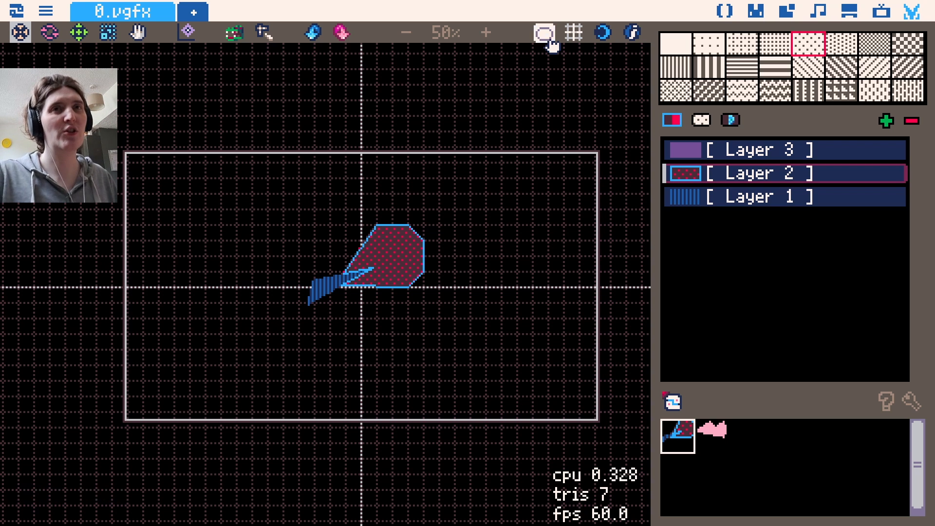
left_click(548, 35)
left_click(545, 37)
left_click(551, 41)
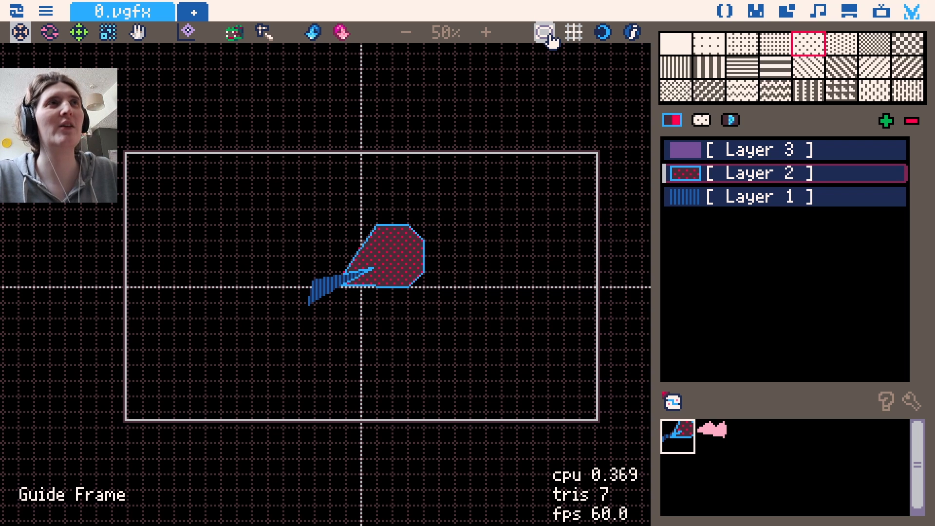
left_click(547, 34)
left_click(547, 34)
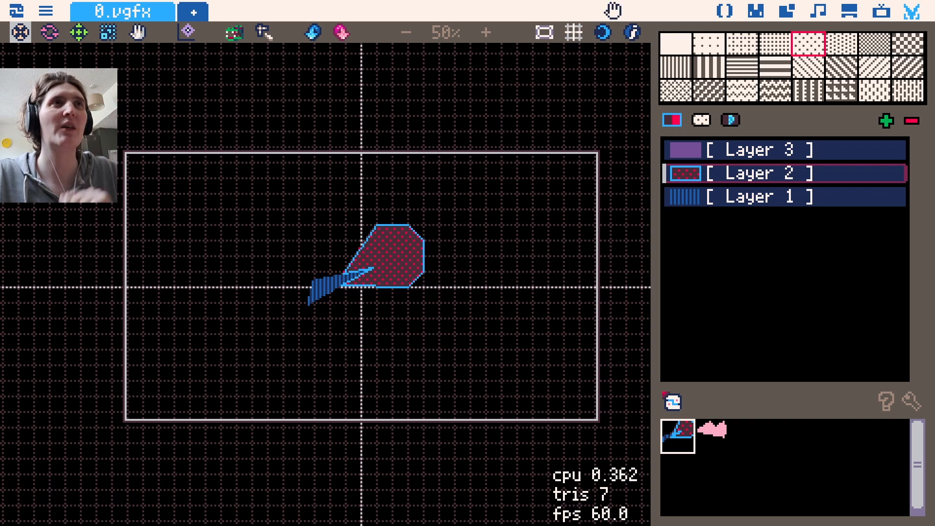
left_click(569, 34)
left_click(568, 34)
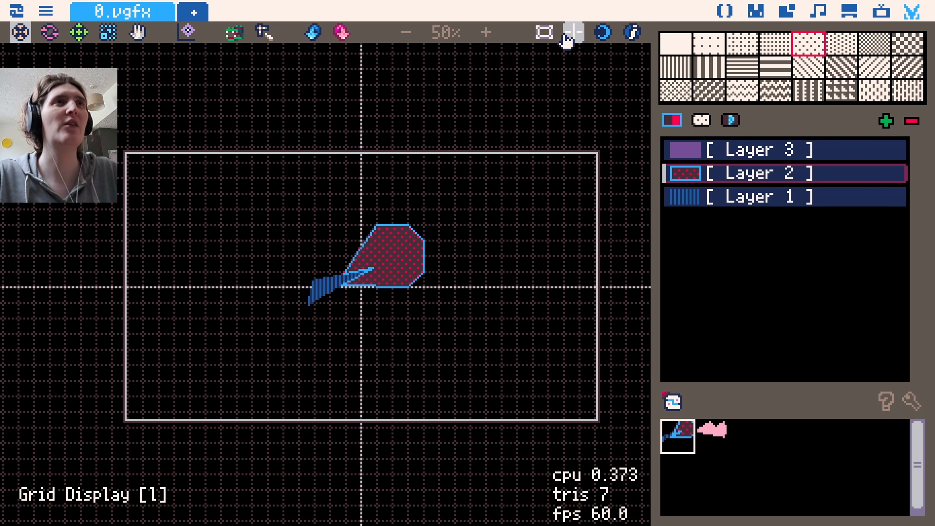
Switch the canvas to day mode and show the colour palette in place of the fill patterns.
left_click(603, 34)
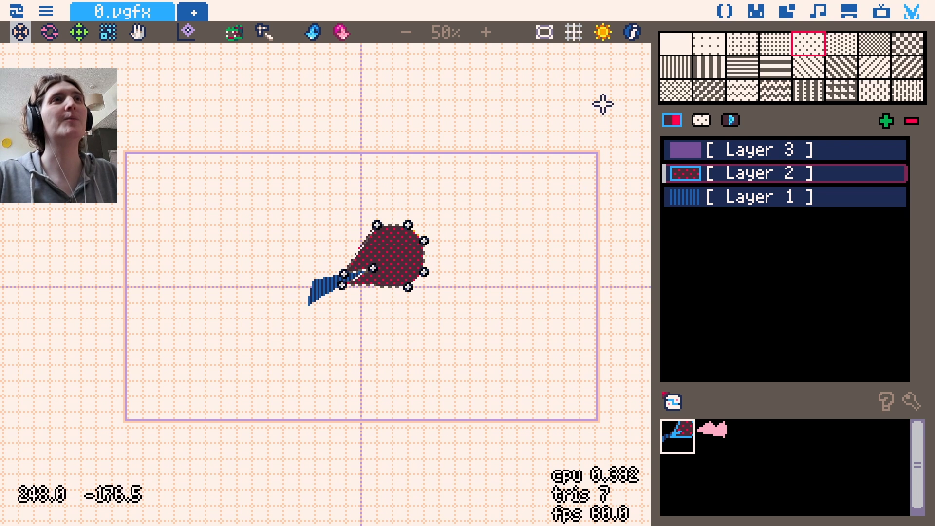
left_click(604, 34)
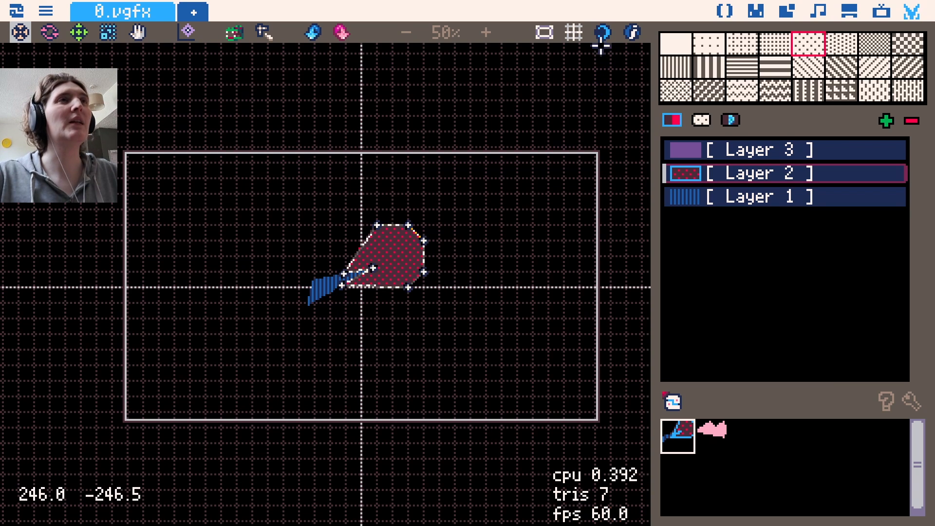
left_click(605, 37)
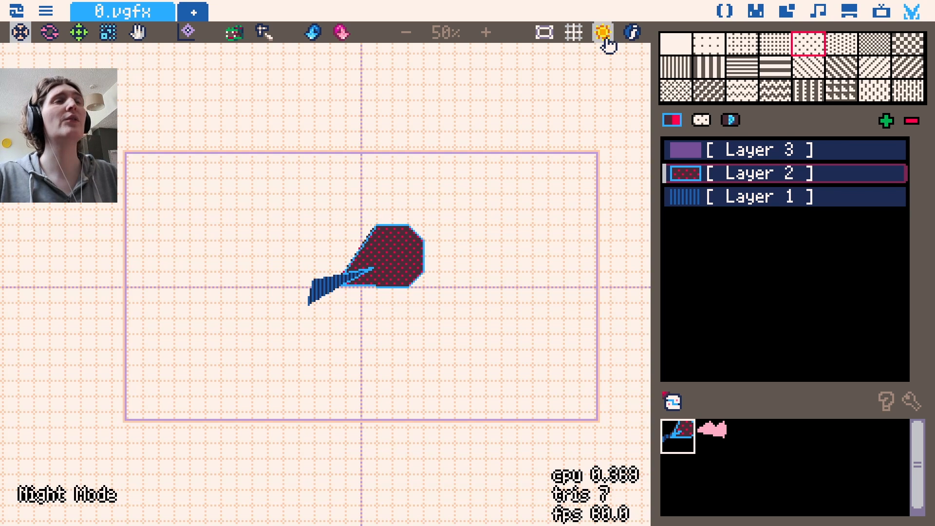
left_click(672, 120)
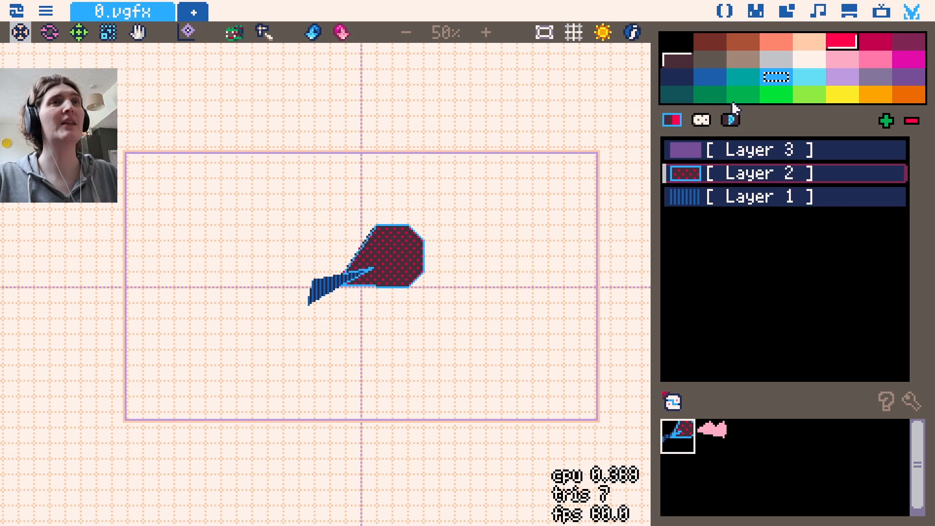
Try a lavender day-mode canvas background, followed by a blue background with lavender grid and guide lines.
left_click(714, 79)
left_click(847, 80)
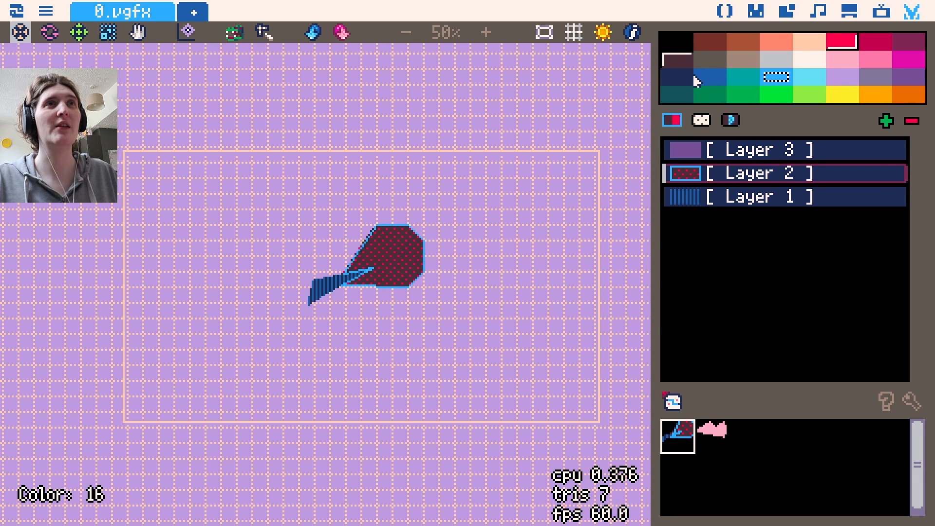
left_click(681, 83)
left_click(722, 71)
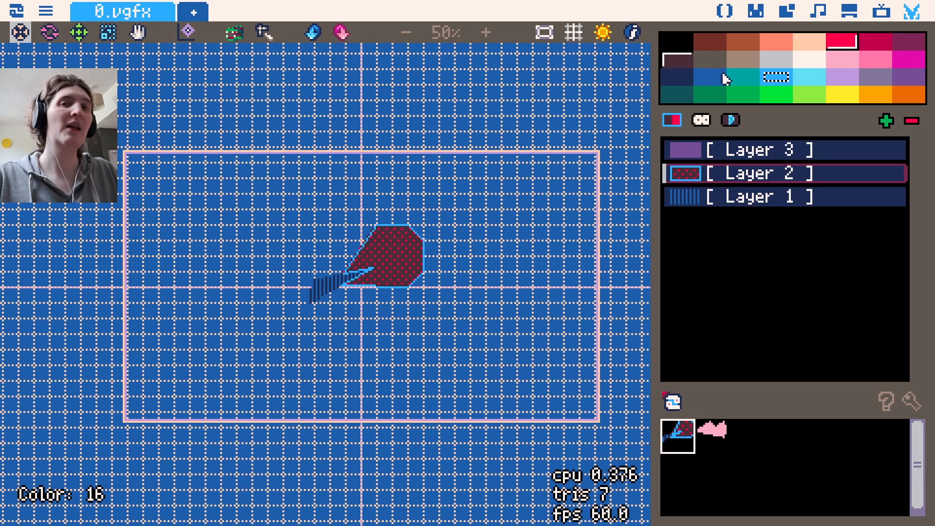
left_click(847, 80)
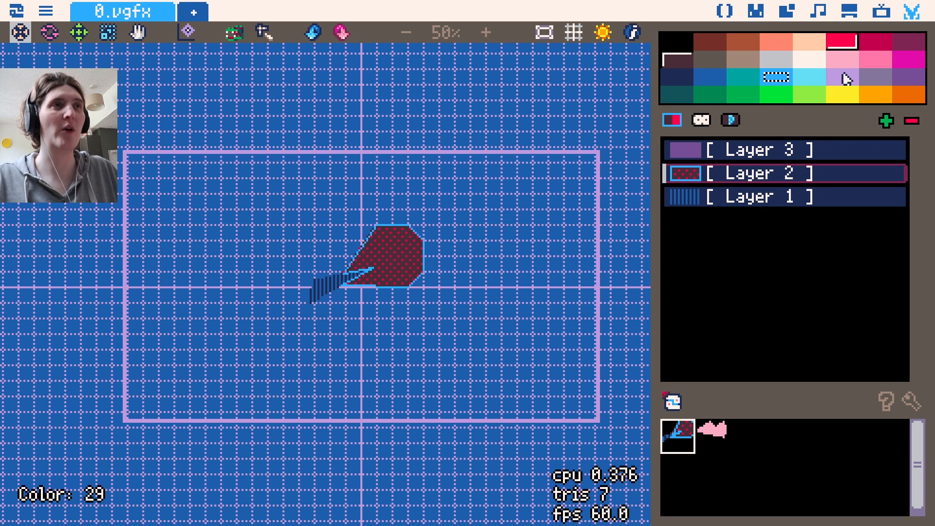
Set the day-mode canvas background to magenta and its axis and guide frame lines to black.
left_click(914, 72)
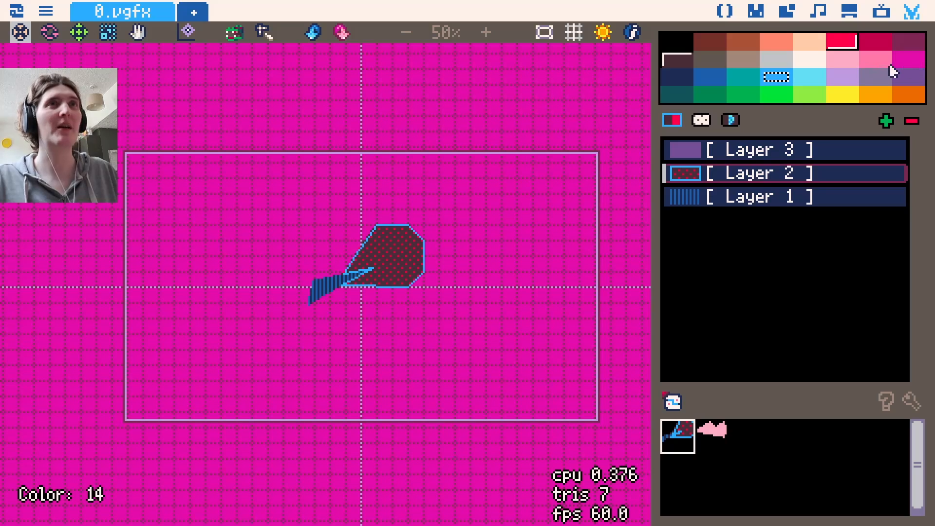
left_click(742, 64)
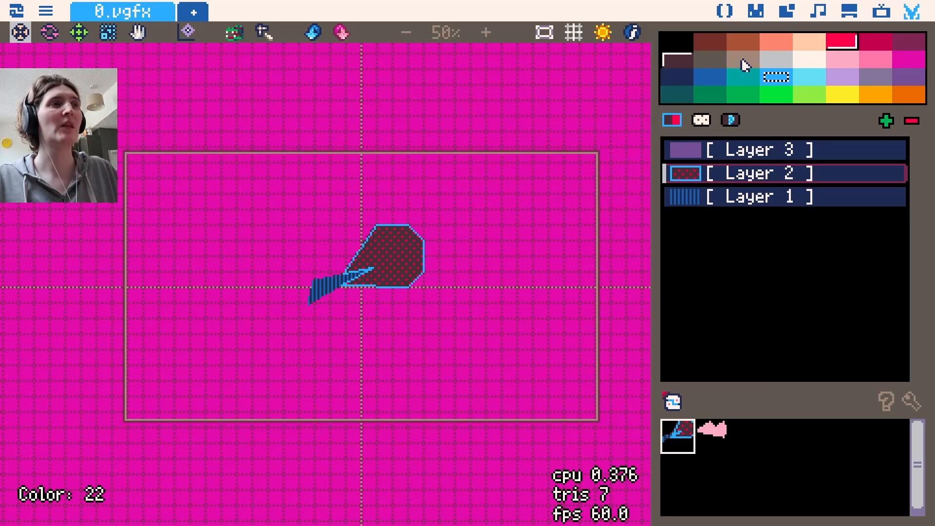
left_click(684, 43)
left_click(409, 254)
scroll(341, 287, "up", 1)
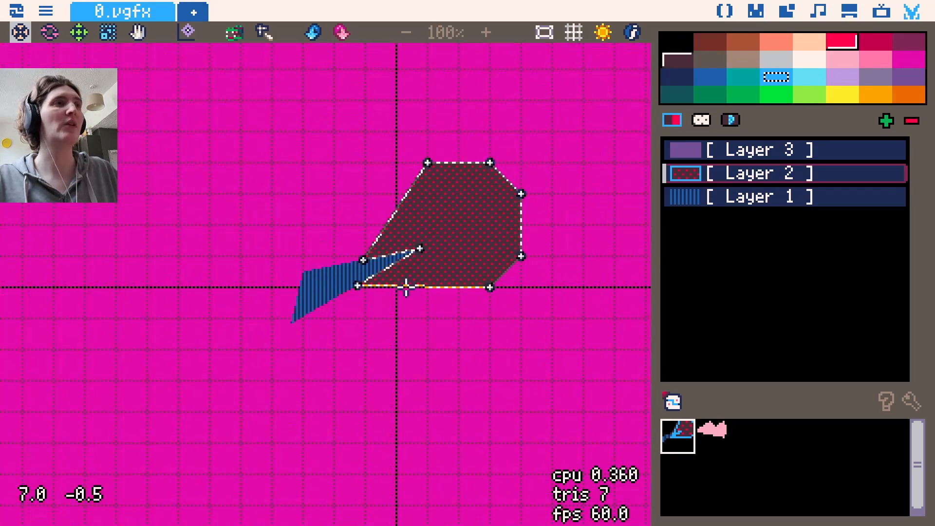
left_click_drag(407, 285, 251, 340)
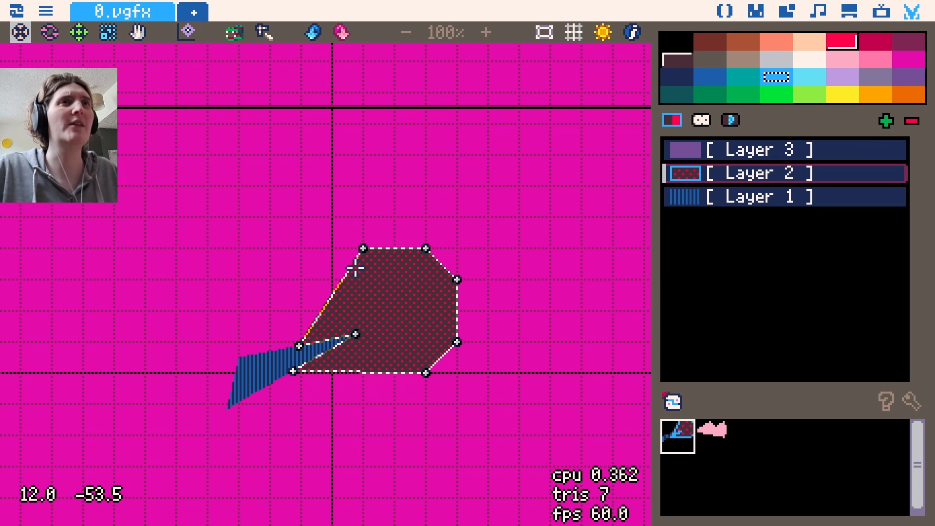
Switch the canvas back to night mode with the whole guide frame in view at 50% zoom.
left_click(602, 33)
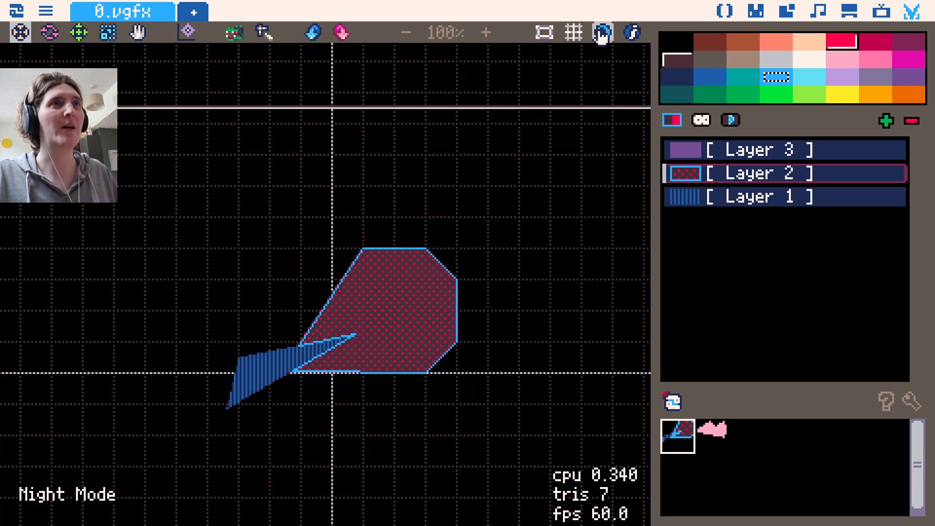
scroll(499, 259, "down", 1)
left_click_drag(445, 342, 454, 296)
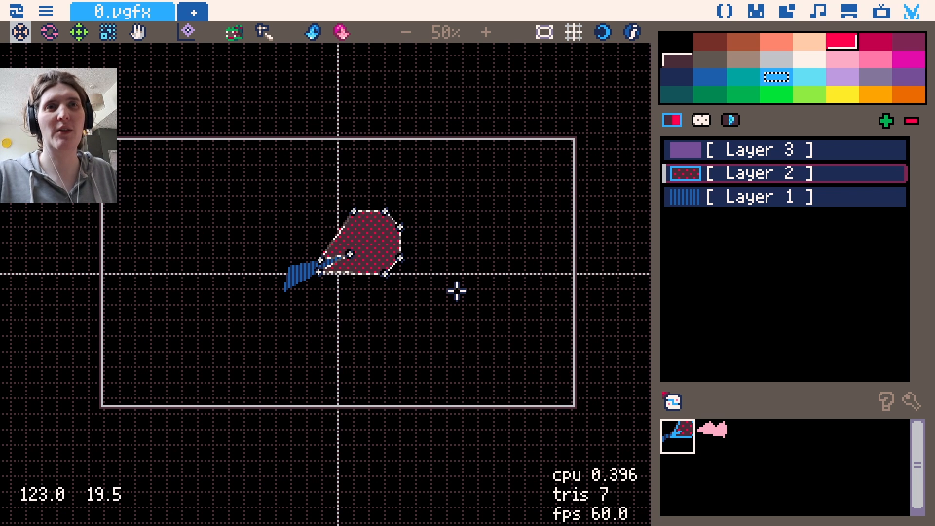
left_click(633, 32)
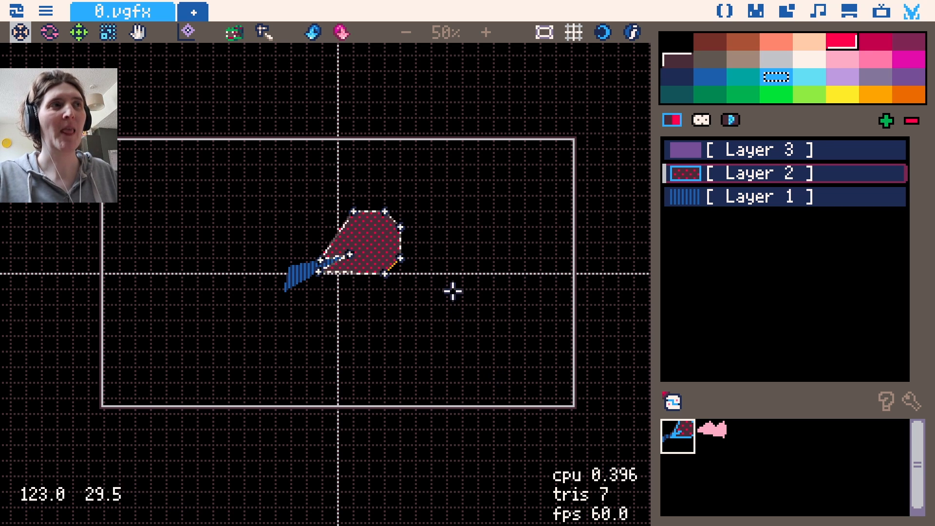
Scale the Layer 2 polygon up to about 1.5 times its size around its pivot.
key("s")
left_click_drag(442, 273, 484, 295)
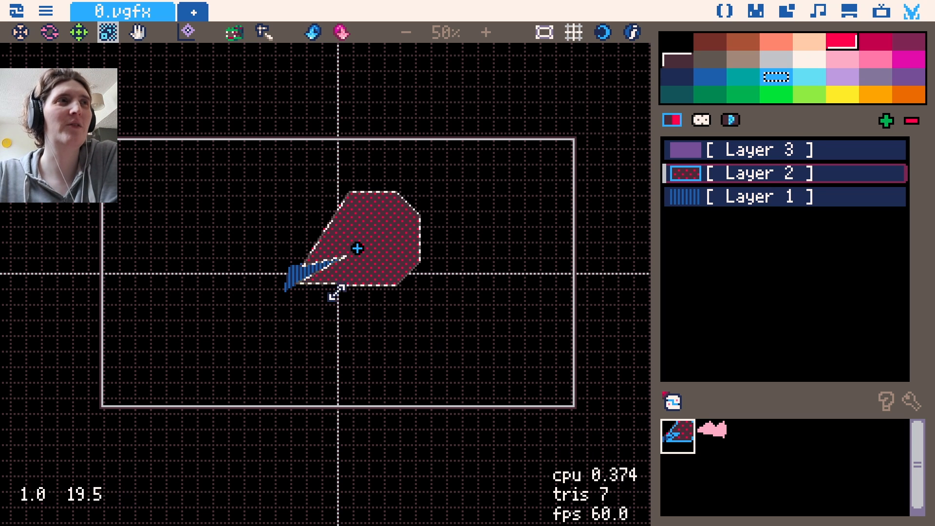
Hide the guide frame, grid and editing panels to preview the artwork alone, and restore all of them.
left_click(545, 34)
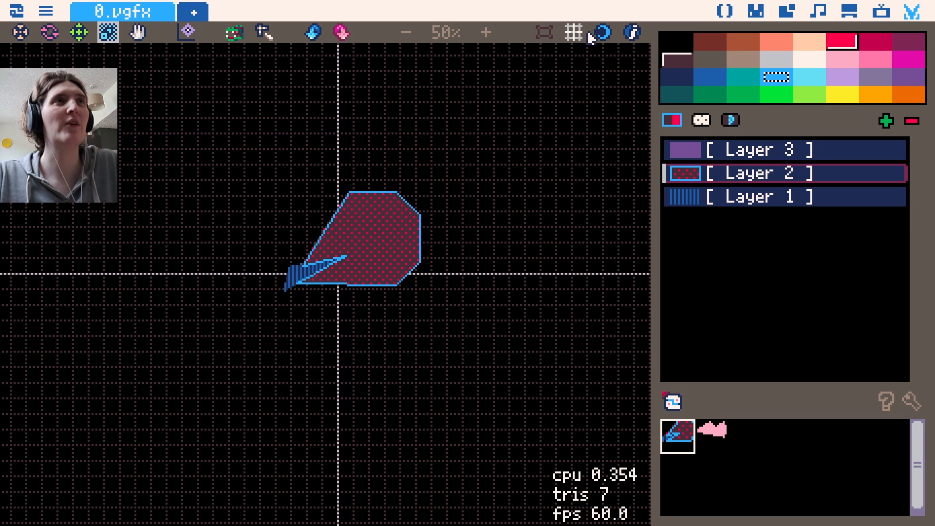
left_click(574, 32)
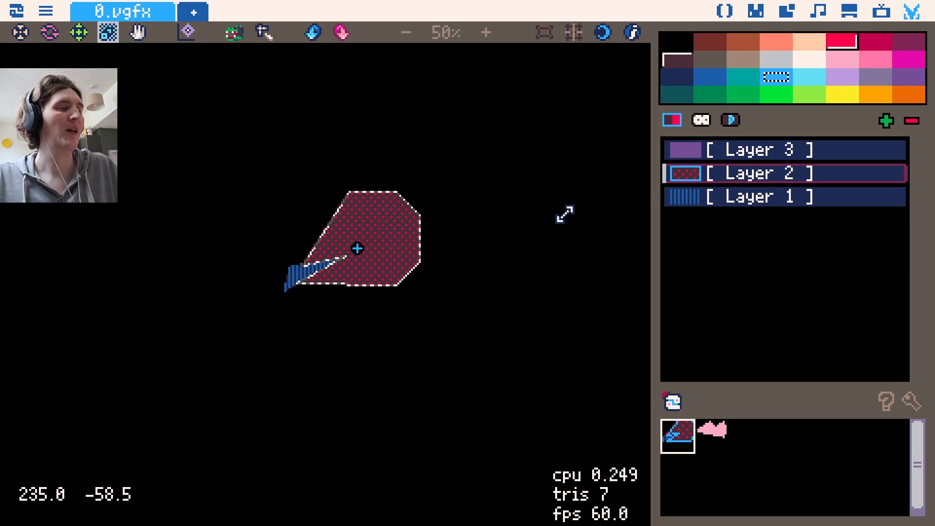
key("Tab")
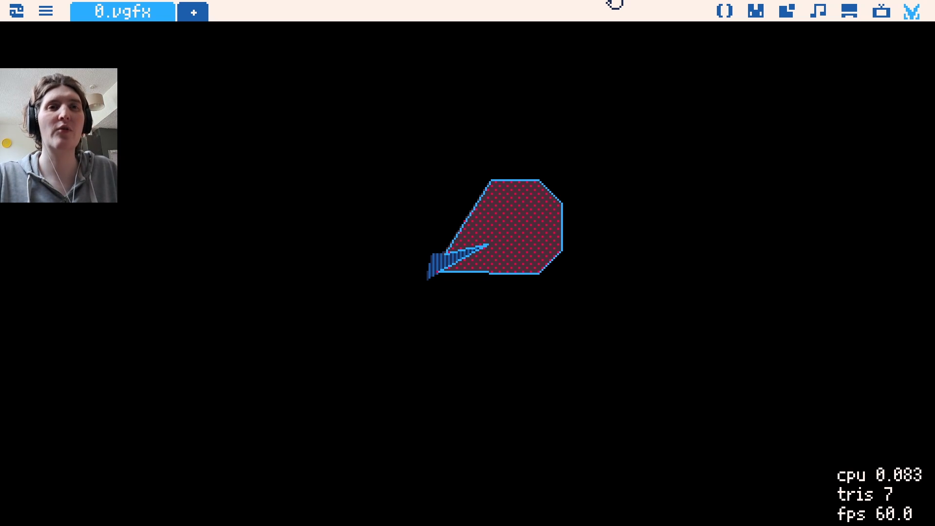
key("Tab")
left_click(573, 32)
left_click(545, 33)
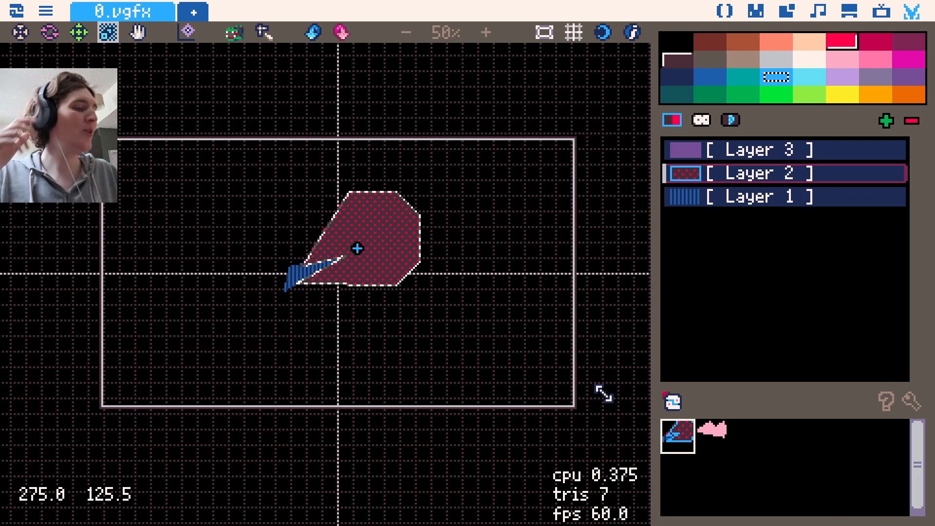
Hide and restore the editing panels once more, and move the side panel to the opposite side of the canvas.
key("Tab")
key("Tab")
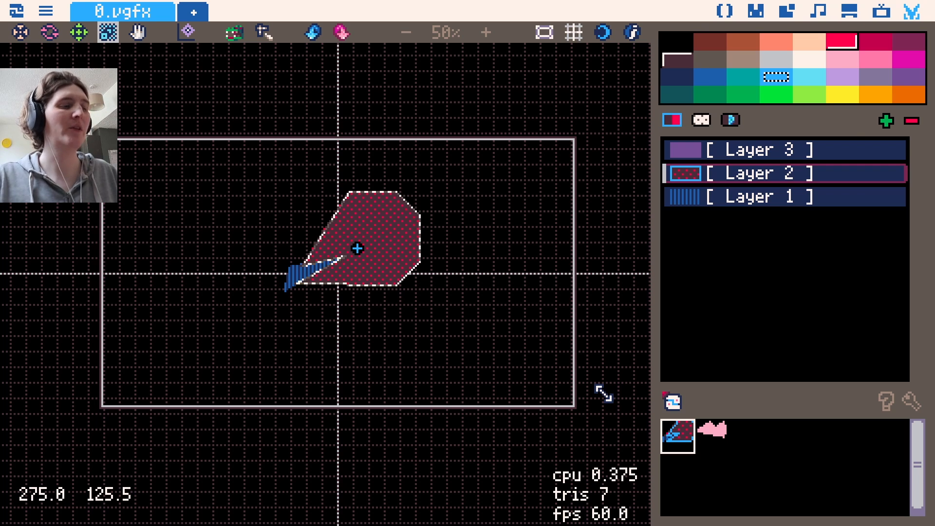
key("shift+Tab")
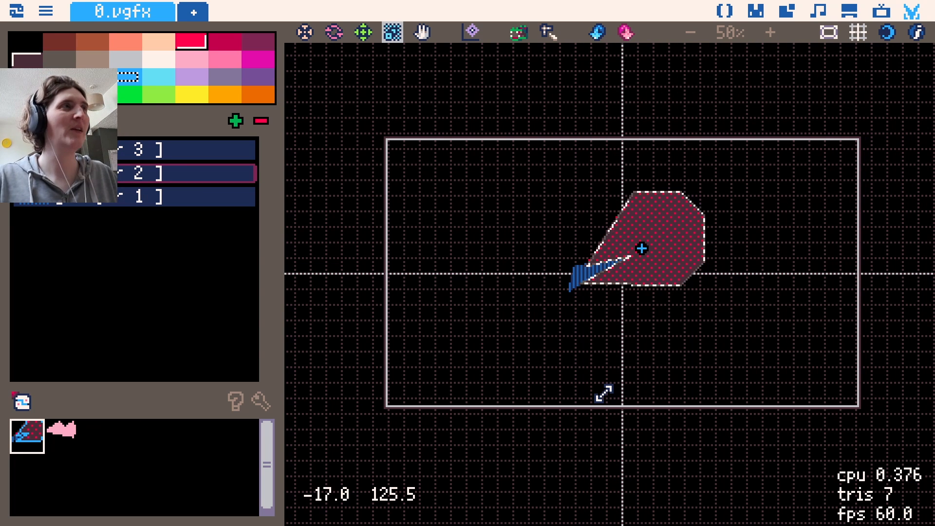
Move the side panel back to its original side of the canvas and switch to the desktop.
key("shift+Tab")
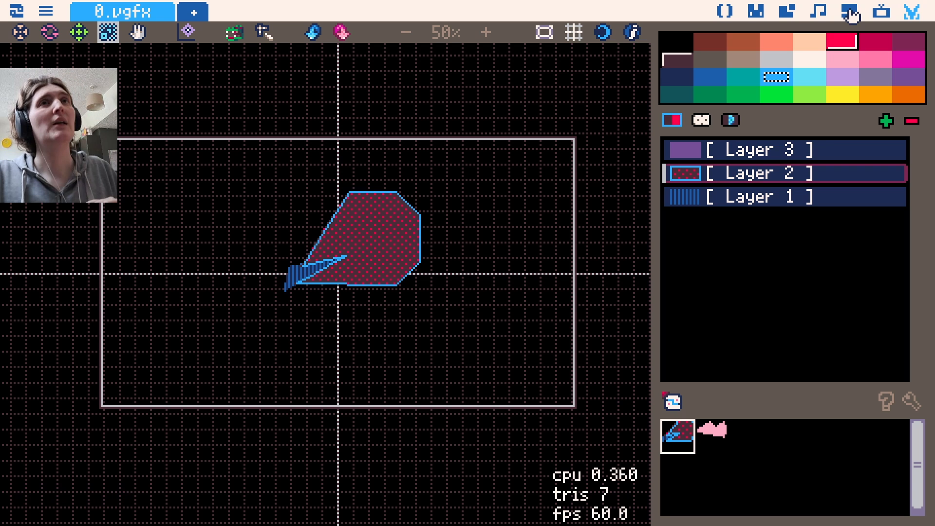
left_click(850, 47)
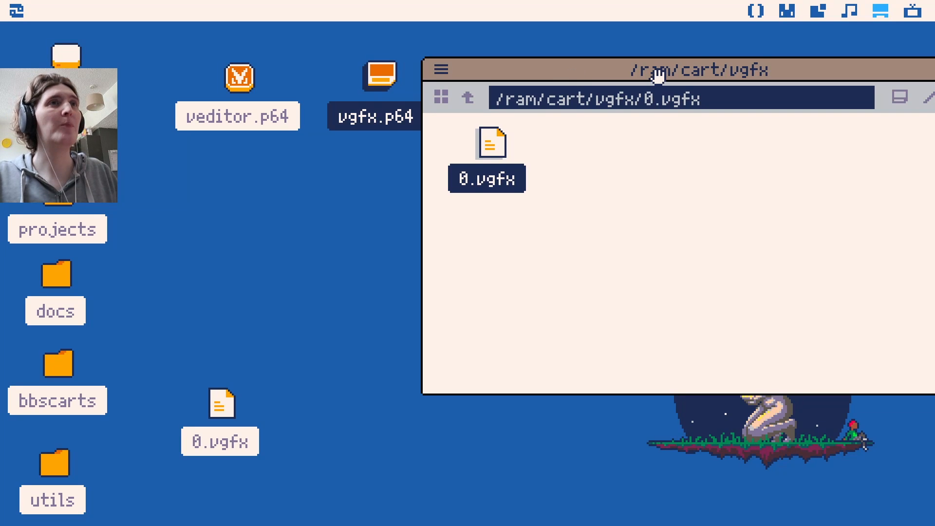
Replace 0.vgfx in /ram/cart/vgfx with the 0.vgfx from the desktop, and close the folder window.
left_click_drag(657, 75, 682, 88)
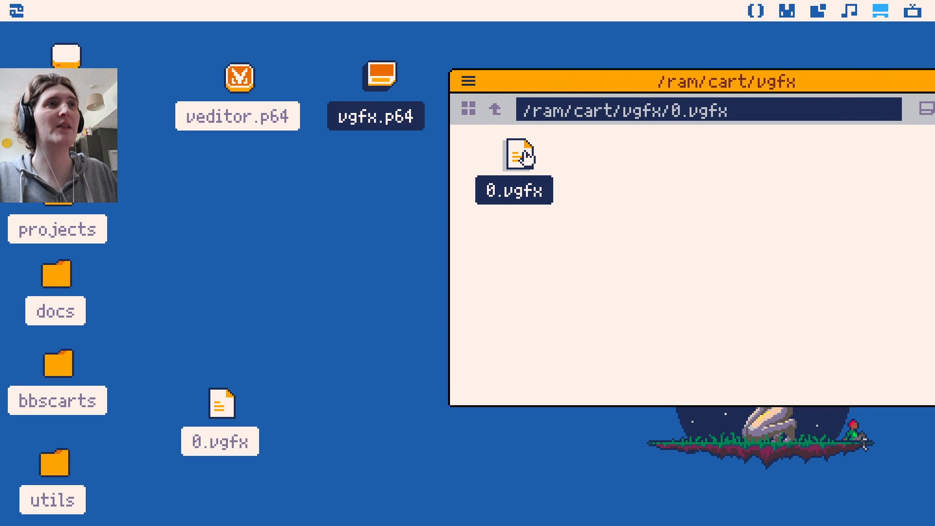
left_click(468, 81)
left_click(532, 222)
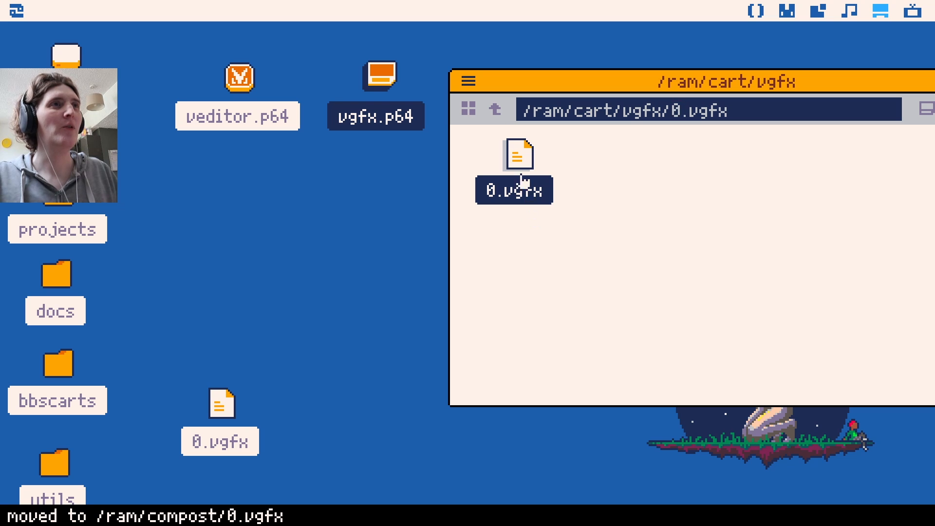
left_click(223, 422)
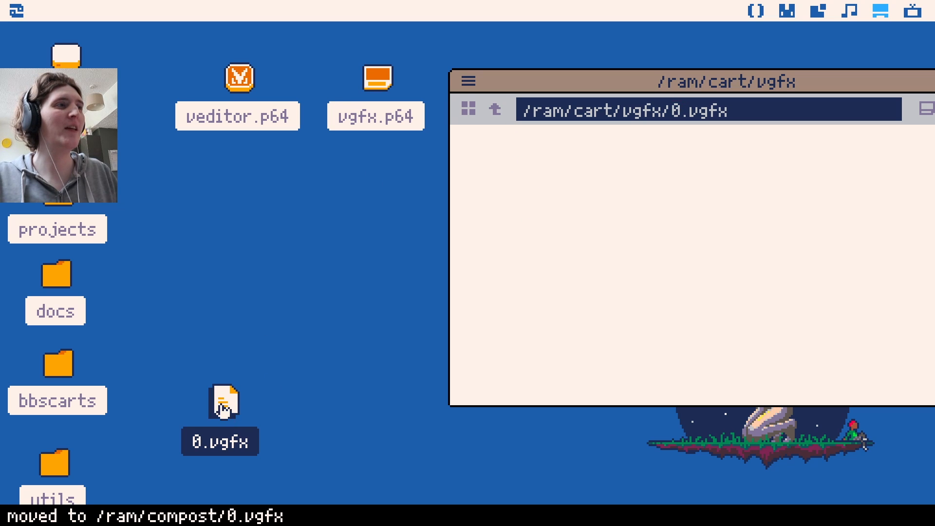
left_click_drag(221, 407, 586, 192)
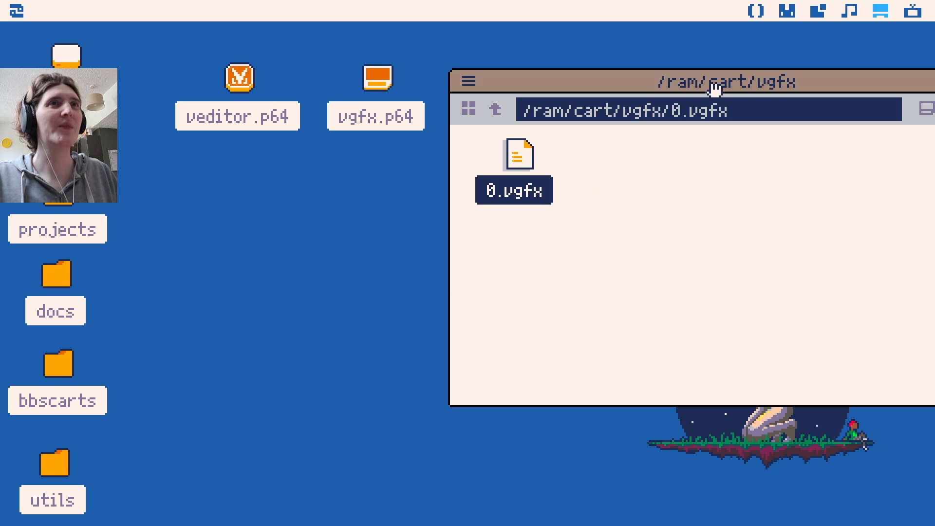
left_click_drag(714, 88, 626, 136)
left_click(808, 138)
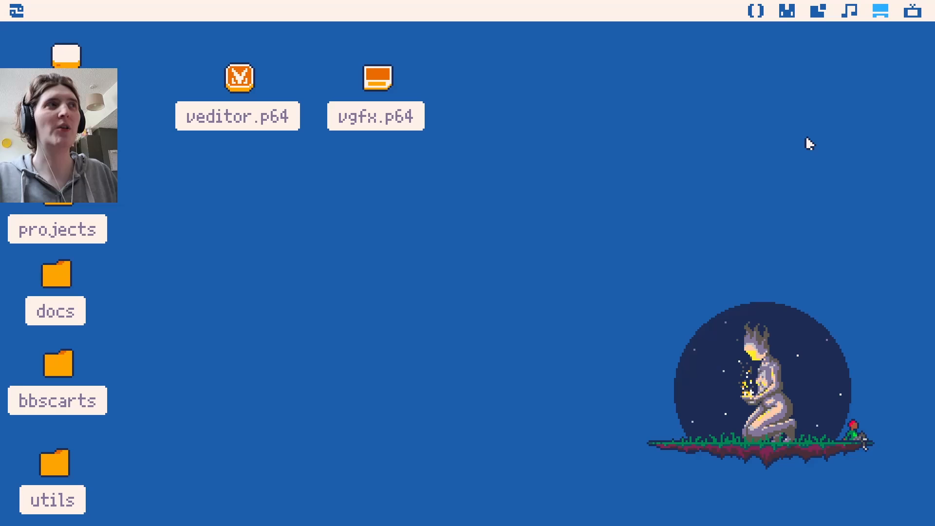
Open veditor.p64 from the desktop and view the parrot, space shuttle and dancer example sprites.
double_click(288, 105)
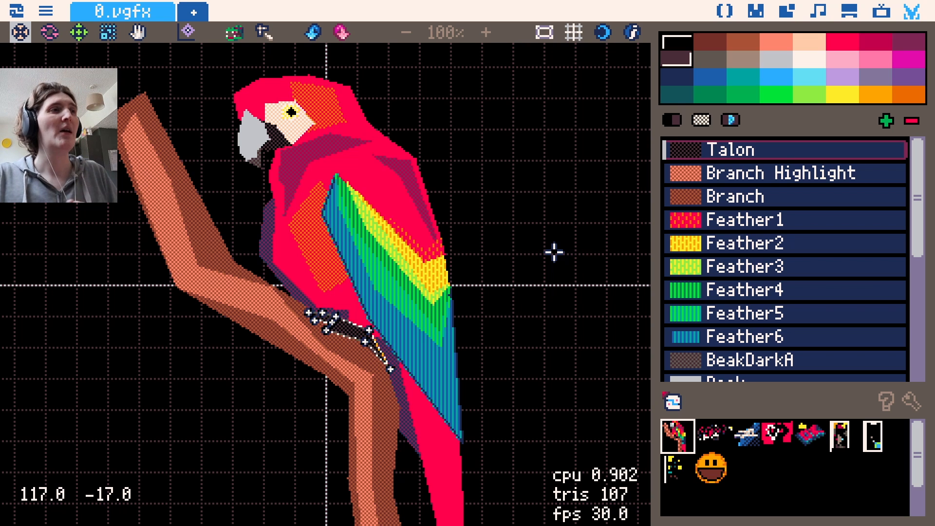
left_click(709, 432)
left_click(679, 435)
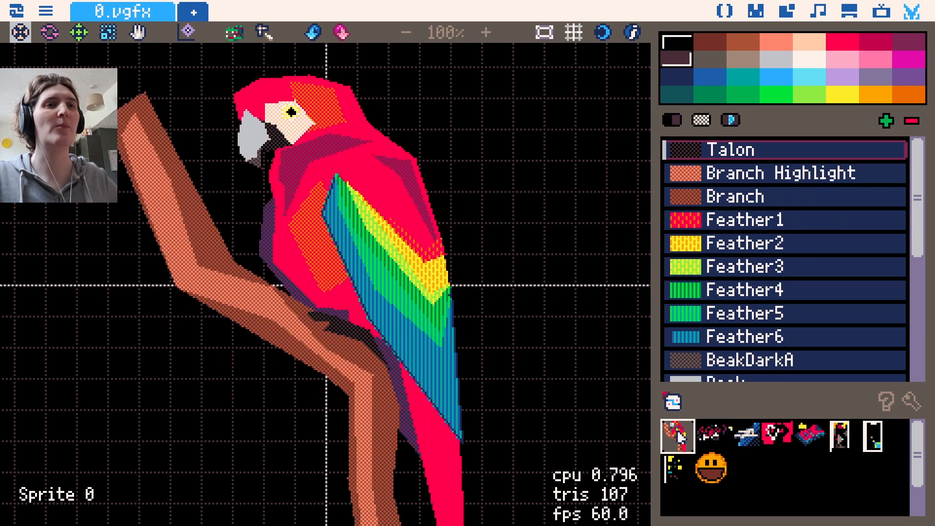
left_click(743, 434)
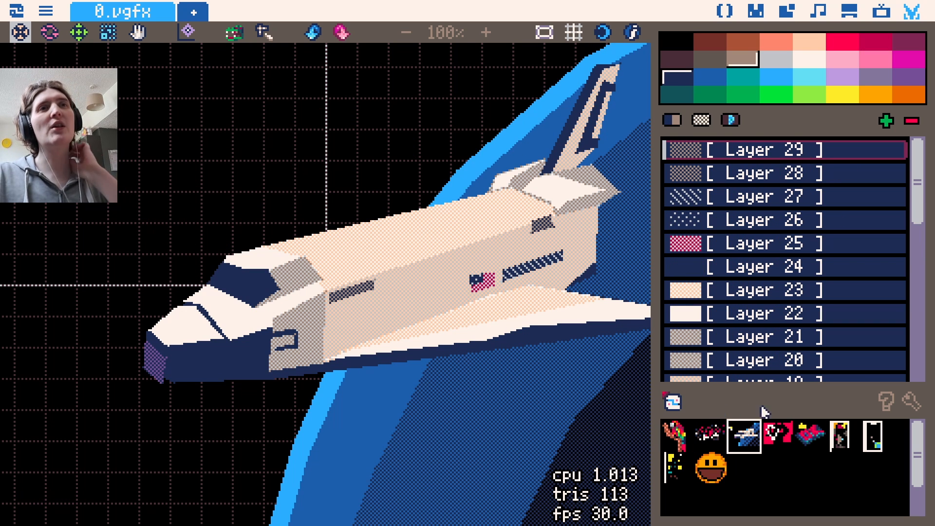
left_click(790, 436)
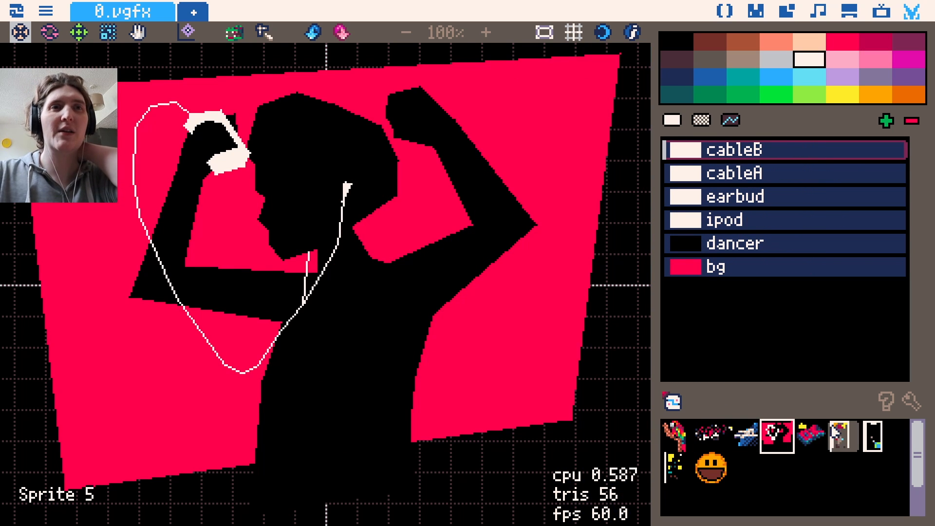
Look through the remaining example sprites, including The Tower, the figure sitting in bed and The Fool.
left_click(811, 435)
left_click(838, 433)
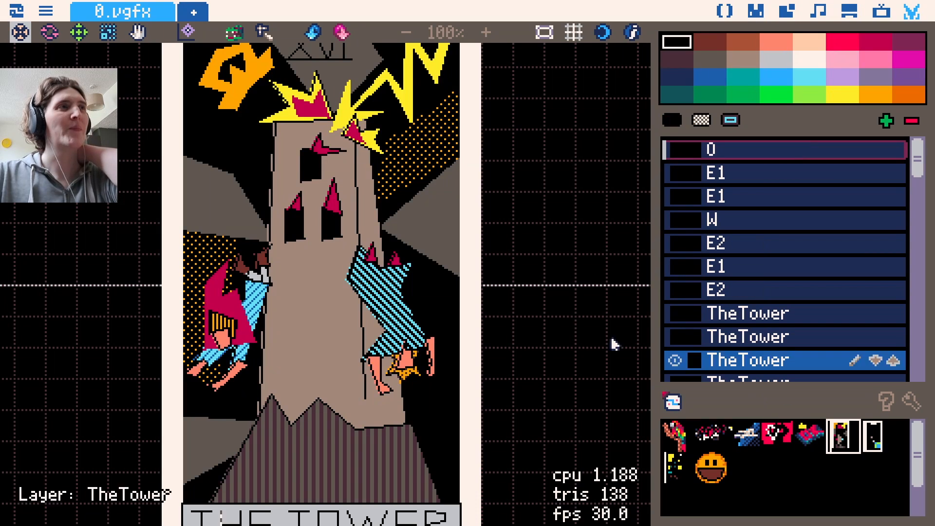
scroll(589, 337, "down", 3)
scroll(545, 341, "up", 3)
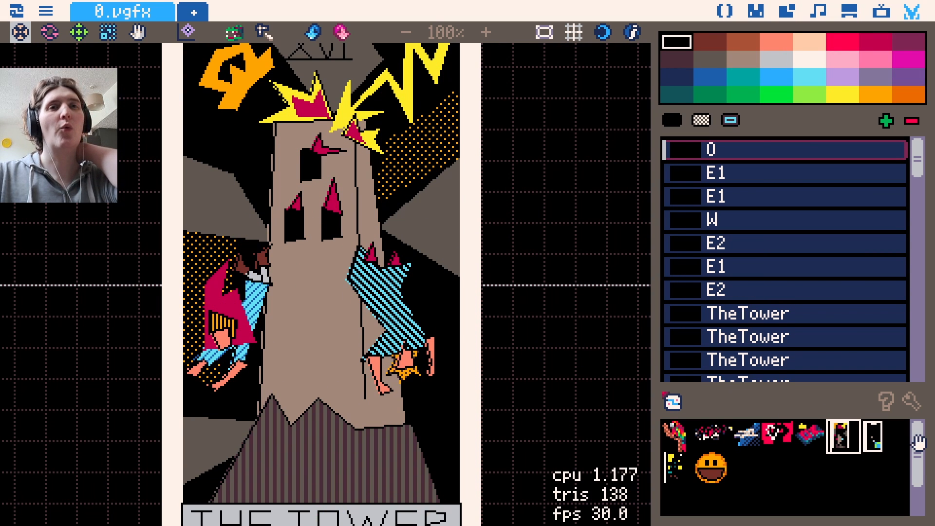
left_click(873, 436)
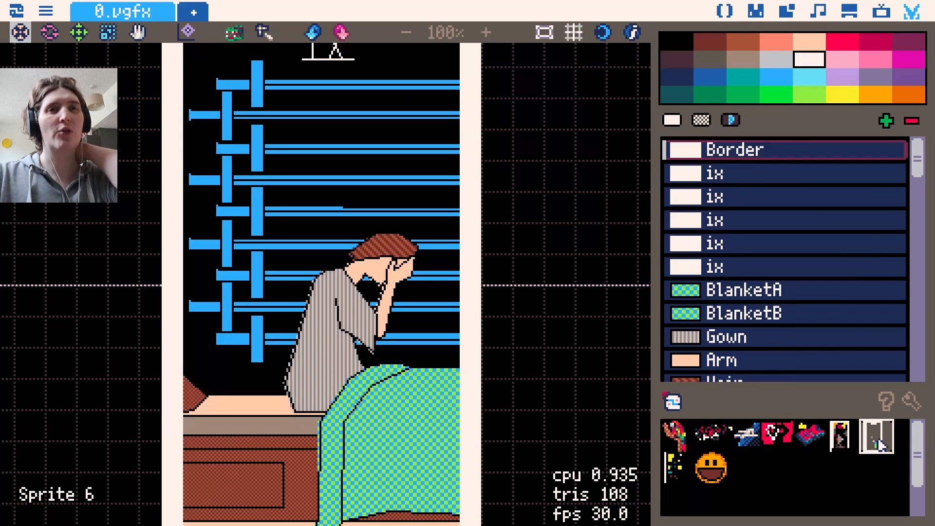
left_click(681, 479)
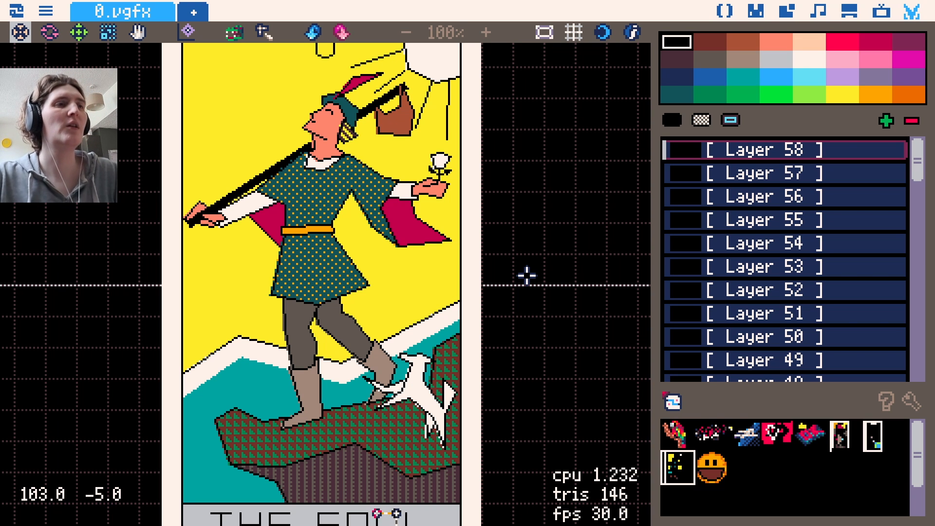
Hide the editing panels, centre the artwork, and step through the sprites to the isometric "OK" lettering.
key("Tab")
mouse_move(332, 310)
left_mouse_down()
mouse_move(361, 334)
mouse_move(336, 329)
mouse_move(337, 308)
left_mouse_up()
key("equal")
key("equal")
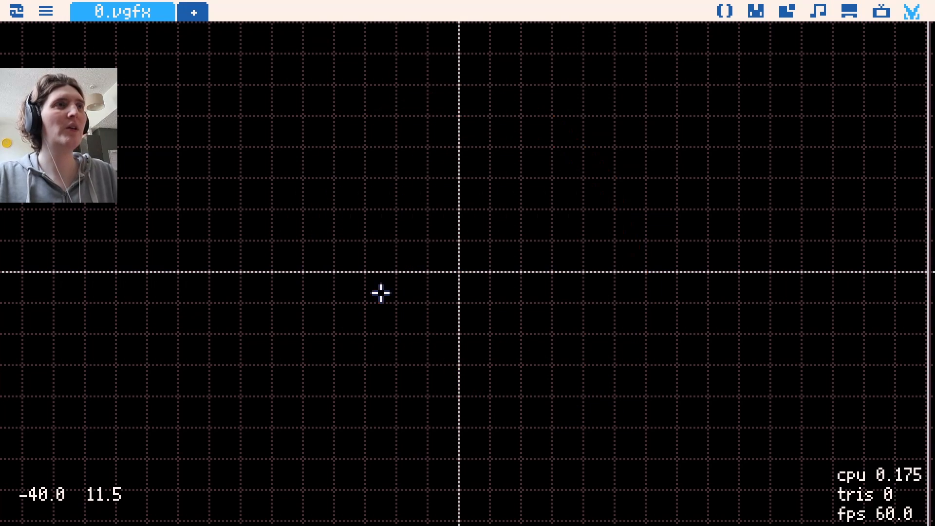
key("minus")
key("minus")
key("minus")
key("minus")
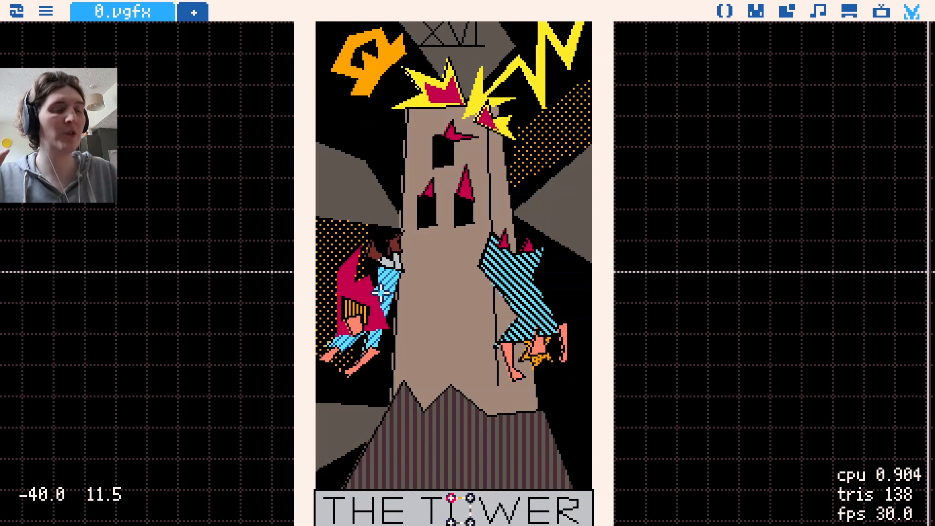
key("minus")
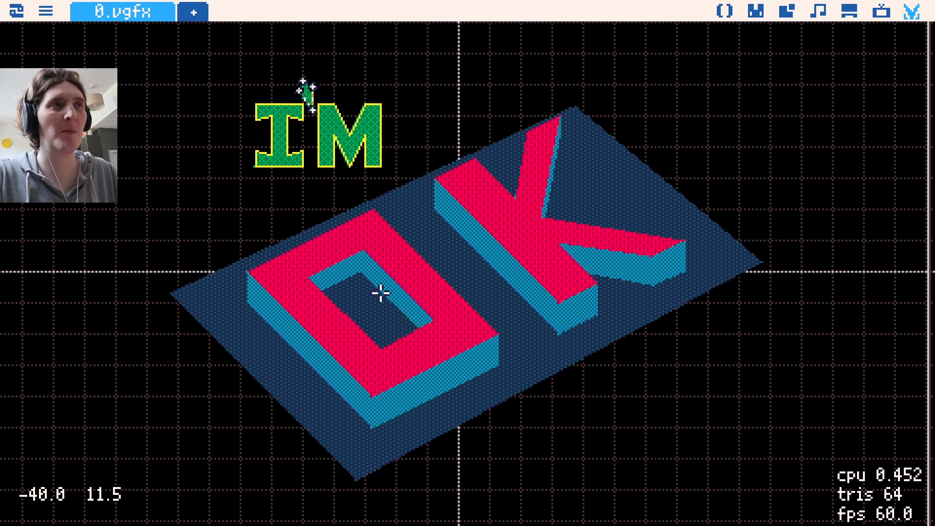
Step through the tarot card sprites and end on the parrot with the grid hidden.
key("equal")
key("equal")
key("equal")
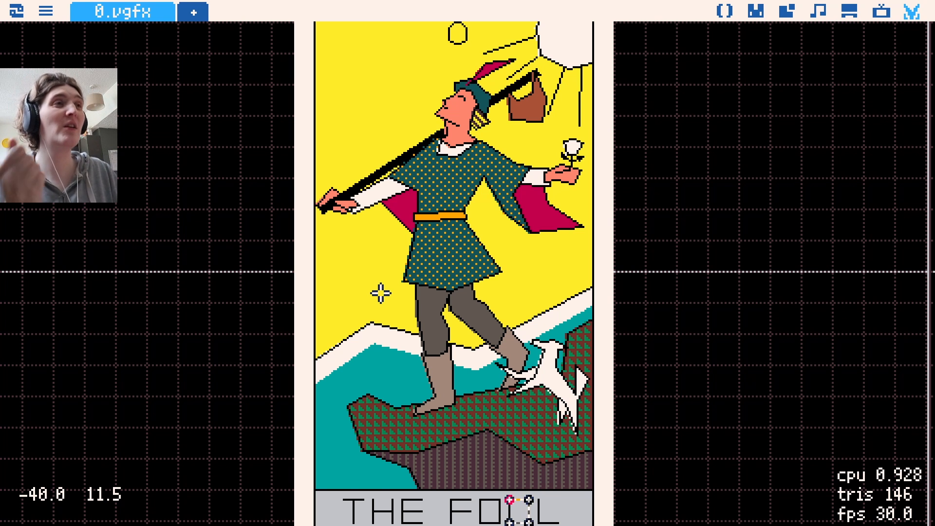
key("equal")
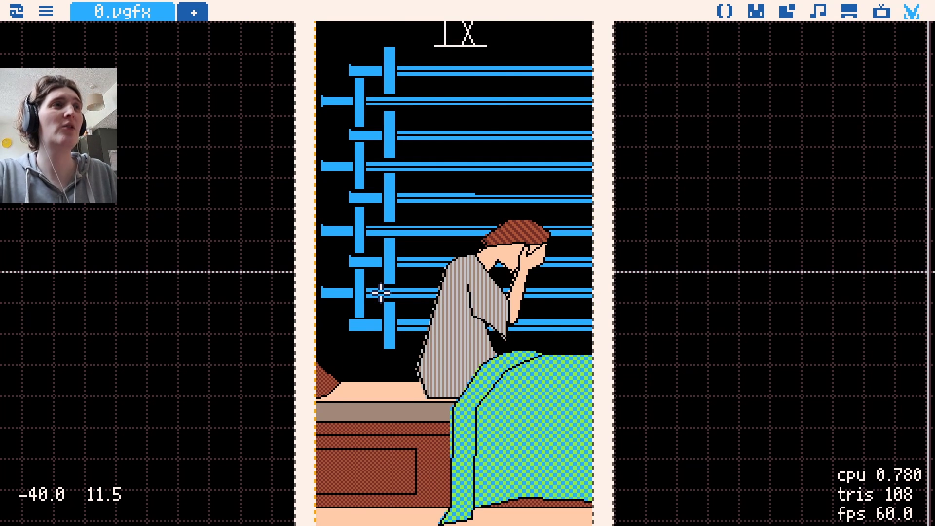
key("equal")
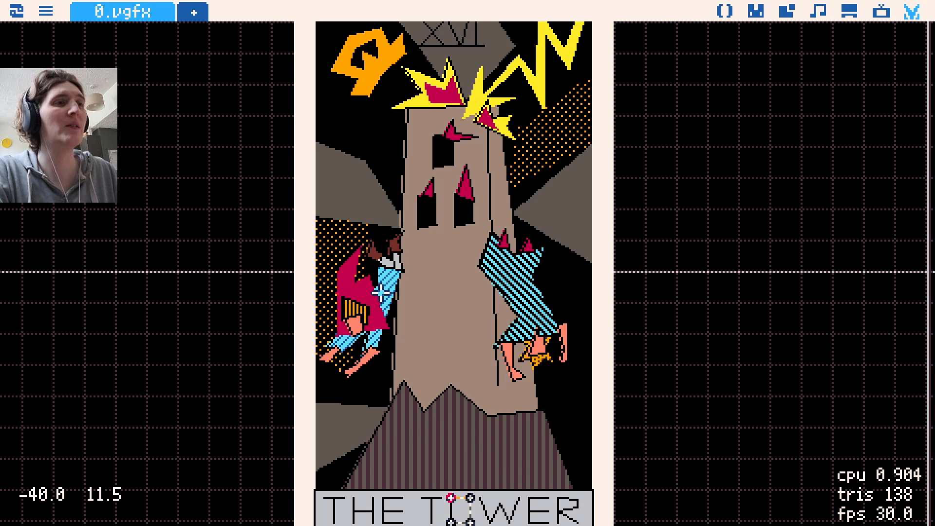
key("equal")
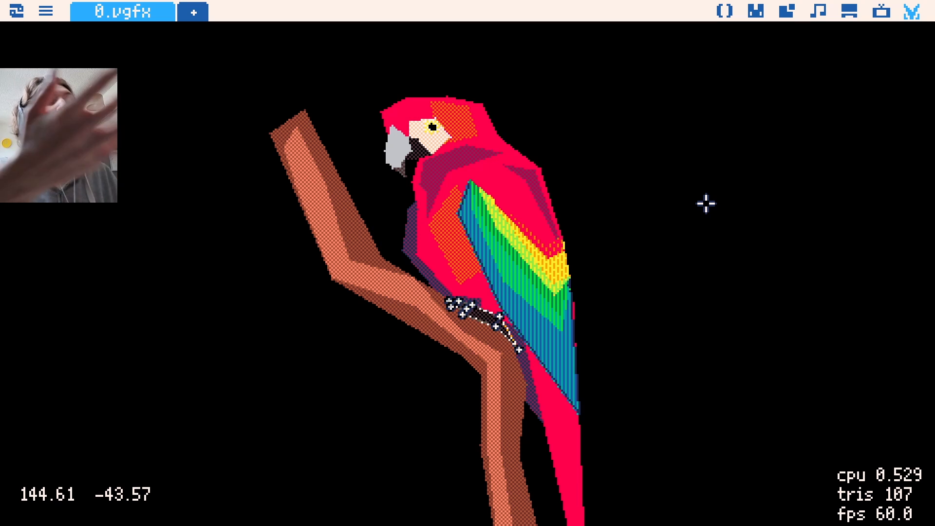
Leave the editor for the terminal and run the reboot command.
key("Escape")
type("r")
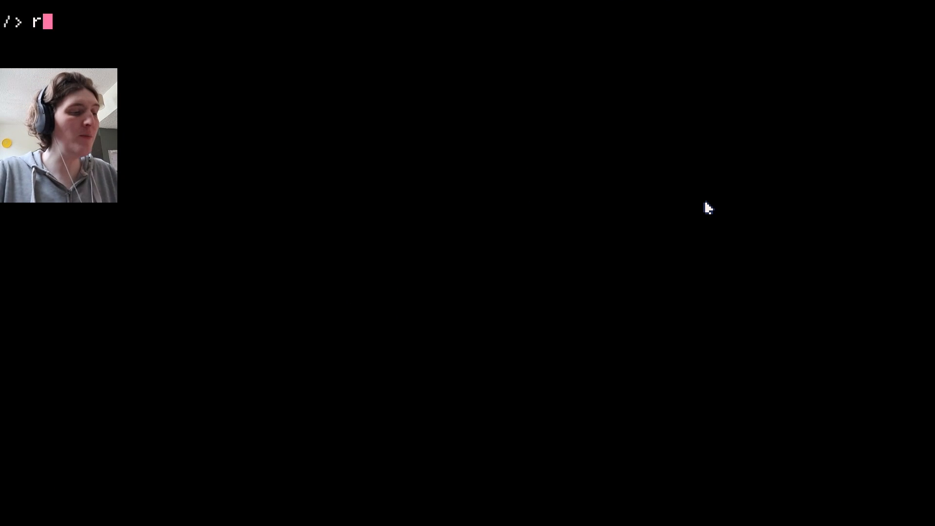
type("eboot")
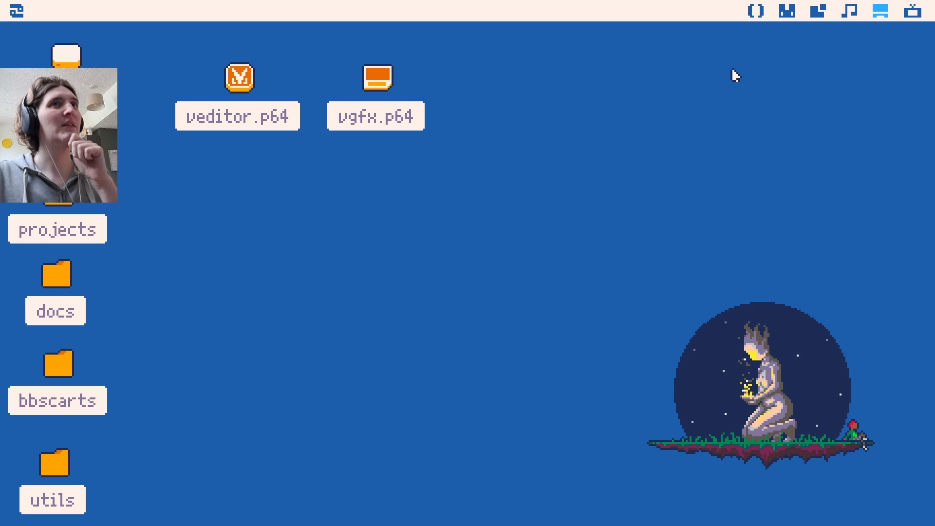
Open veditor.p64 from the desktop and delete both layers of its default sprite.
double_click(246, 77)
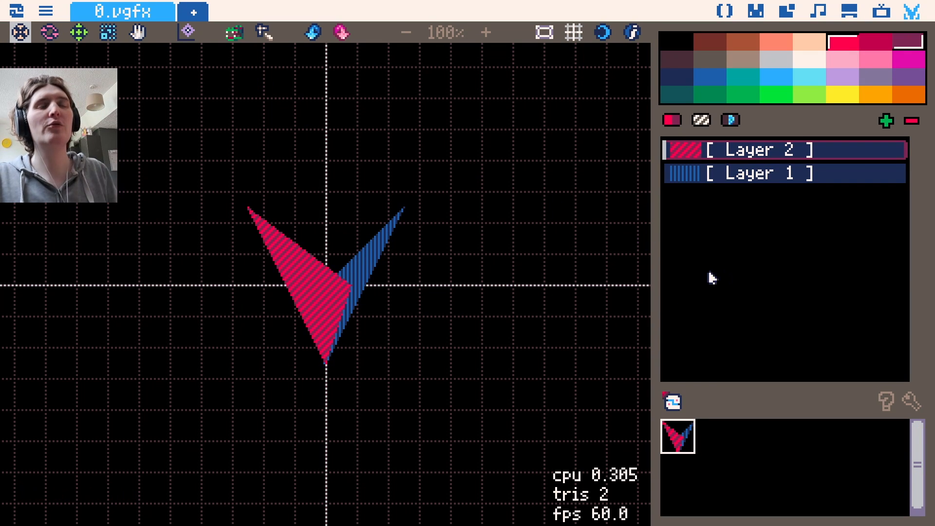
key("ctrl+a")
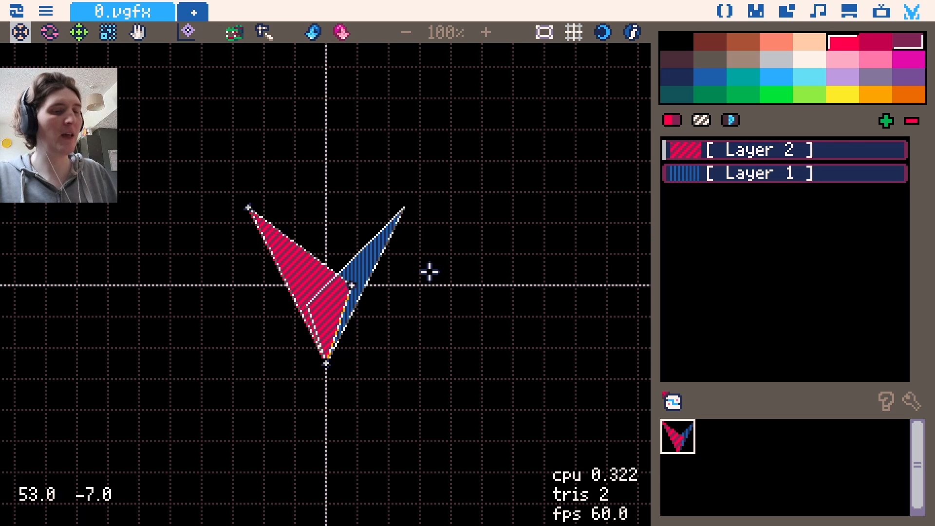
key("Delete")
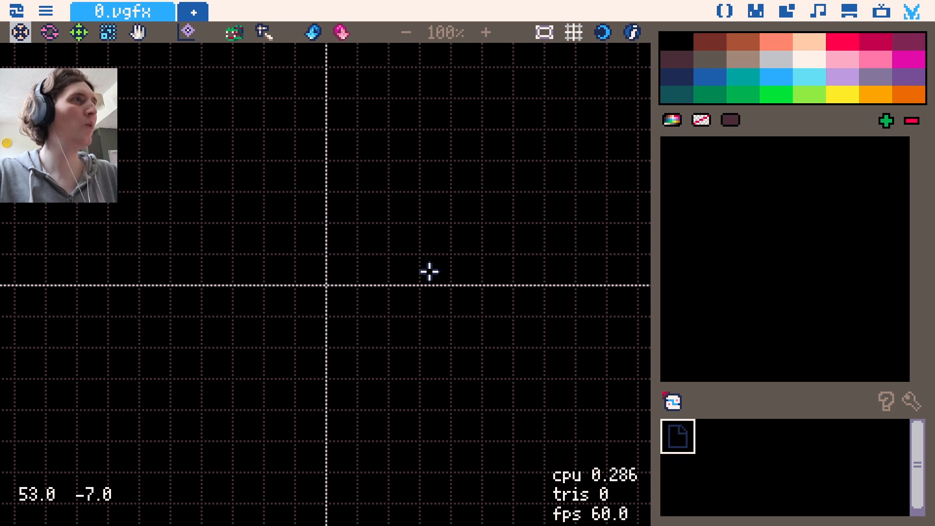
Add a teal layer and draw a four-sided head shape above the origin, wider along its upper edge.
left_click(885, 120)
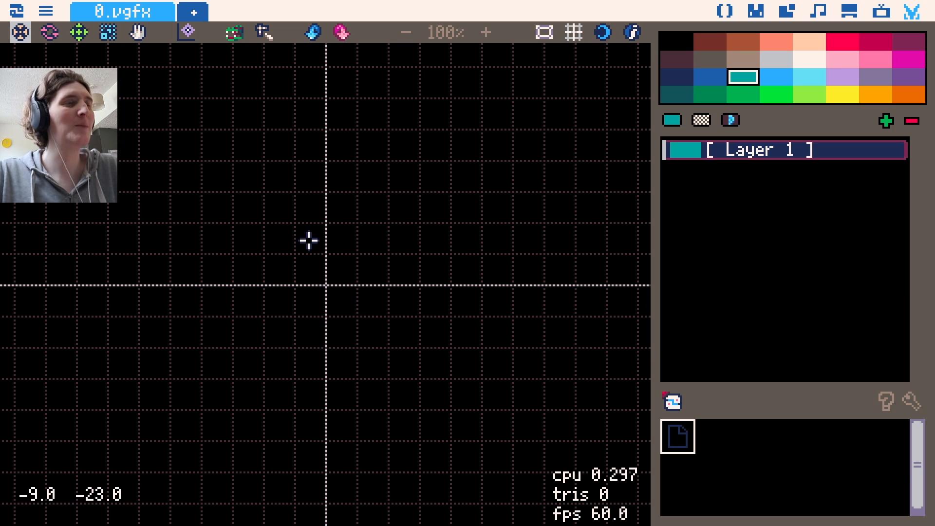
left_click(303, 215)
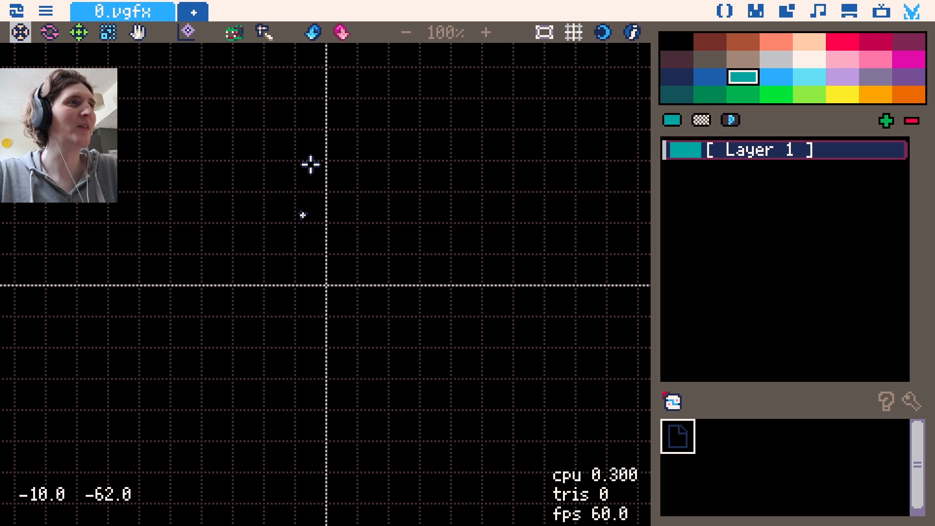
left_click(303, 151)
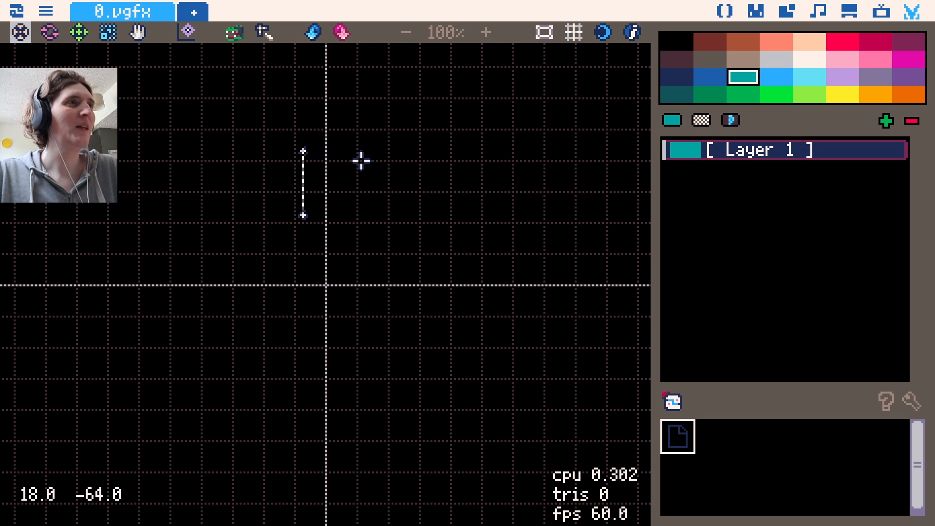
left_click(375, 161)
left_click(359, 210)
left_click_drag(359, 211, 367, 236)
mouse_move(304, 215)
left_mouse_down()
mouse_move(318, 222)
mouse_move(306, 232)
left_mouse_up()
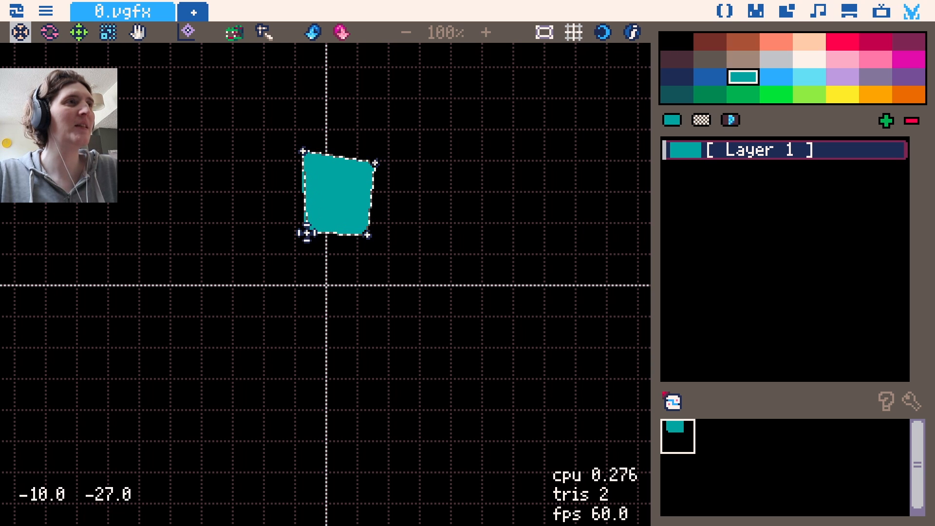
left_click_drag(376, 159, 381, 149)
Add Layer 2 in blue, set it to the open line type, and draw a four-point smile on the head at 500% zoom.
left_click(886, 120)
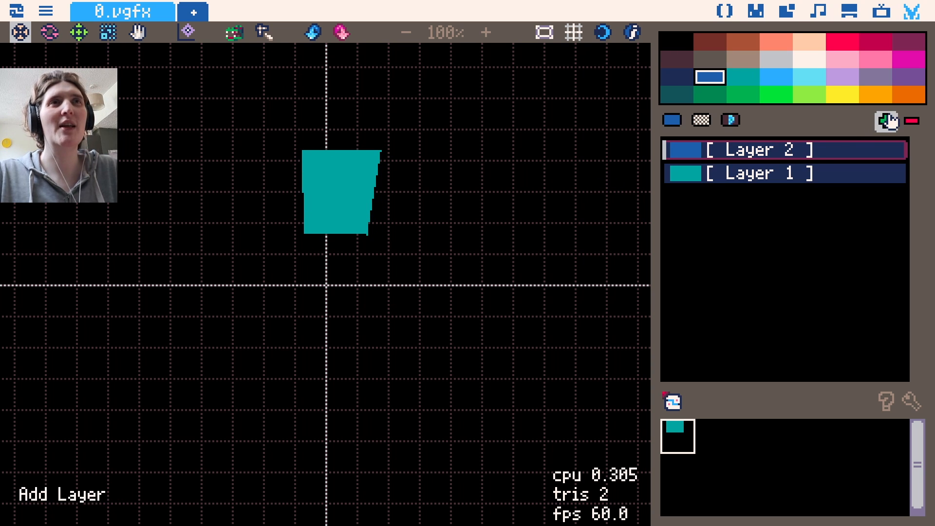
scroll(333, 185, "up", 4)
left_click(835, 77)
left_click(236, 271)
left_click(252, 310)
left_click(384, 325)
left_click(457, 286)
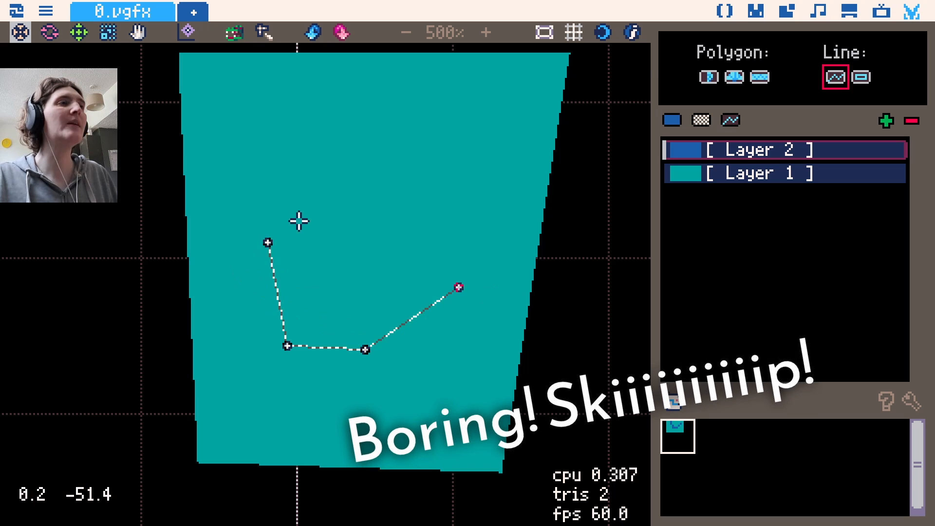
Add Layer 3 and Layer 4 as polygon layers and draw a four-sided eye on each, above the smile.
left_click(886, 120)
left_click(708, 77)
left_click(282, 146)
left_click(326, 222)
left_click(886, 120)
left_click(398, 153)
left_click(417, 225)
Recolour both eyes light blue, the smile dark purple-grey and the head brown, and select all four layers at 200% zoom.
left_click(672, 120)
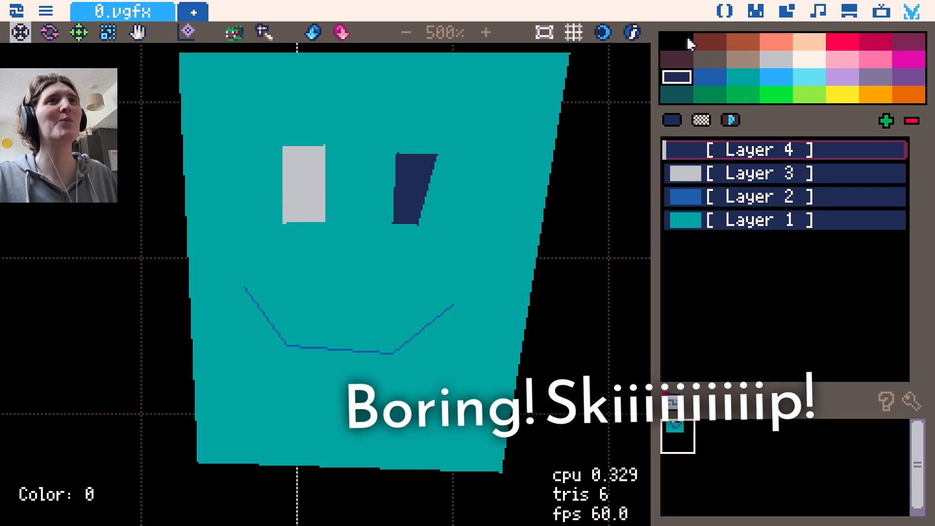
left_click(776, 80)
left_click(779, 173)
left_click(776, 79)
left_click(779, 220)
left_click(742, 42)
scroll(333, 244, "down", 3)
key("ctrl+a")
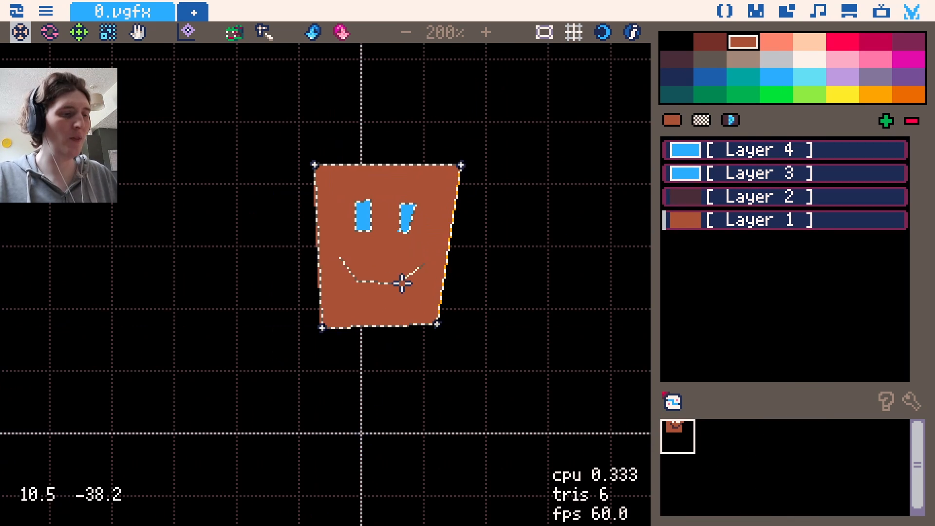
Pull the head shape's two right-hand corners slightly inward to narrow the head.
scroll(463, 282, "up", 3)
scroll(463, 282, "down", 4)
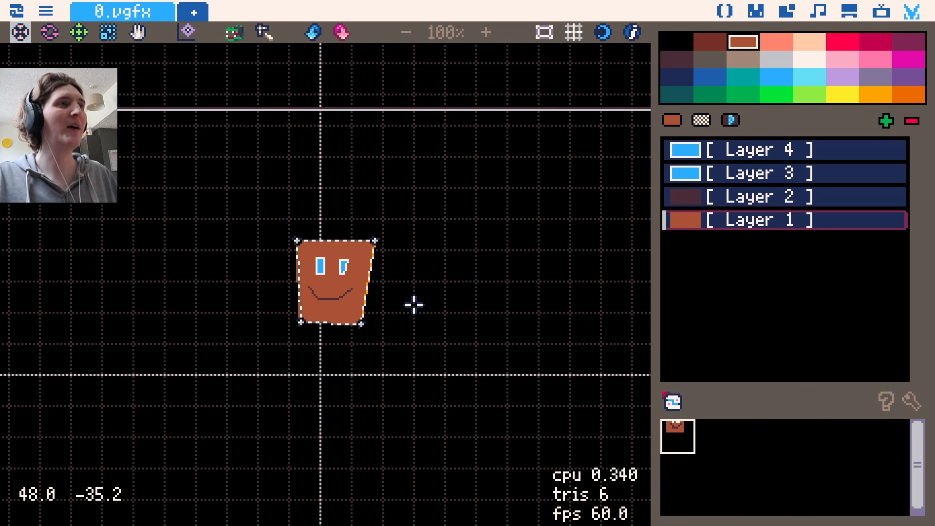
scroll(413, 305, "up", 1)
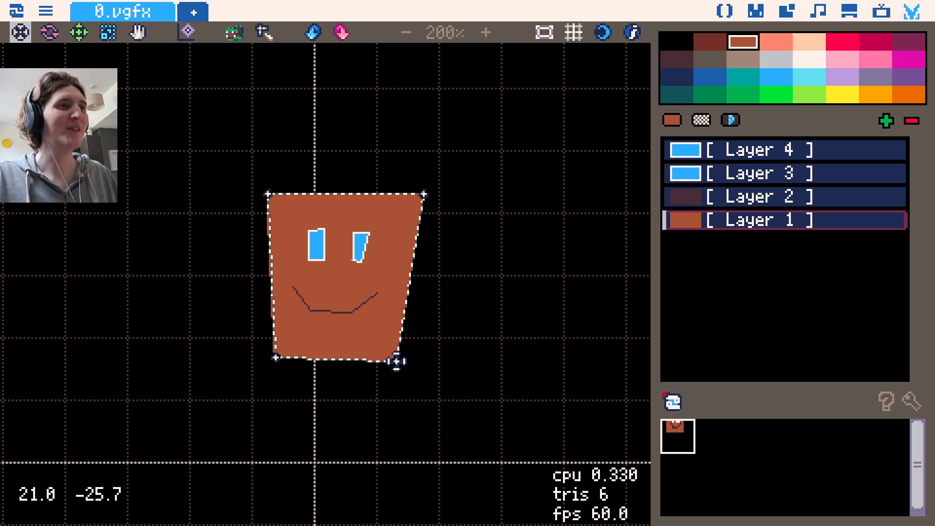
left_click_drag(394, 361, 390, 355)
left_click_drag(424, 194, 413, 193)
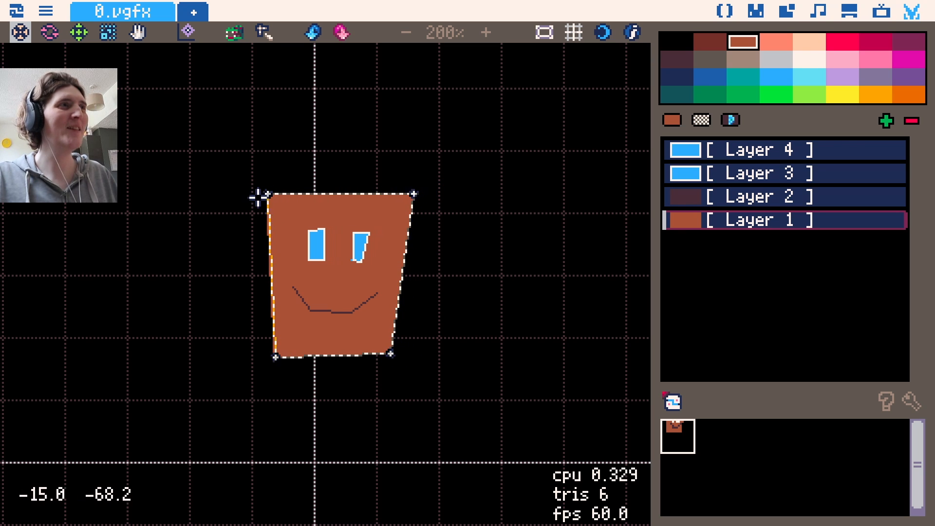
left_click_drag(412, 330, 459, 302)
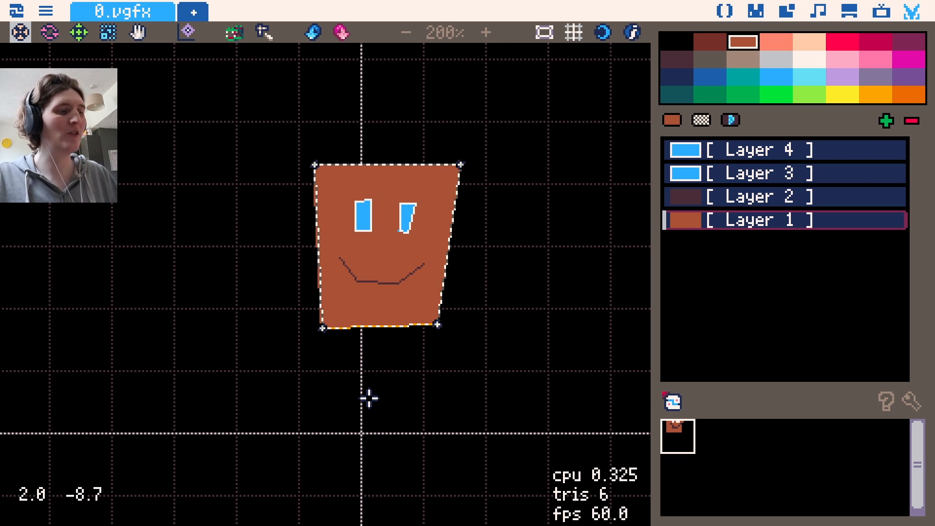
Move all four layers down together so the face sits just above the origin, and save the cartridge.
key("ctrl+a")
key("m")
mouse_move(420, 268)
left_mouse_down()
mouse_move(384, 352)
mouse_move(394, 390)
mouse_move(386, 424)
mouse_move(395, 331)
mouse_move(390, 353)
mouse_move(394, 342)
left_mouse_up()
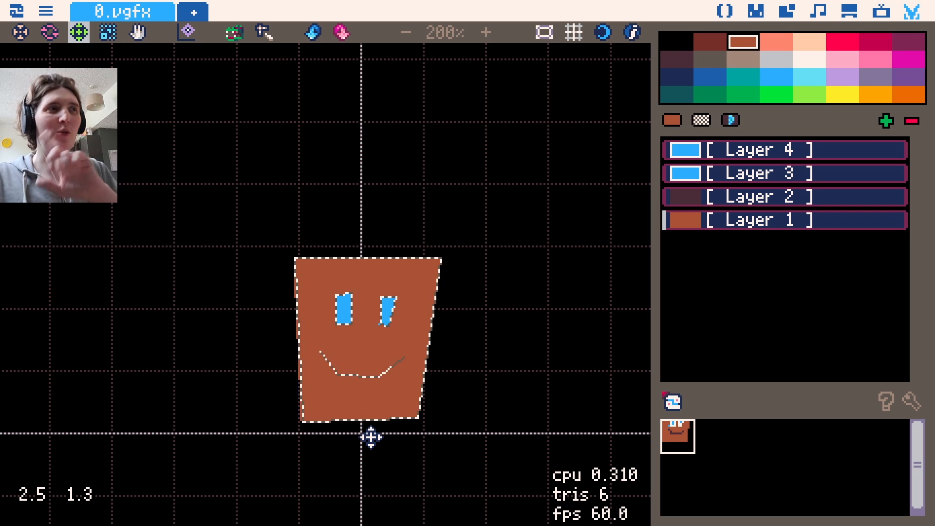
left_click_drag(482, 358, 485, 299)
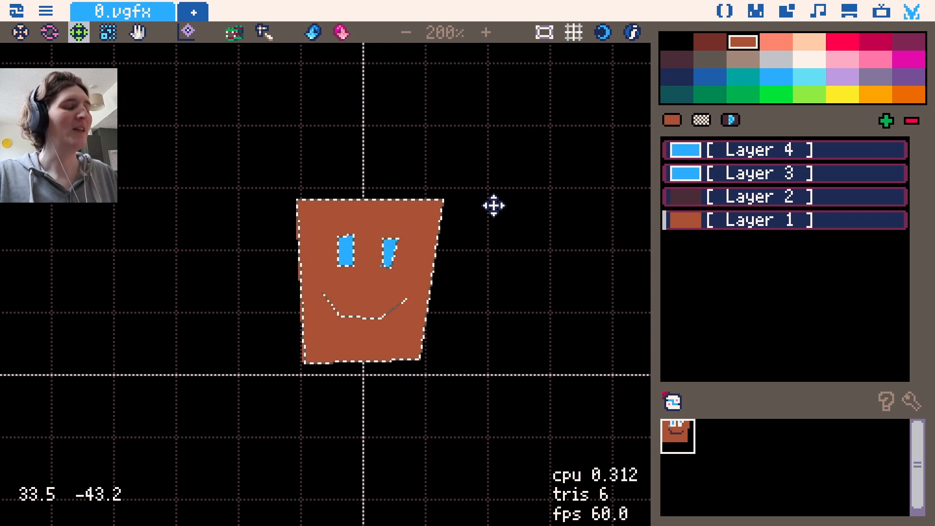
key("ctrl+s")
left_click(502, 218)
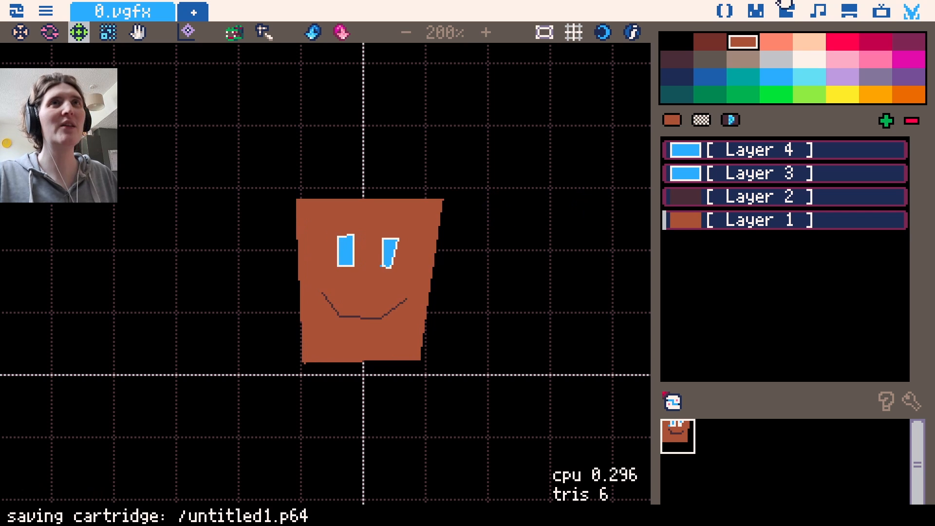
Switch to the desktop, locate 0.vgfx in /ram/cart/vgfx, and go back up to /ram/cart.
left_click(850, 11)
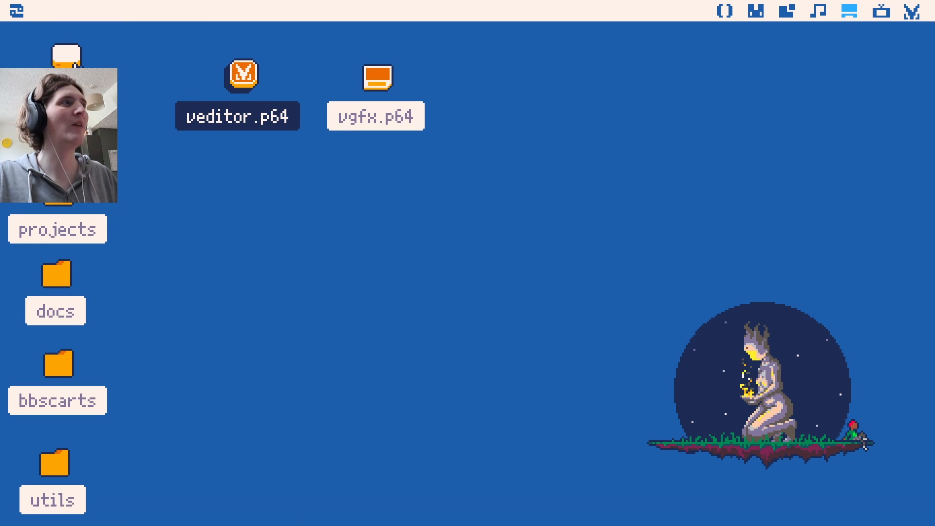
double_click(66, 56)
double_click(291, 246)
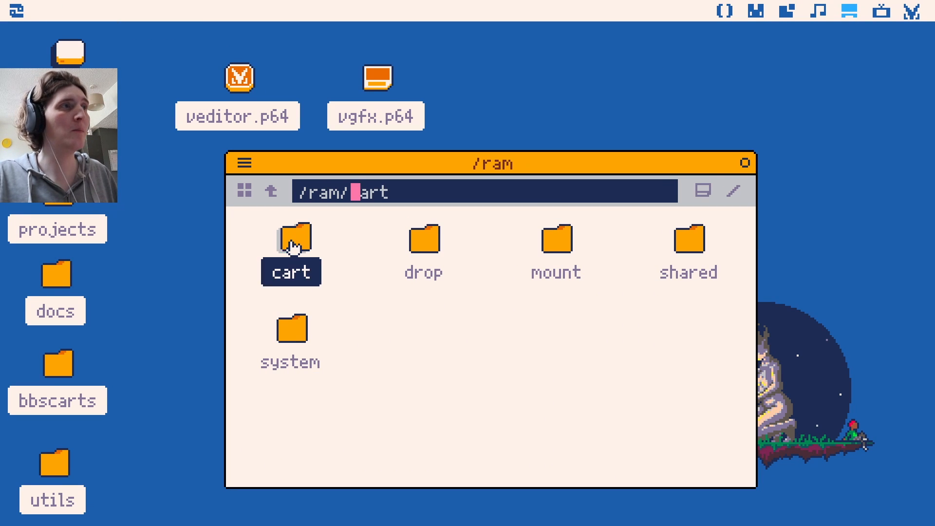
double_click(681, 239)
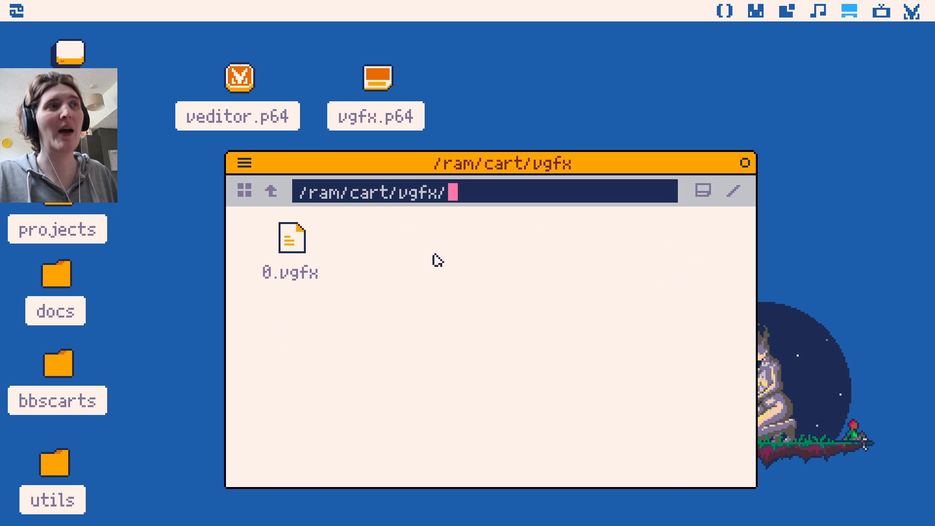
left_click(292, 243)
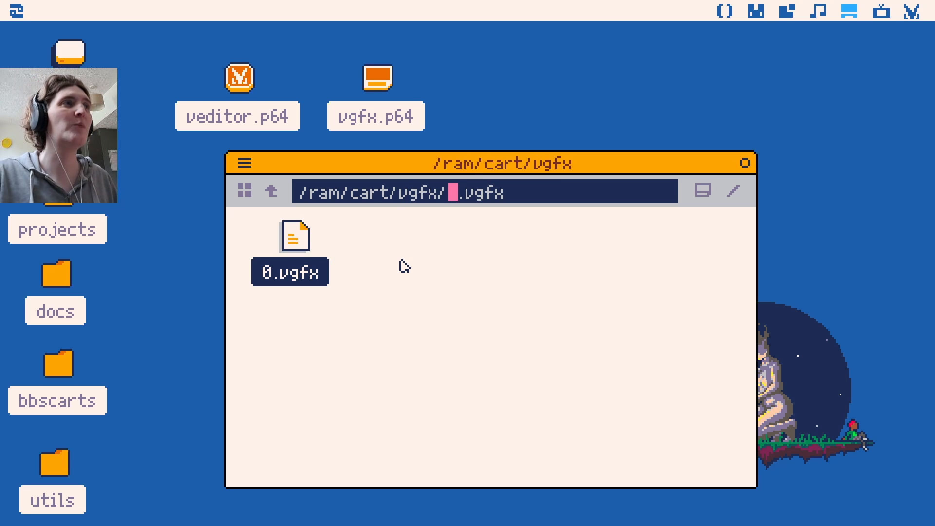
left_click(271, 190)
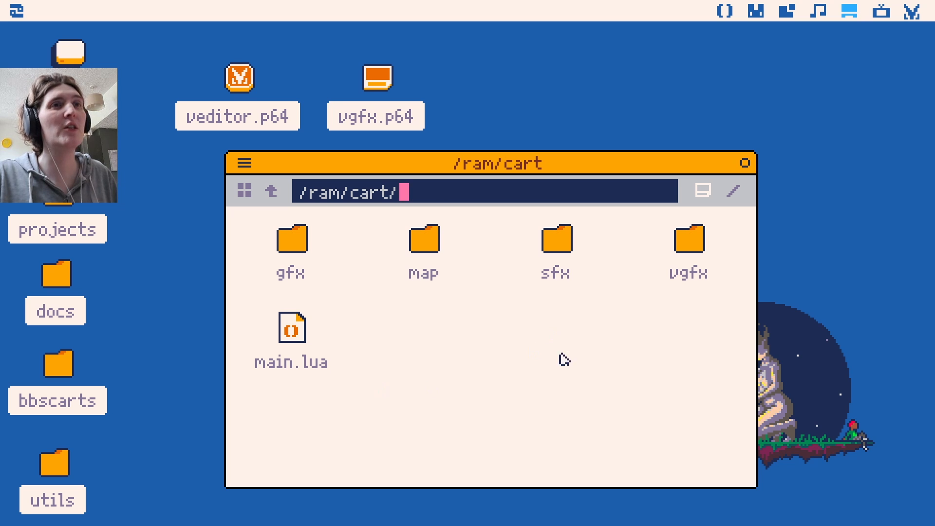
Switch back to Veditor and add the vgfx.lua library to RAM.
left_click(913, 12)
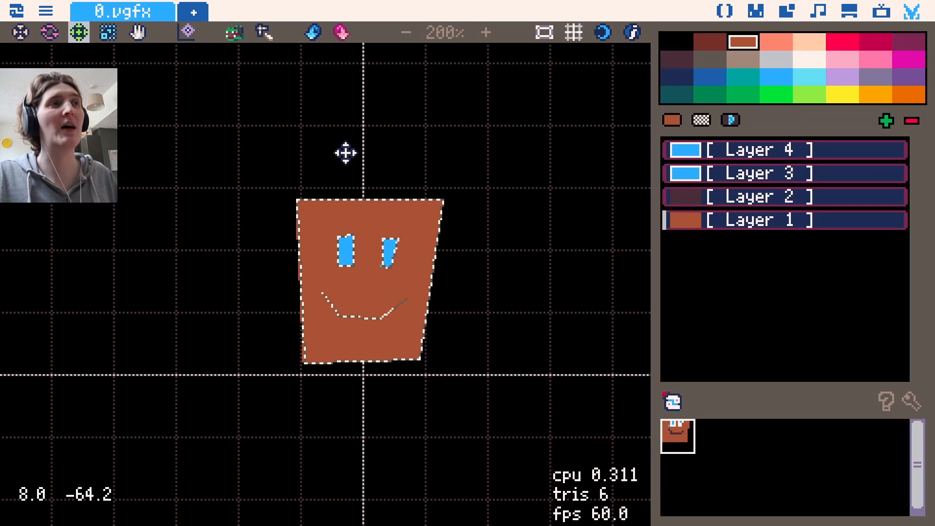
left_click(49, 13)
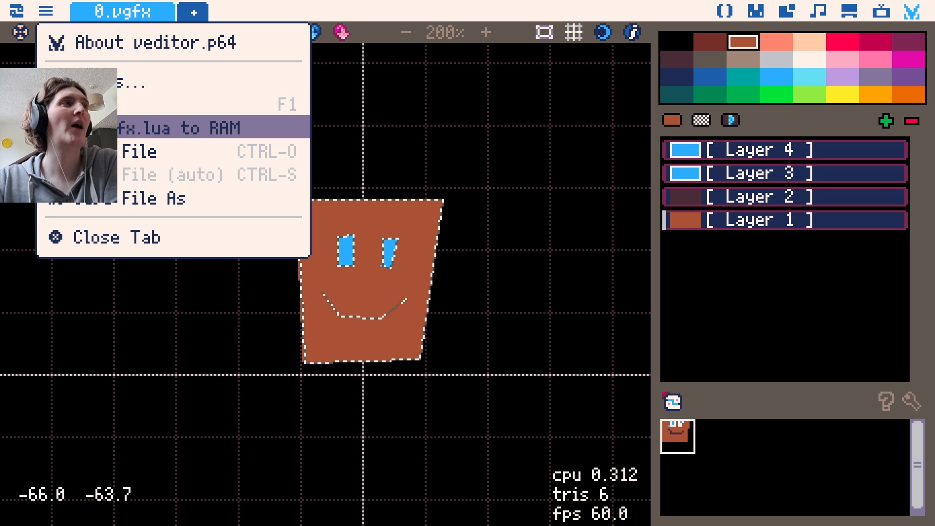
left_click(156, 134)
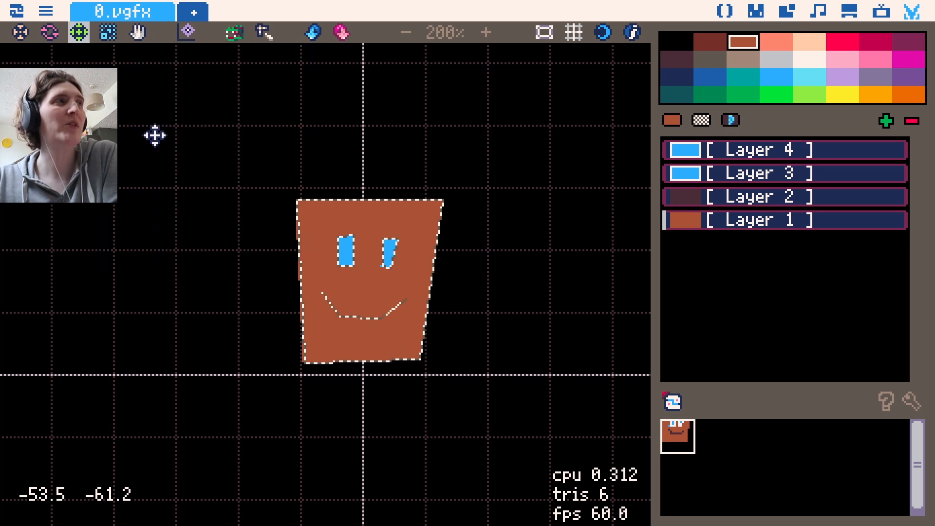
Open vgfx.lua from /ram/cart in the code editor and read through its usage notes, to-do list and change log.
left_click(847, 16)
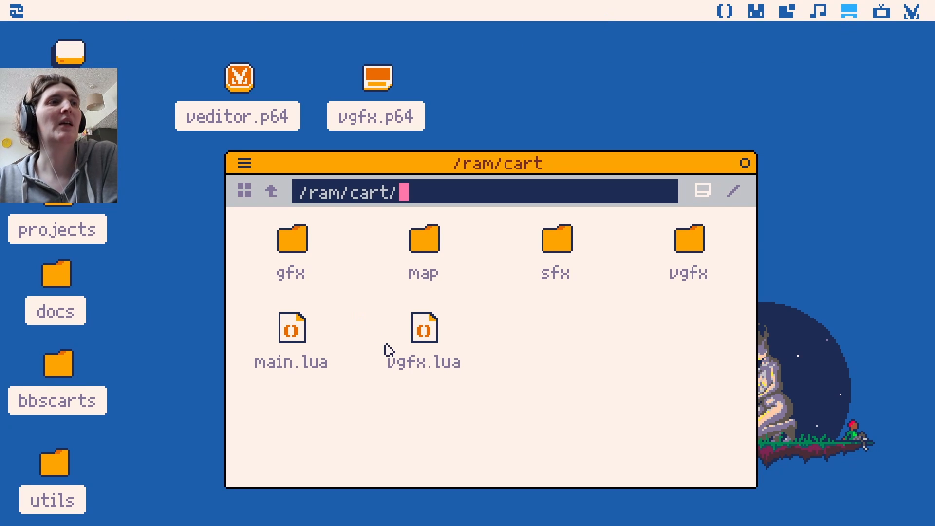
left_click(432, 326)
left_click(539, 355)
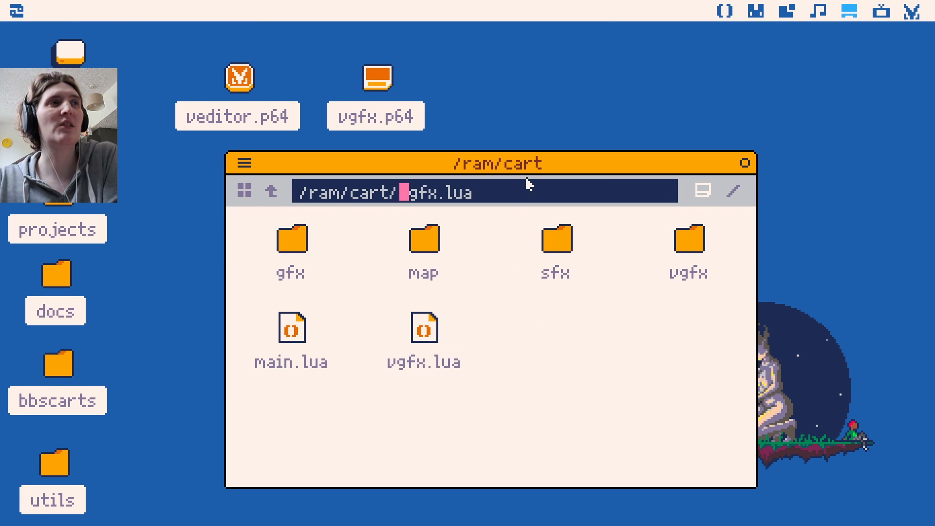
left_click_drag(525, 164, 594, 106)
left_click(495, 285)
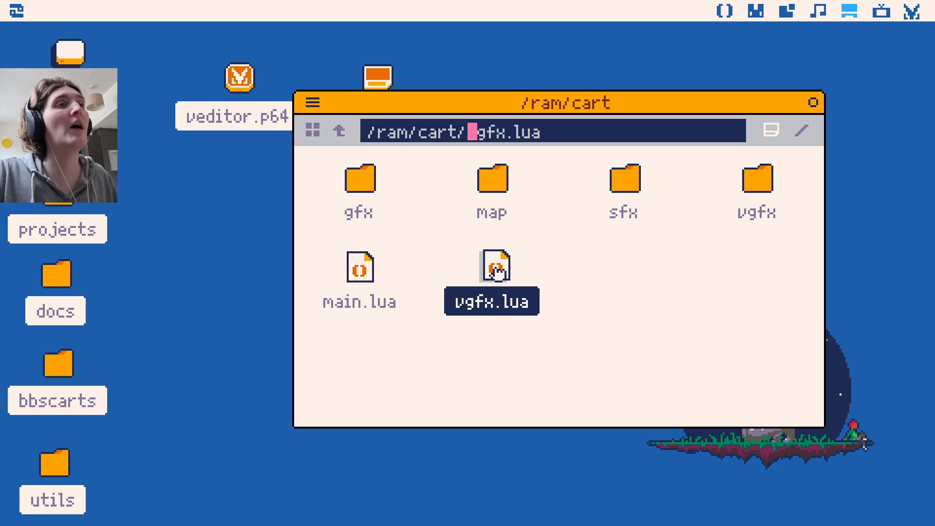
double_click(497, 272)
scroll(375, 297, "down", 5)
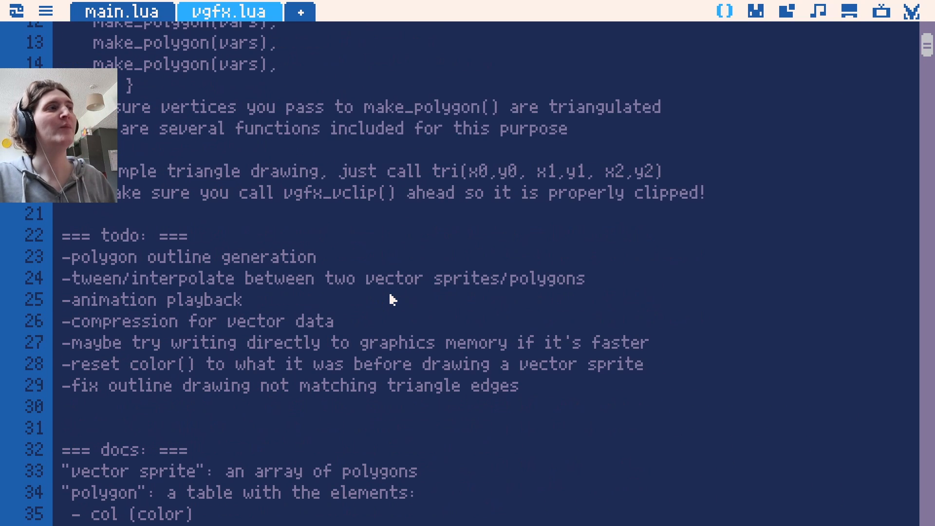
scroll(374, 297, "down", 8)
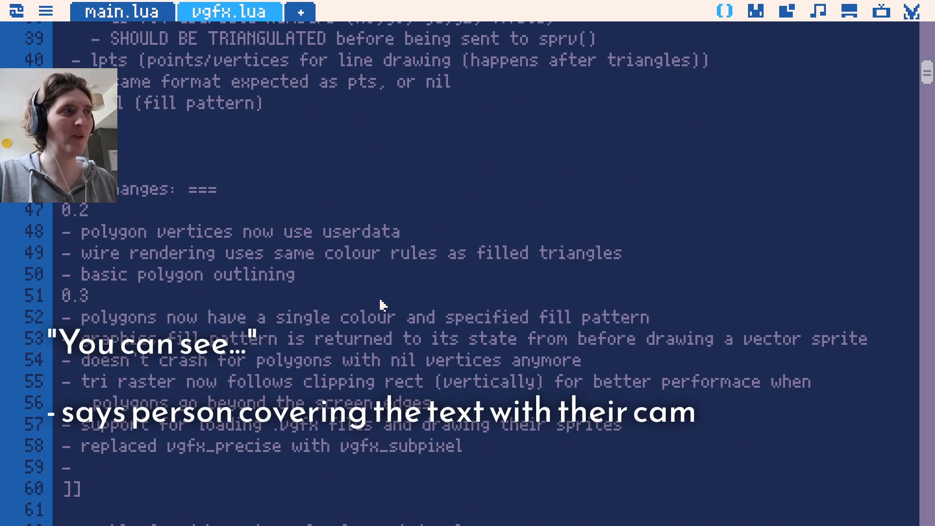
scroll(380, 300, "up", 6)
scroll(382, 301, "up", 7)
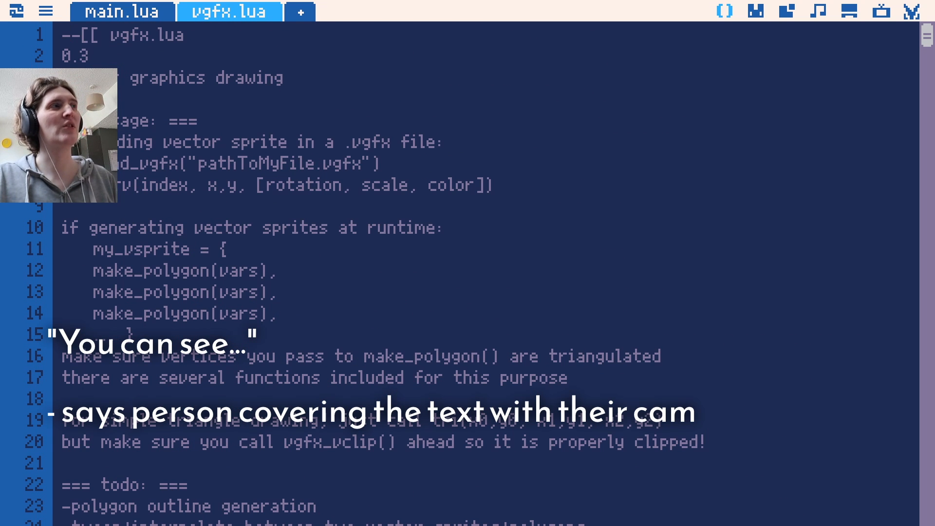
Copy the load_vgfx("pathToMyFile.vgfx") line from the vgfx.lua usage notes onto line 2 of main.lua.
left_click_drag(95, 164, 389, 170)
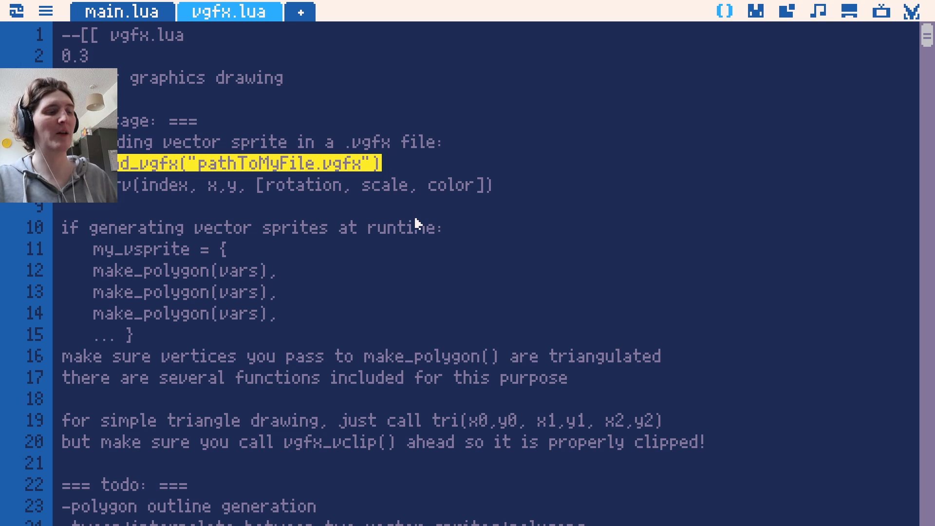
left_click(146, 12)
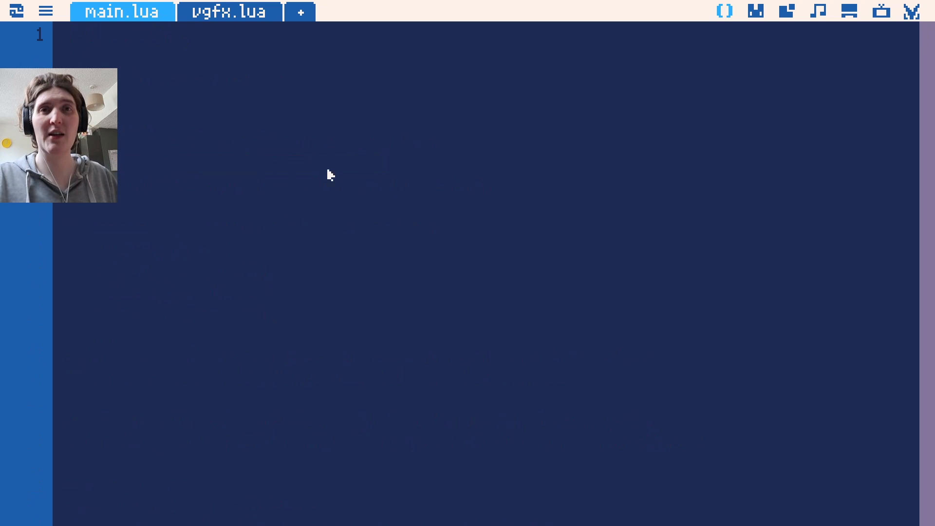
key("Return")
type("load_vgfx(\"pathToMyFile.vgfx\")")
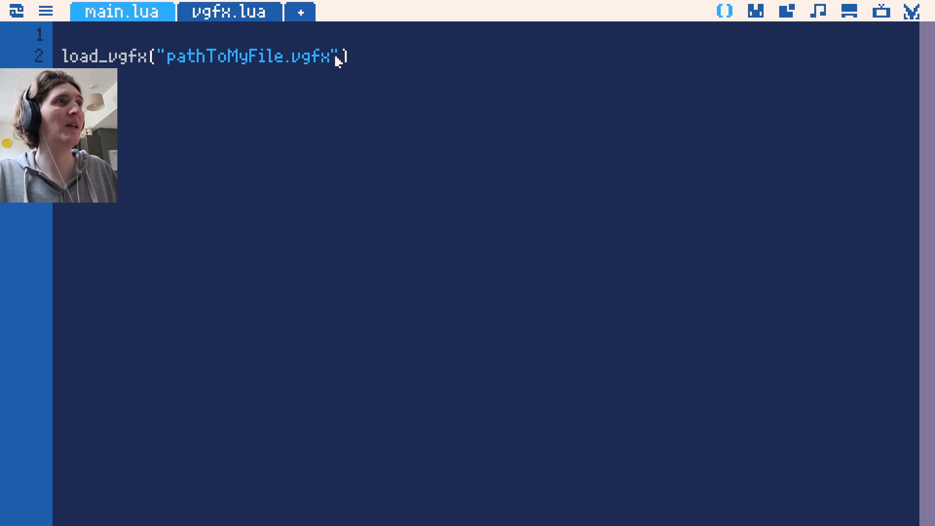
Set the load_vgfx file path to "/vgfx/0.vgfx", test-run the cartridge and return to the code.
left_click_drag(334, 57, 176, 54)
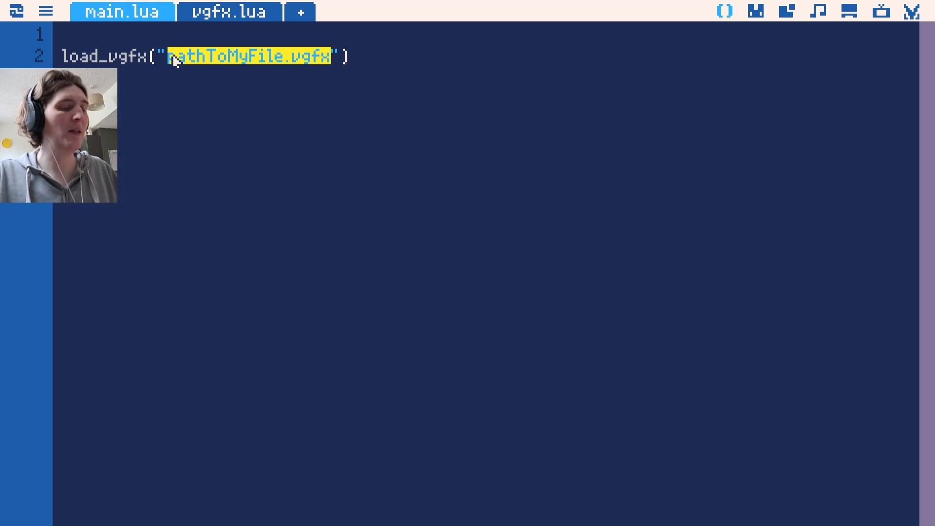
type("/vgfx/0")
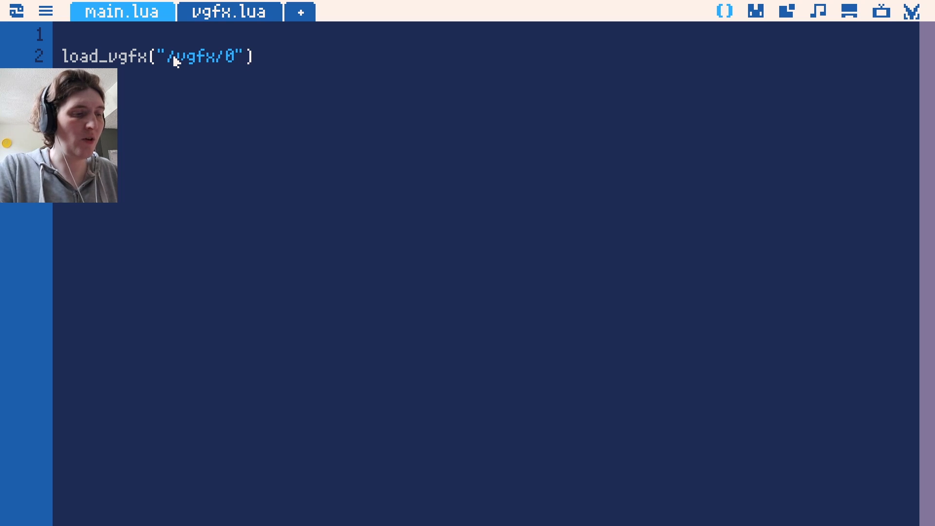
type(".vgf")
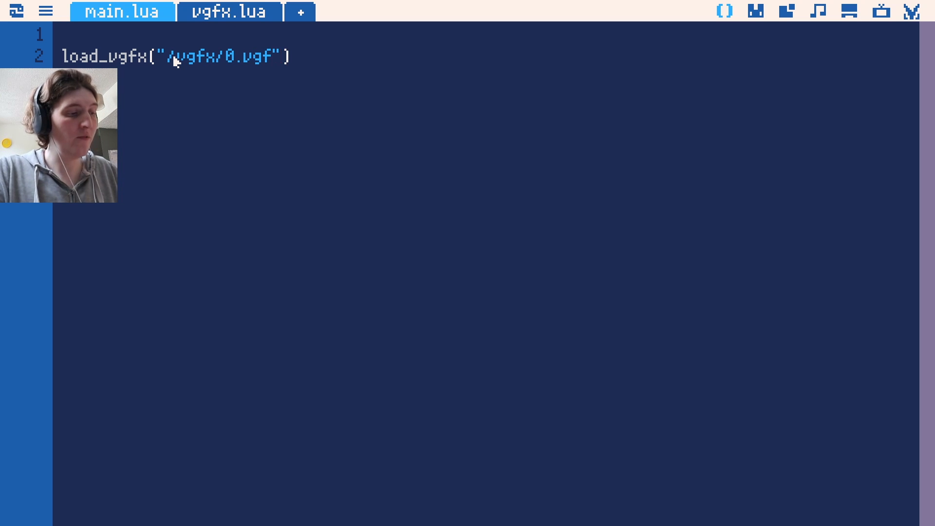
type("x")
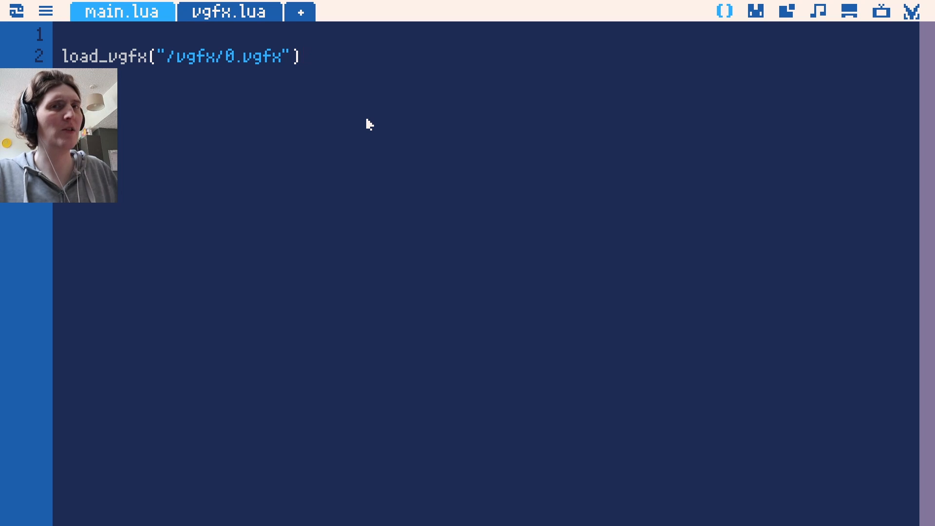
key("ctrl+r")
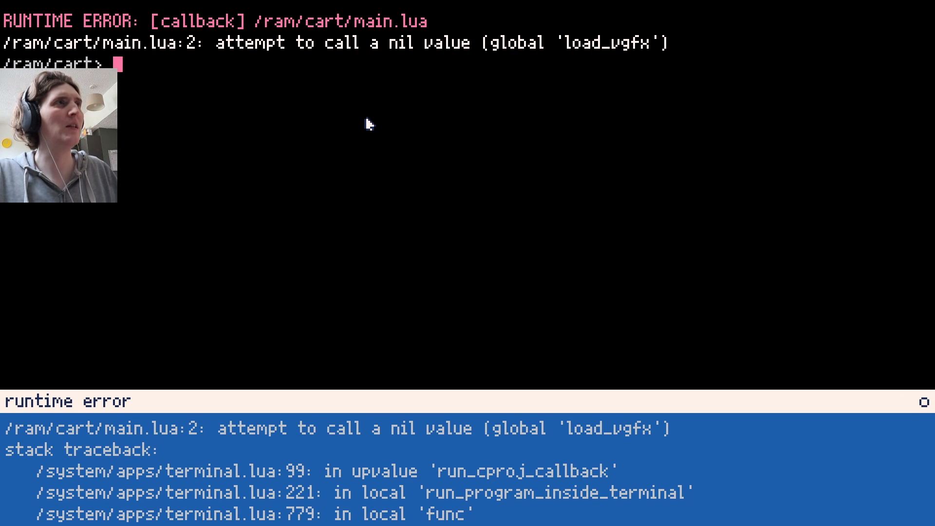
key("Escape")
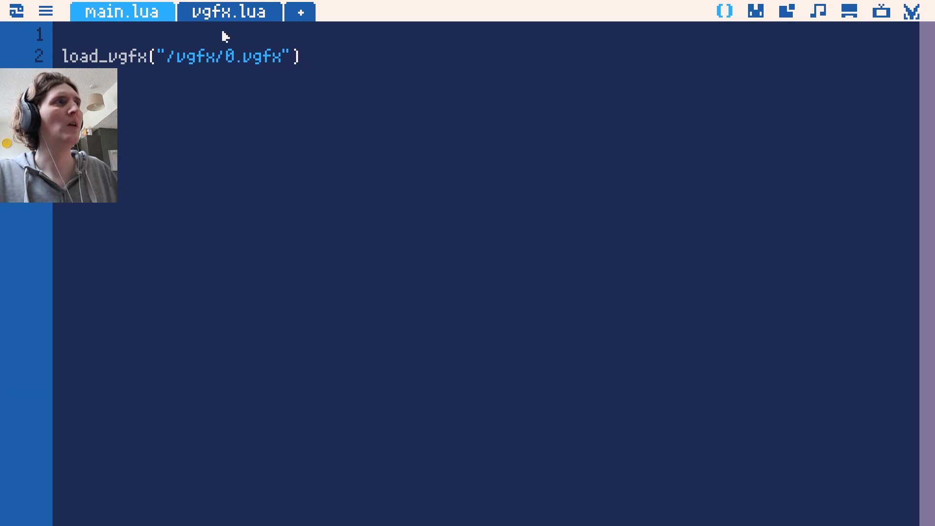
Add include("vgfx.lua") on line 2 of main.lua, above the load_vgfx call, and highlight the new line.
key("Return")
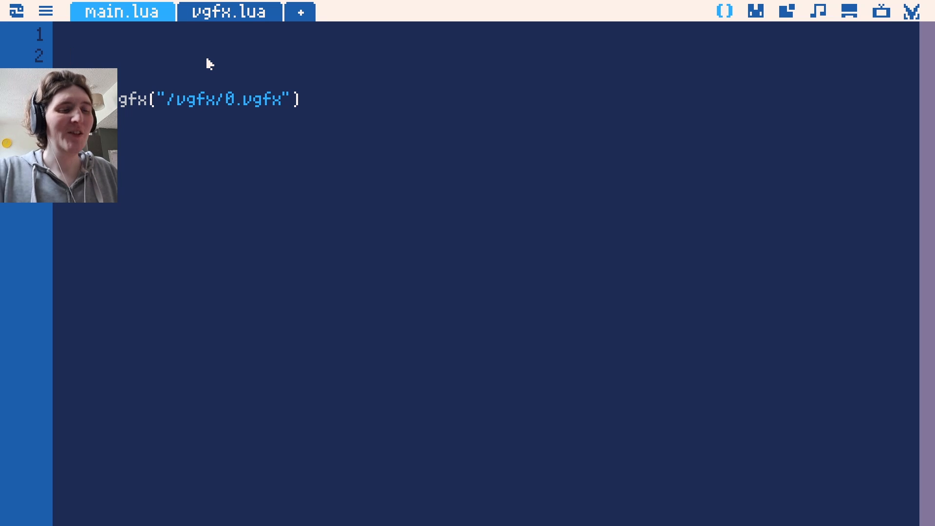
type("include")
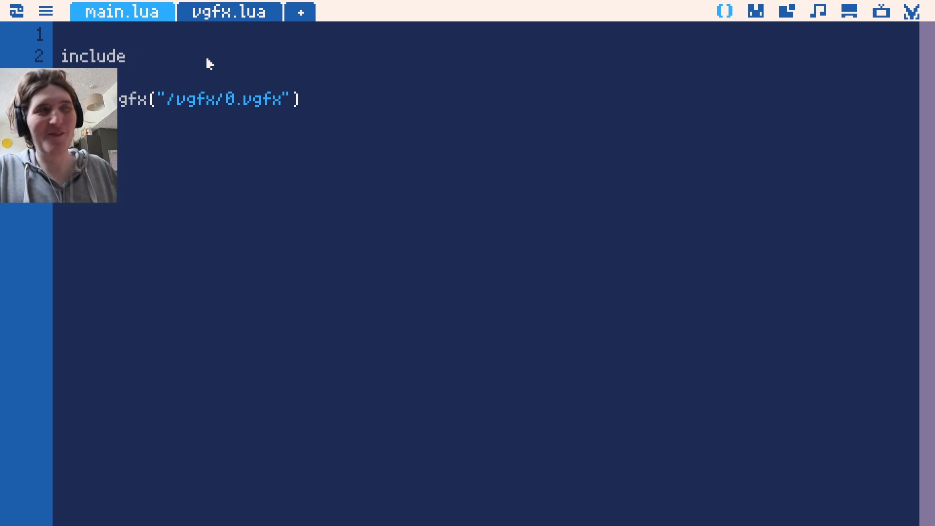
type("(\"")
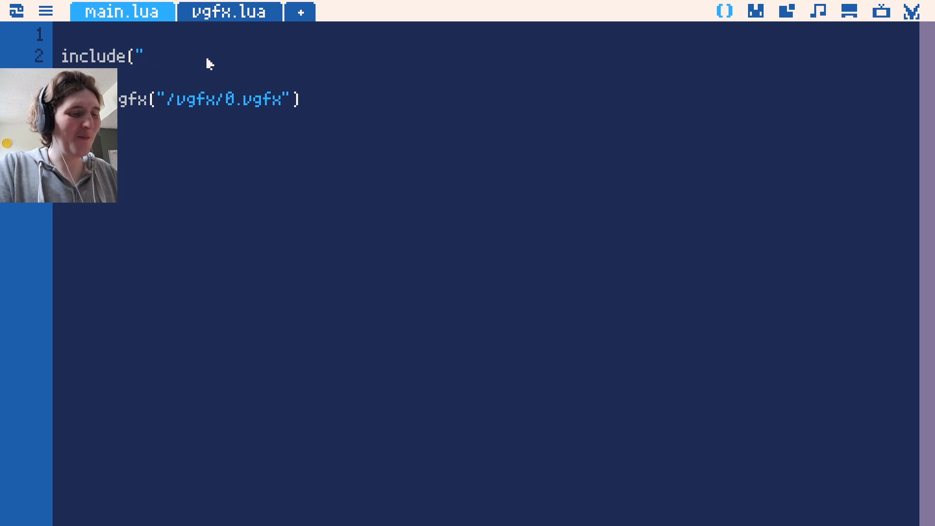
type("vgfx.lua\"")
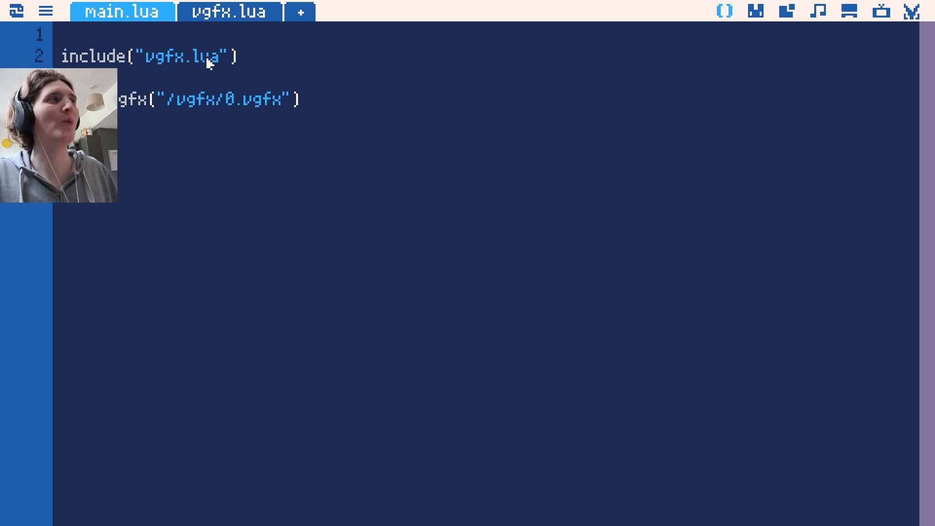
left_click_drag(269, 63, 41, 62)
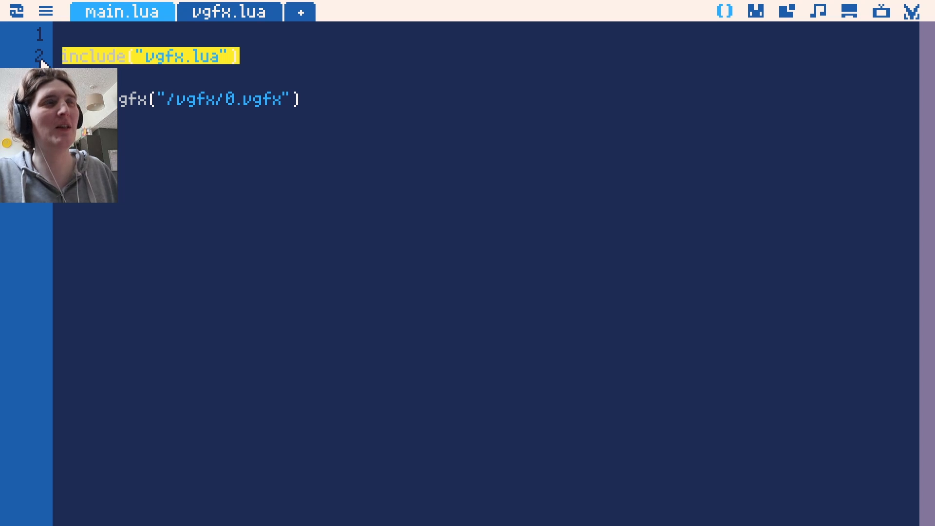
Test-run the cartridge with the vgfx.lua include in place and return to the code.
left_click(135, 84)
key("ctrl+r")
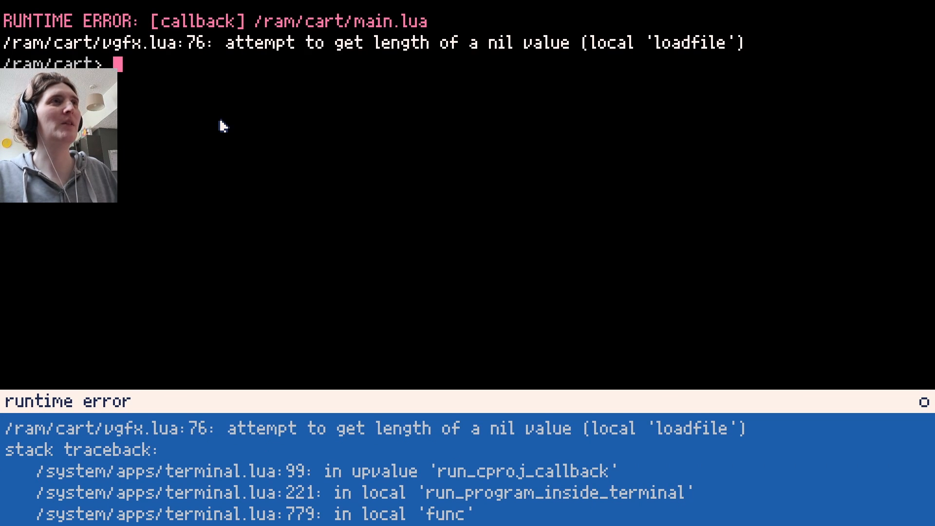
key("Escape")
key("Escape")
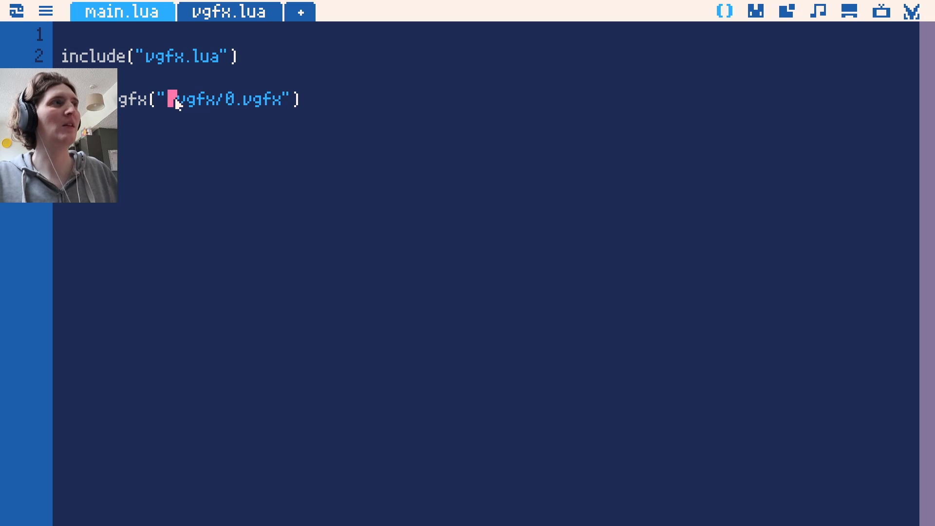
Set the load_vgfx file path to "./vgfx/0.vgfx", test-run the cartridge and return to the code.
type("/")
key("Escape")
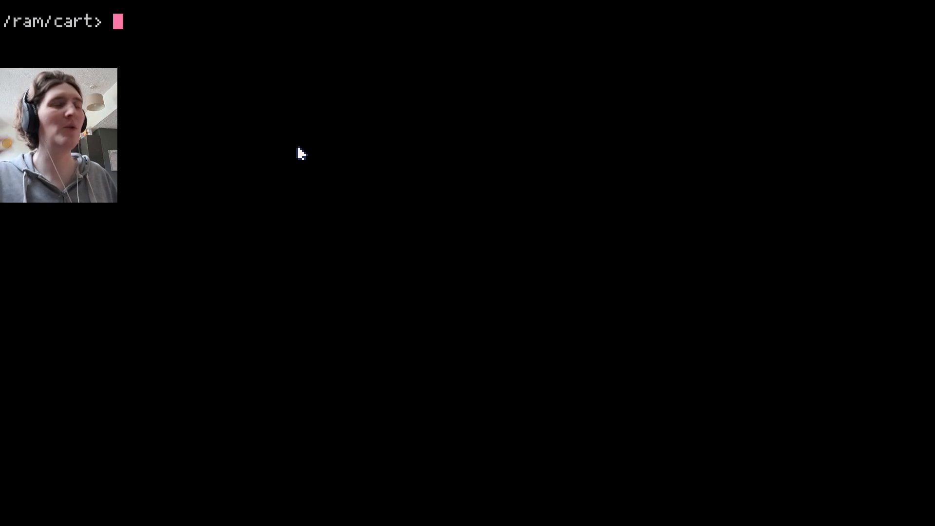
key("Escape")
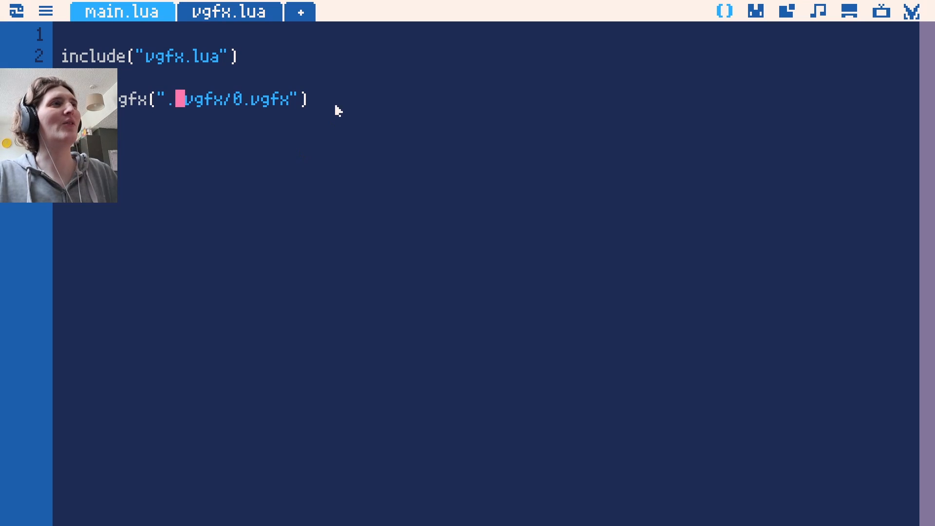
Highlight the load_vgfx path and the include line to point them out, and clear the selection.
left_click_drag(303, 99, 159, 100)
left_click(296, 96)
left_click_drag(265, 55, 92, 56)
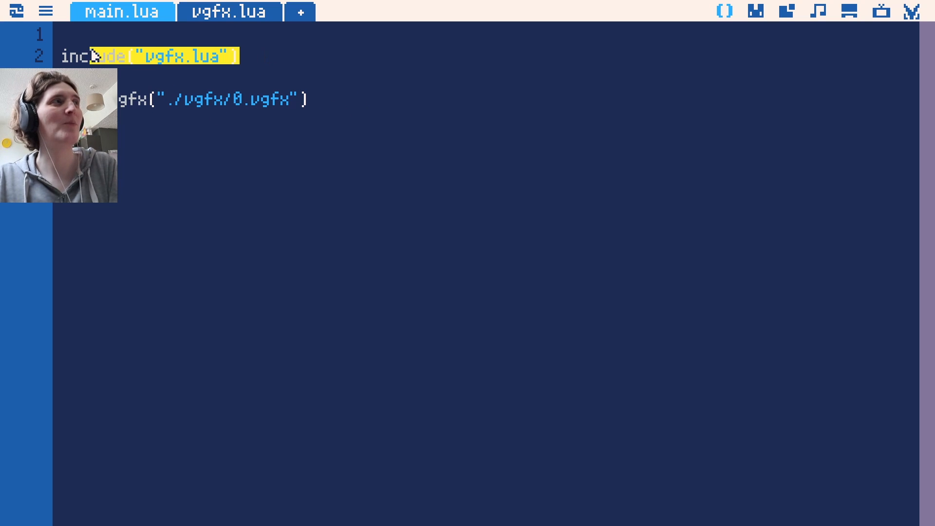
left_click(301, 74)
left_click(542, 321)
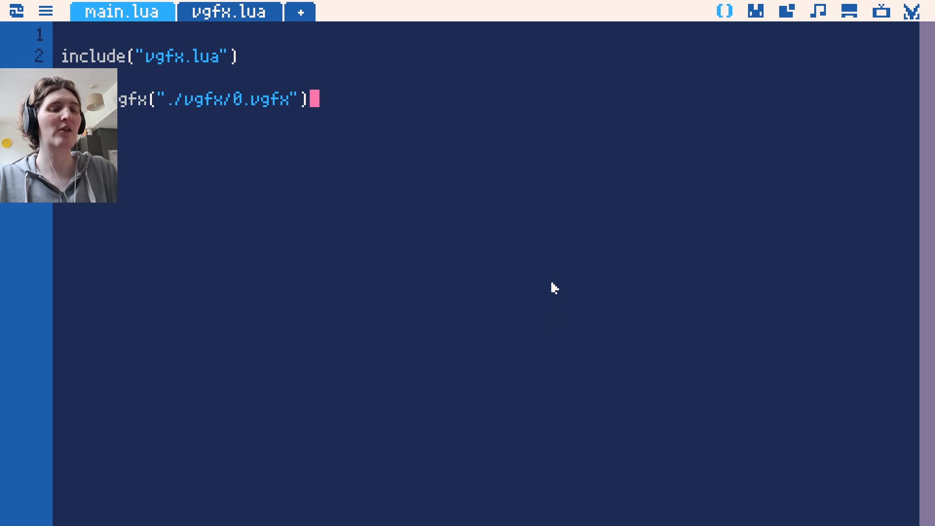
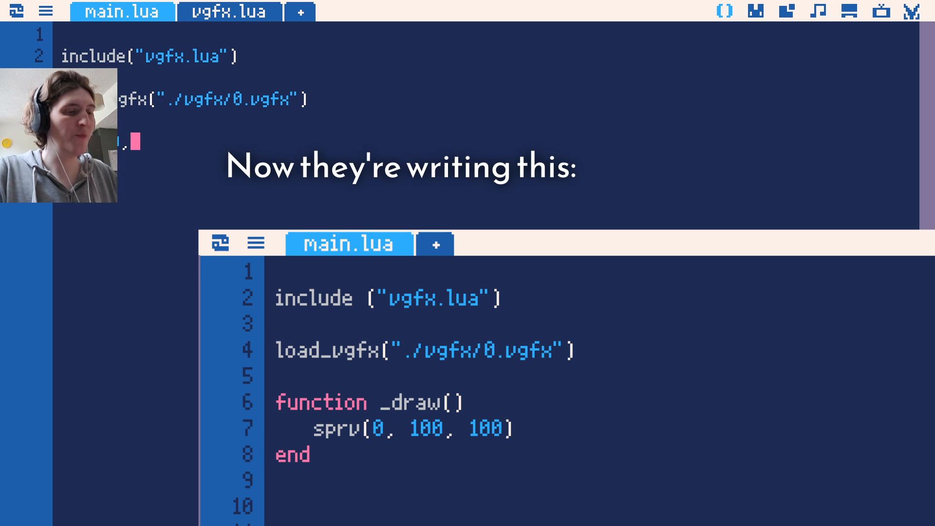
Write a _draw() function that calls sprv(0,100,100) below the load_vgfx line, test-run the cartridge and return to the code.
type("100,100")
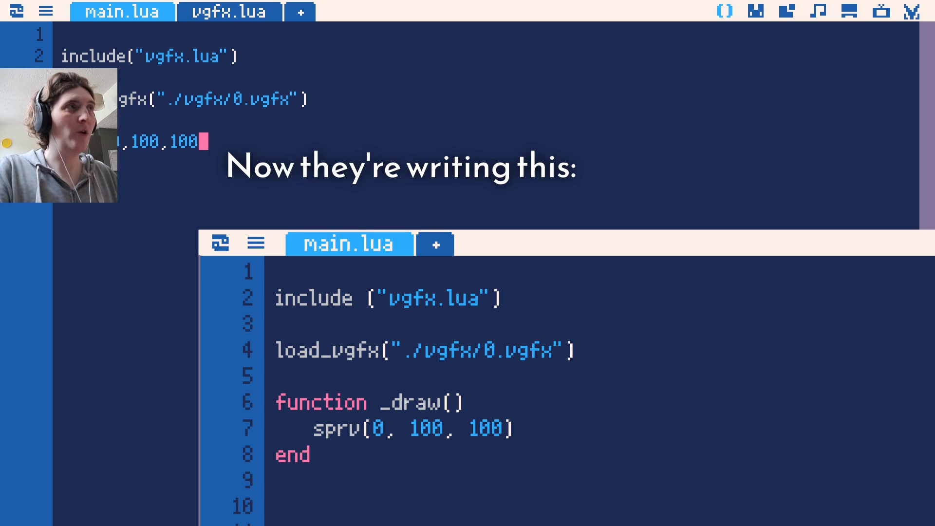
type(")")
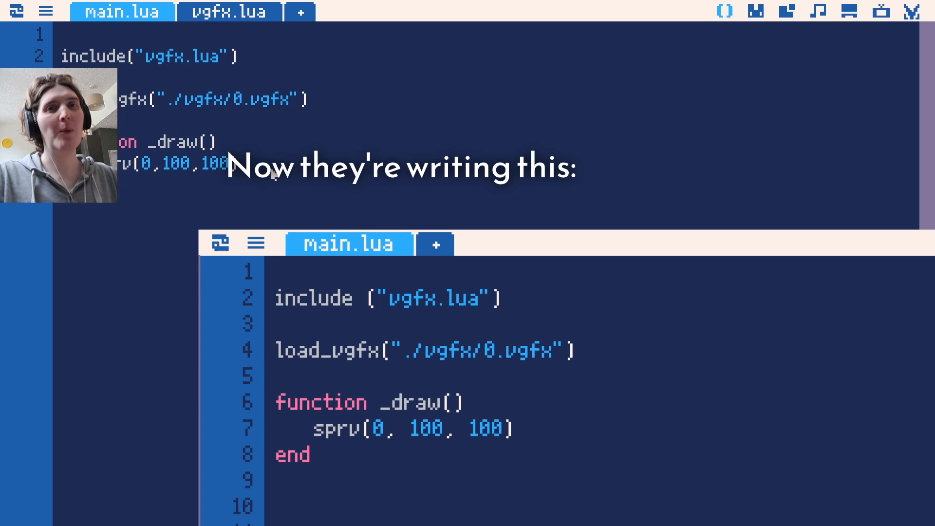
left_click_drag(94, 164, 114, 142)
left_click(239, 162)
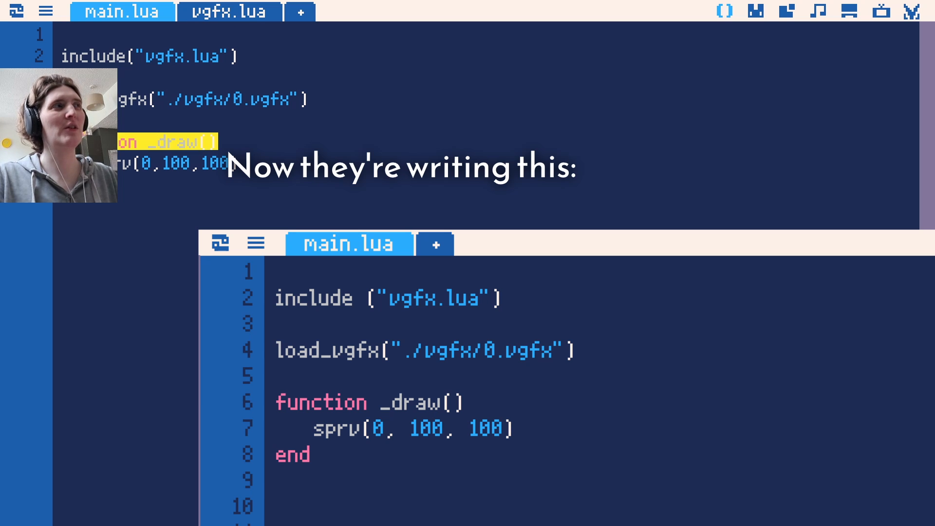
left_click(115, 158)
key("ctrl+r")
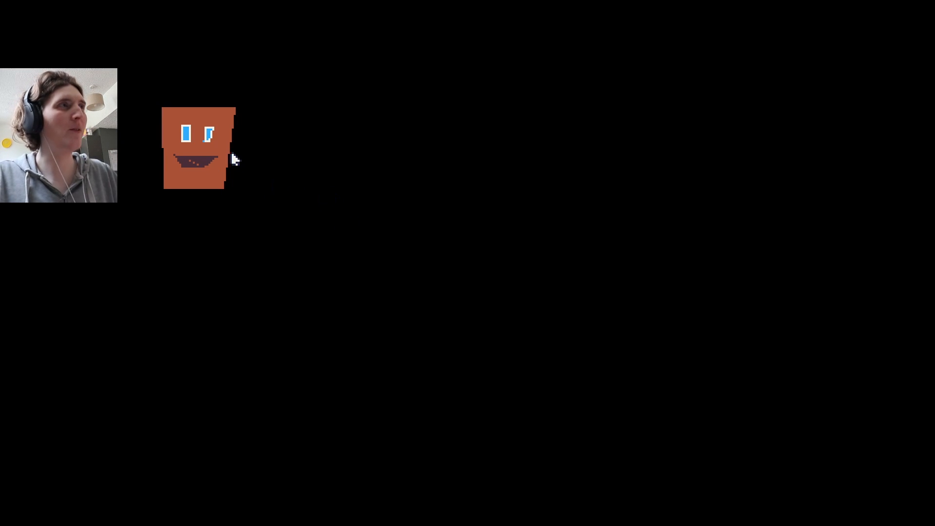
key("Escape")
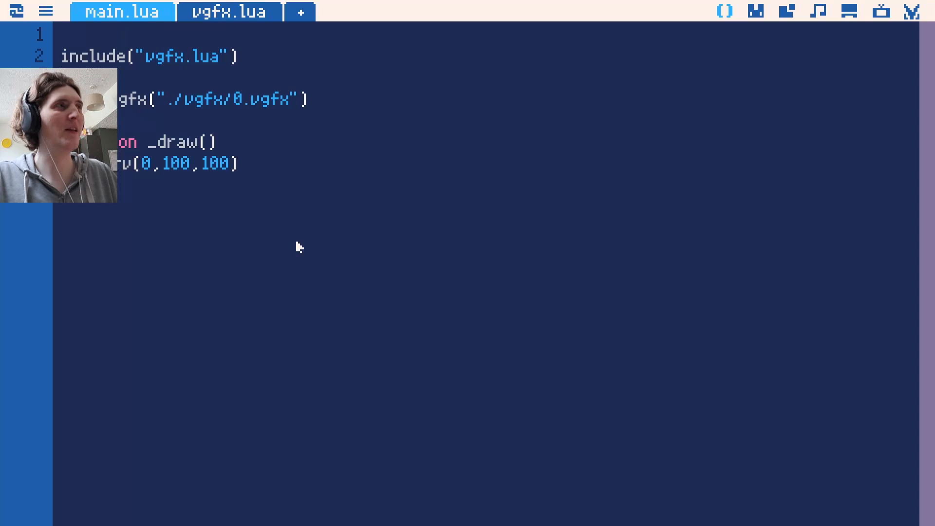
Add the line local mx,my = mouse() inside _draw(), above the sprv call.
left_click(258, 150)
key("Return")
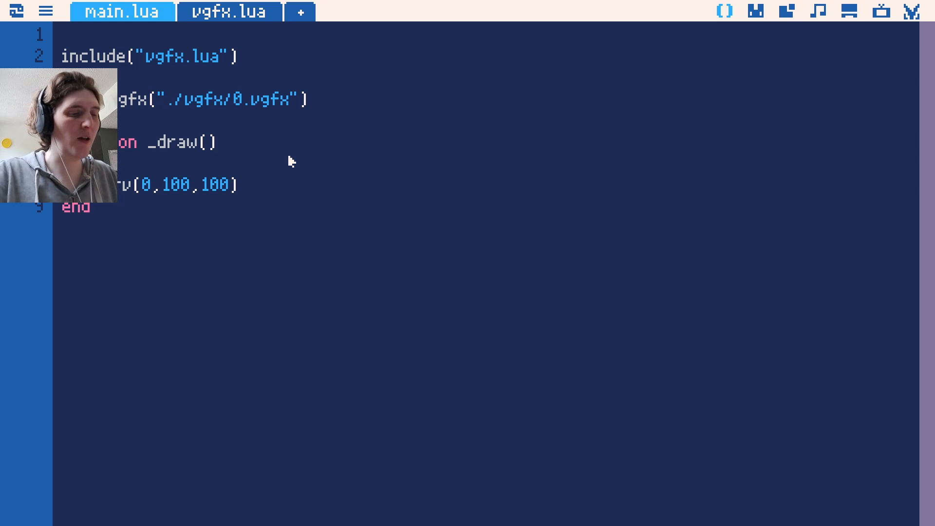
type("my")
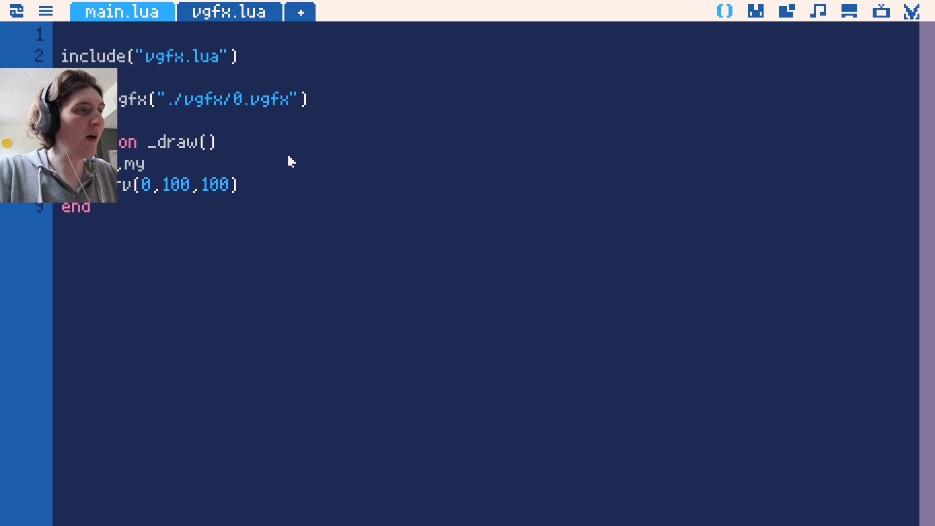
key("Home")
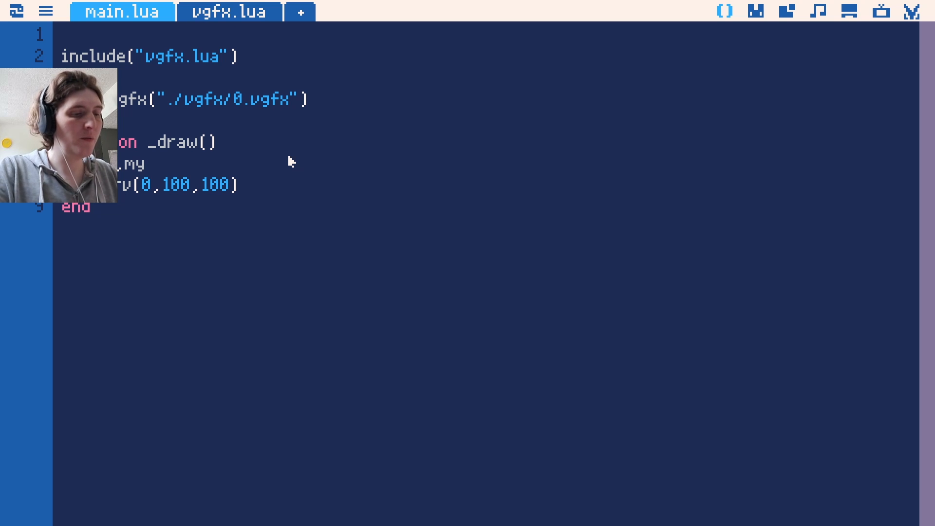
key("Tab")
type("local")
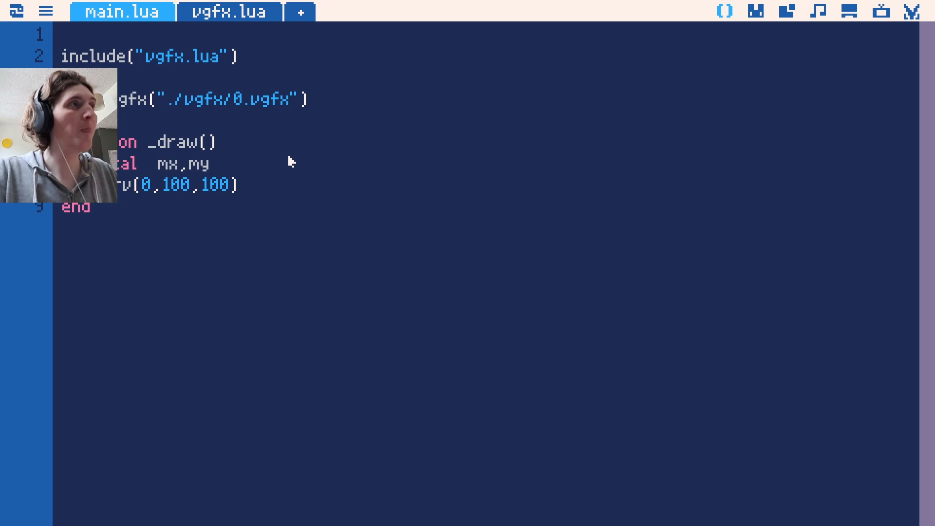
key("BackSpace")
key("End")
type("= mo")
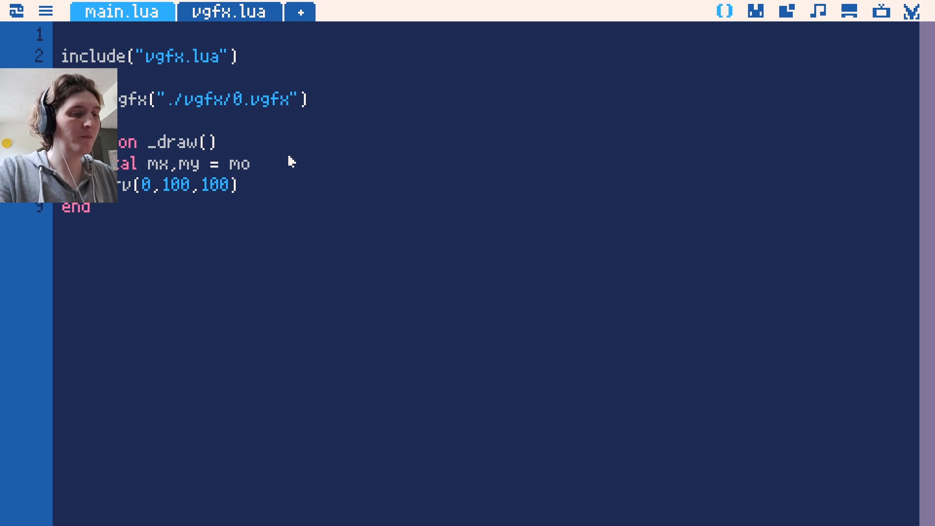
type("use()")
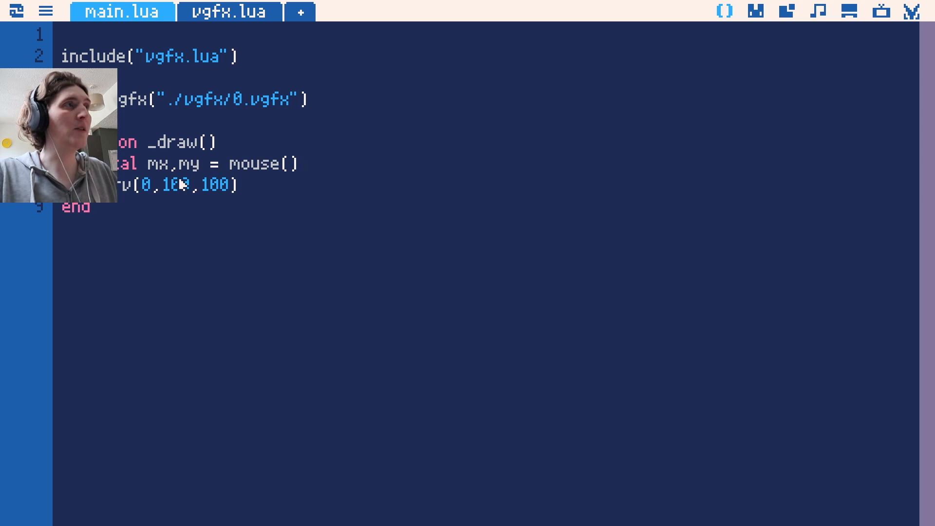
Replace the sprv position arguments with mx and my, test-run the cartridge and return to the code.
double_click(177, 184)
type("mx")
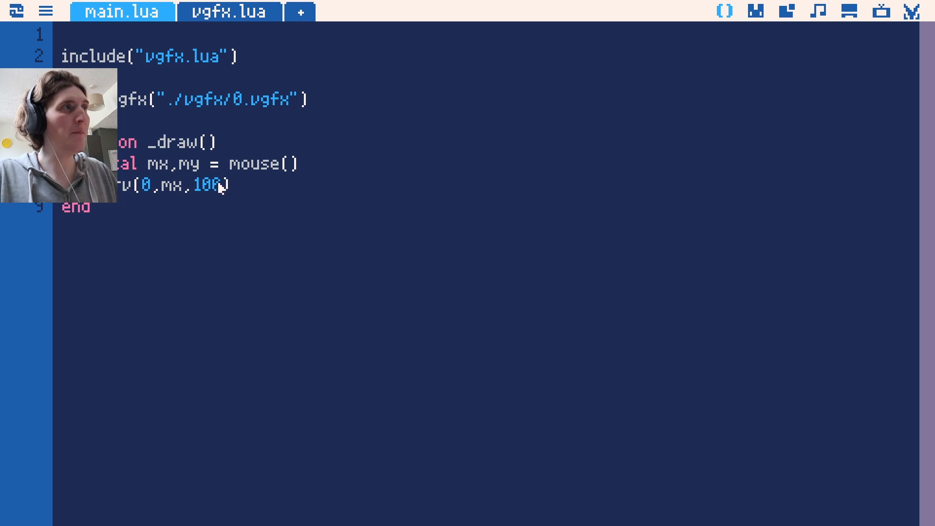
double_click(216, 185)
type("my")
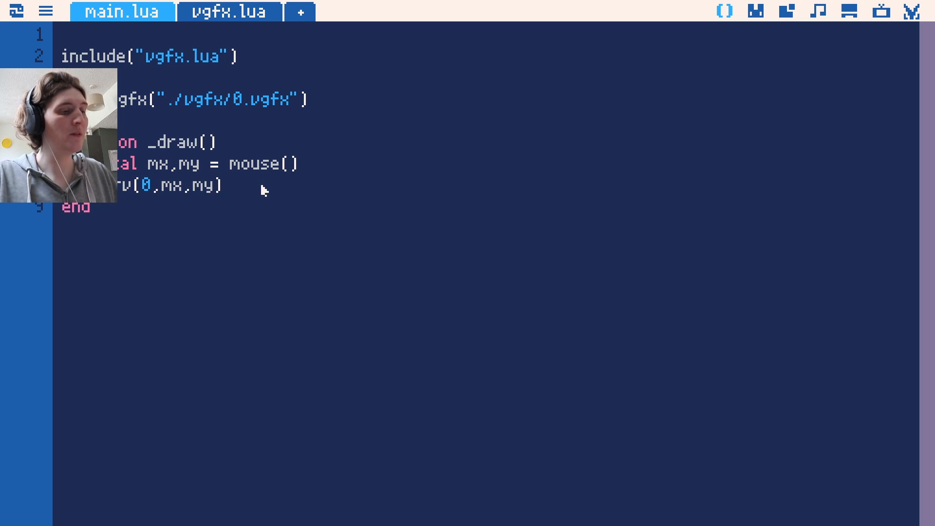
key("ctrl+r")
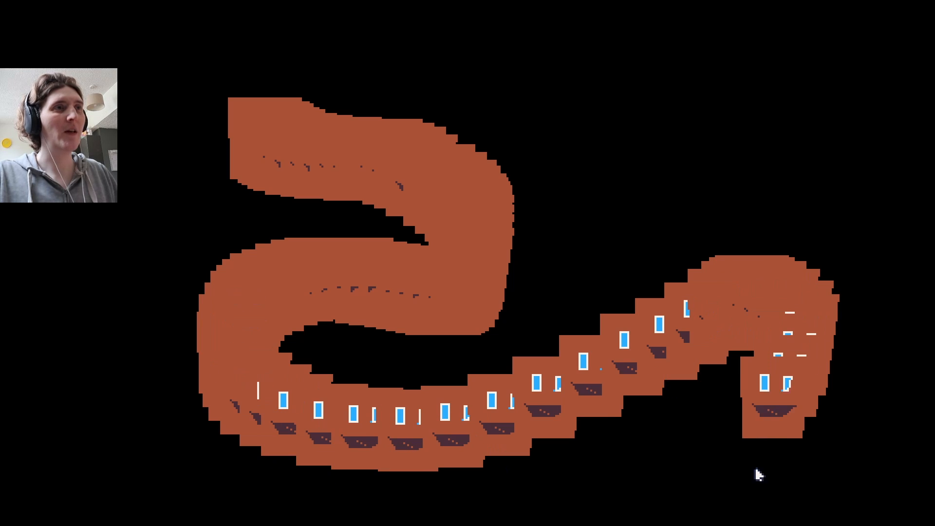
key("Escape")
key("Escape")
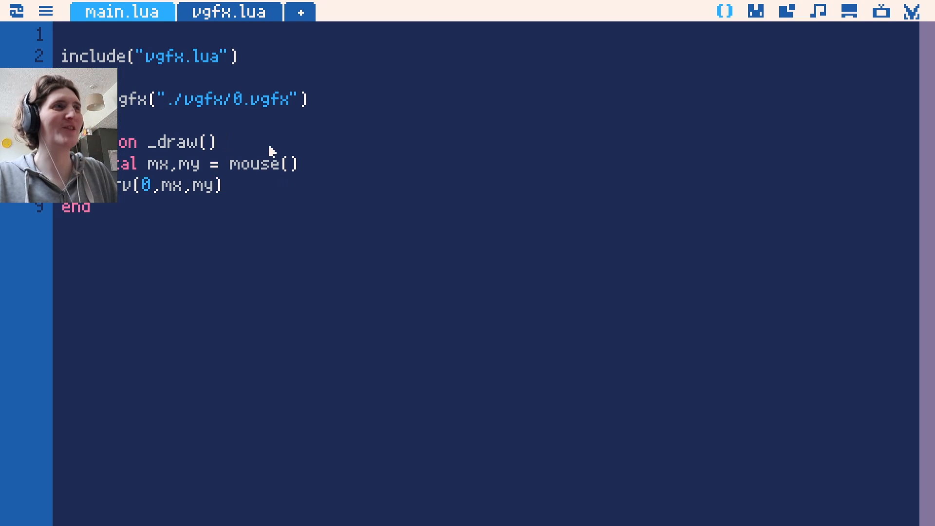
Add cls() as the first line of _draw(), test-run the cartridge and return to the code.
left_click(289, 151)
key("Return")
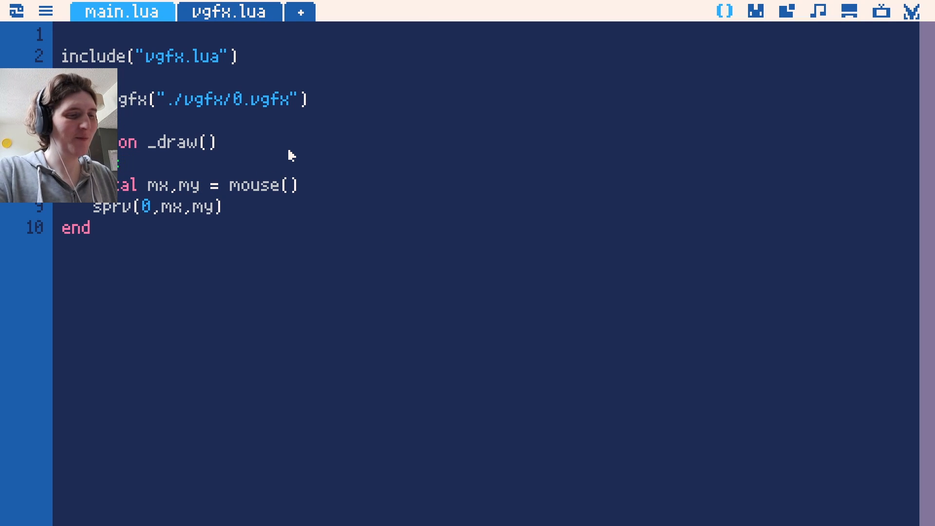
type("cls()")
key("ctrl+r")
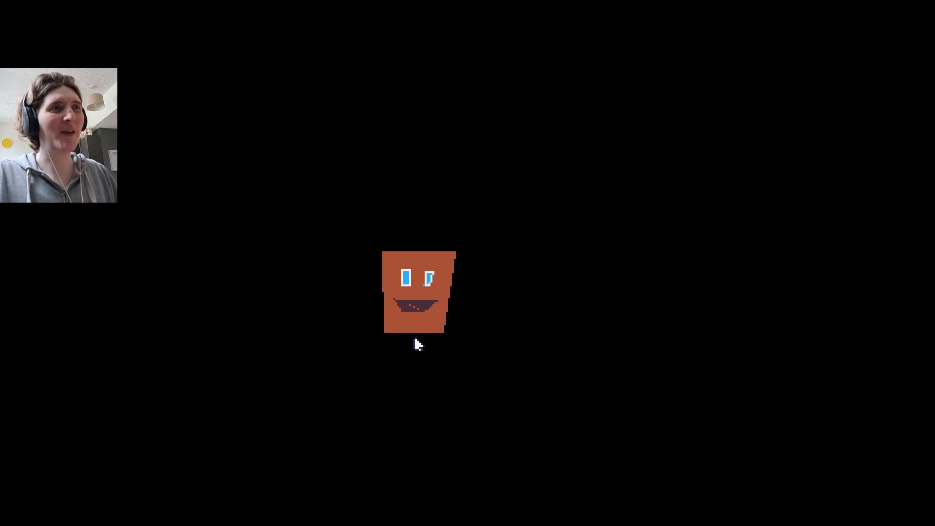
key("Escape")
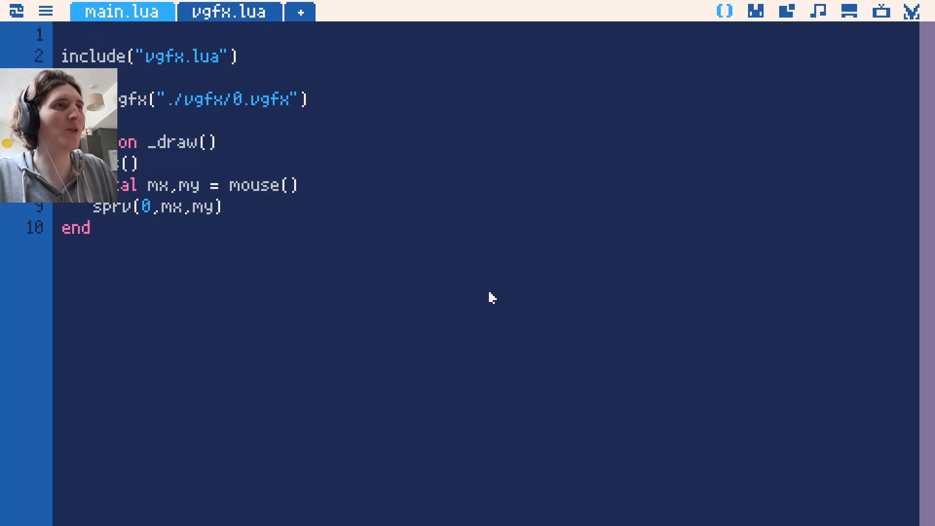
Add time()*.1 as the fourth argument of the sprv call, test-run the cartridge and return to the code.
type(", ")
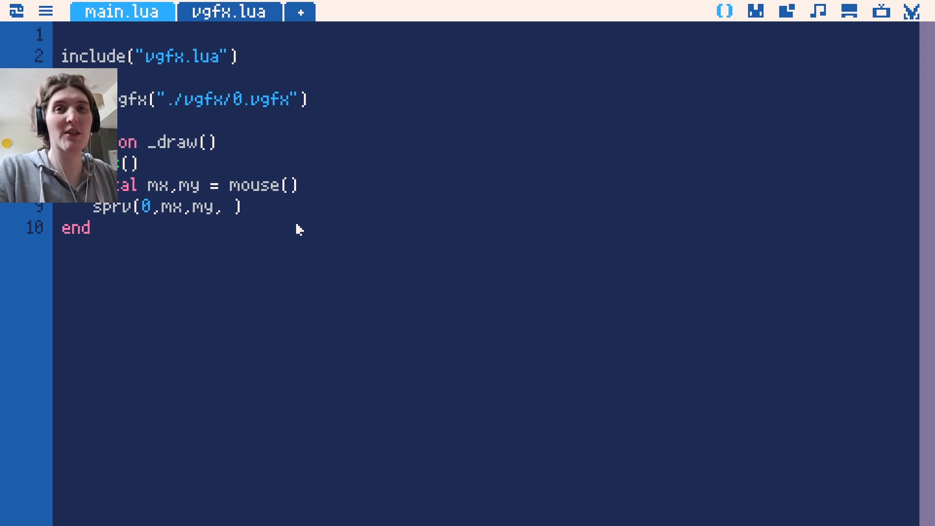
type("time")
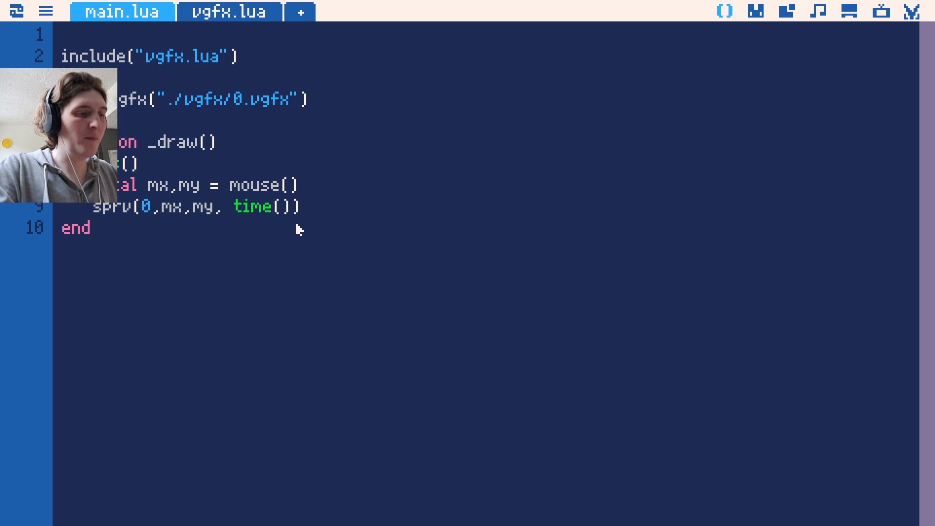
type("()*.1")
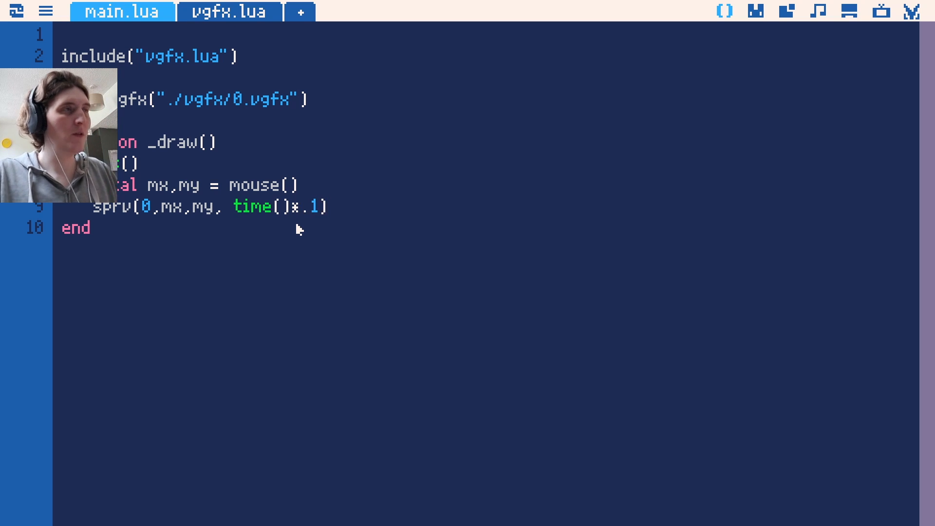
key("ctrl+r")
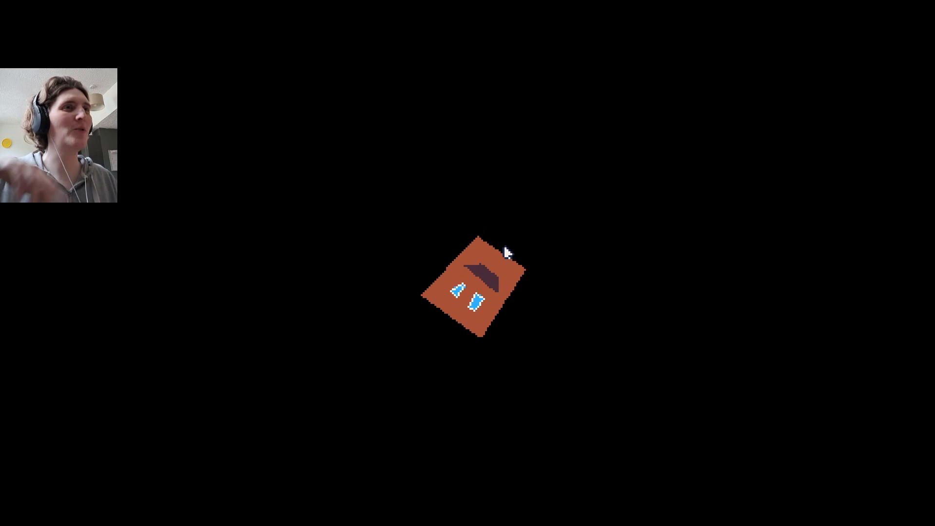
key("Escape")
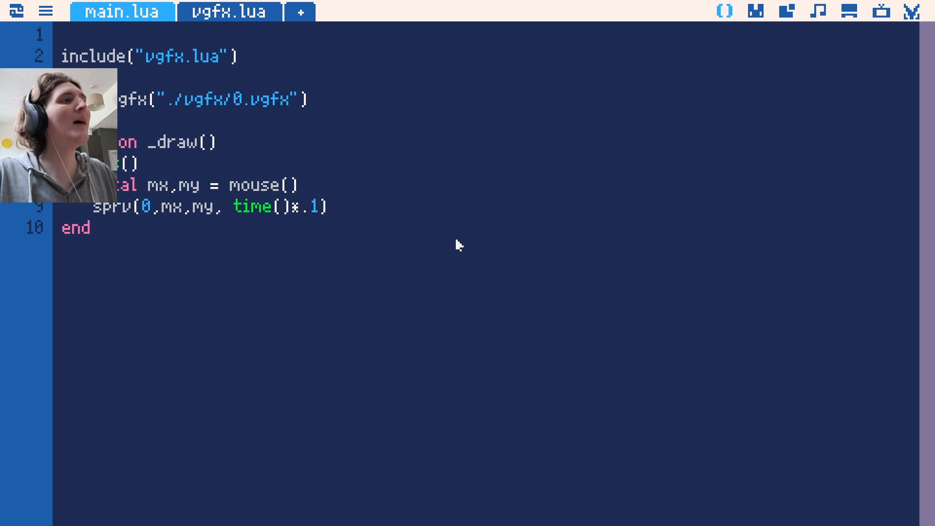
Add sin(time())+1 as the fifth argument of the sprv call and test-run the cartridge.
type(", ")
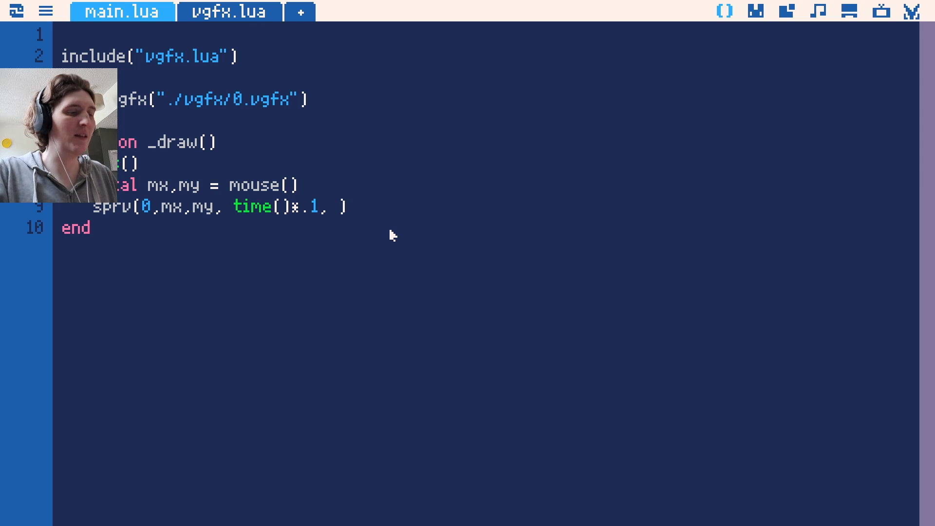
type("time()*.1, time.tim")
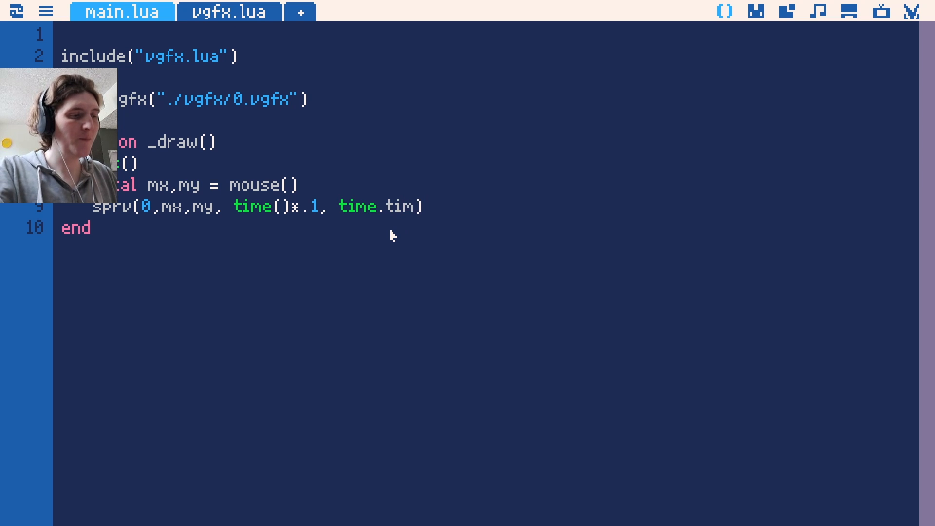
key("BackSpace")
key("BackSpace")
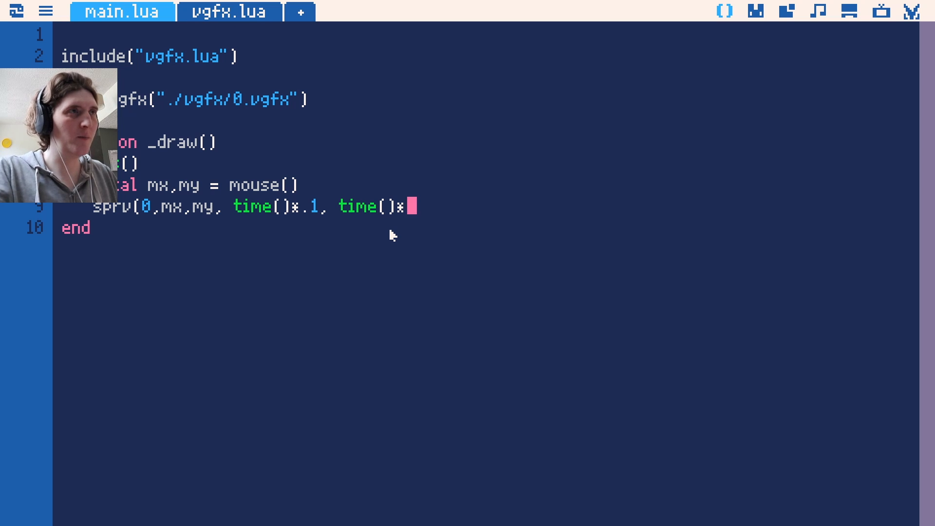
key("Left")
key("Left")
key("Left")
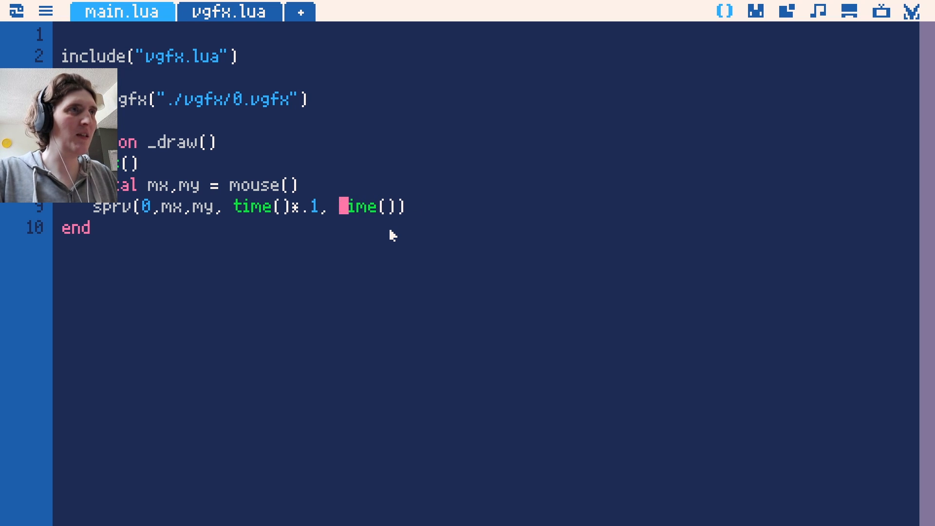
type("sin(time(")
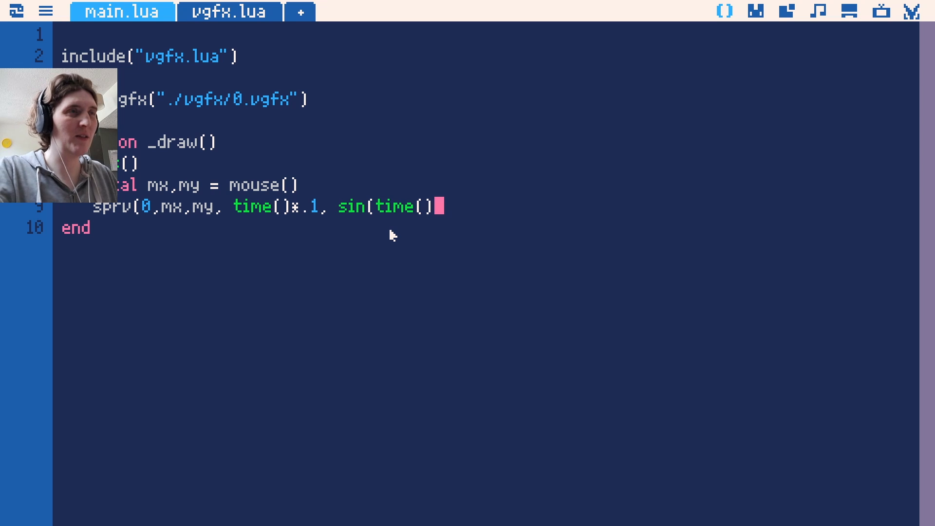
type(")+")
type("1")
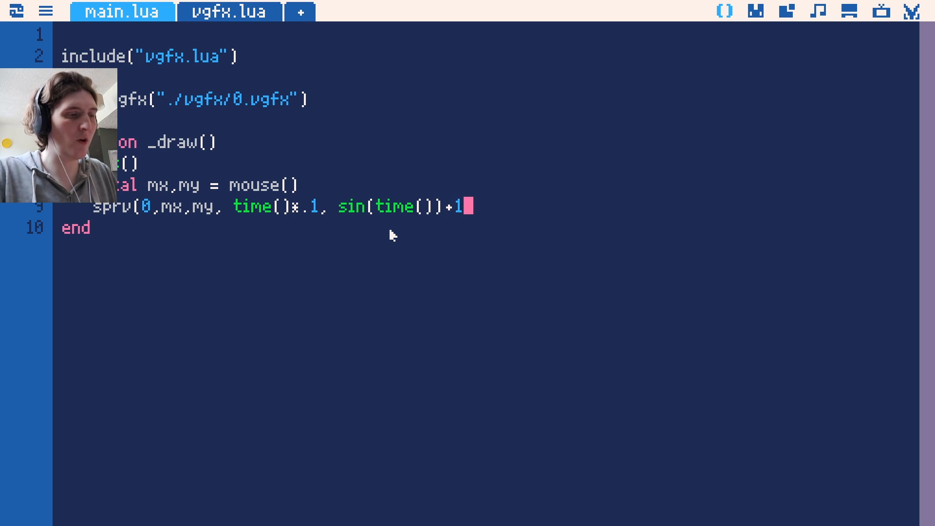
key("ctrl+r")
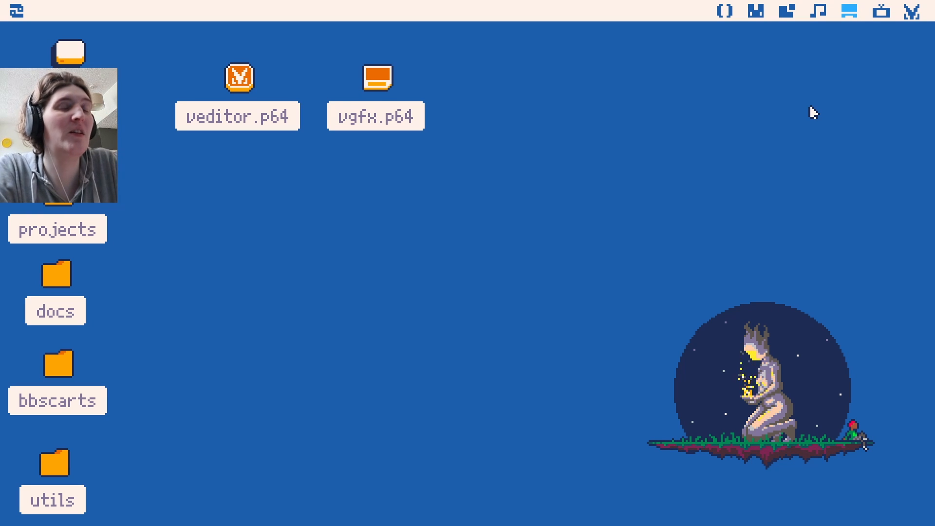
Load the #veditor cartridge from the terminal, run it and check the editor's menu for the option that puts vgfx.lua in RAM.
key("ctrl+r")
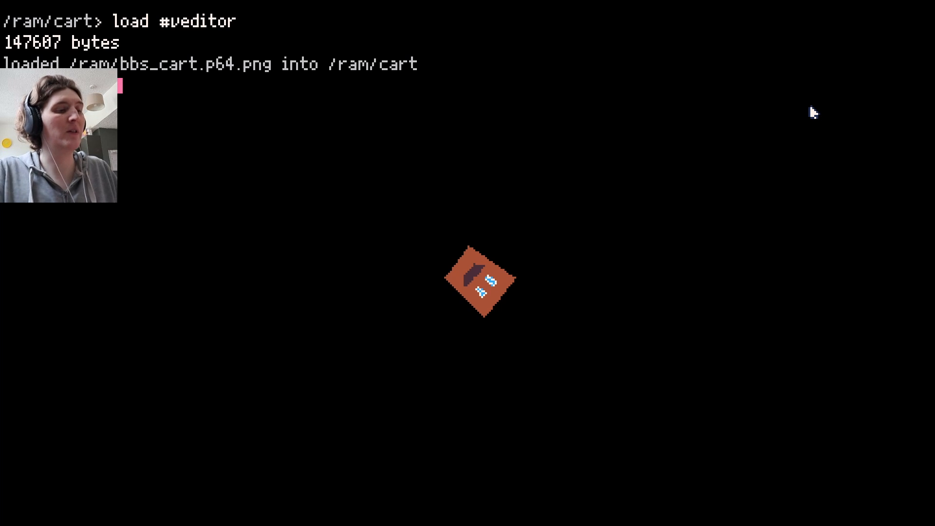
key("Escape")
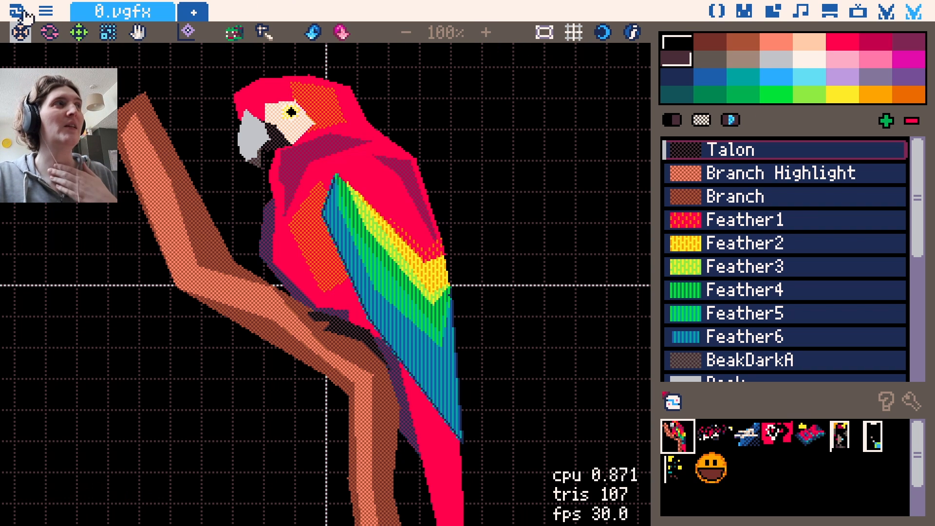
left_click(38, 12)
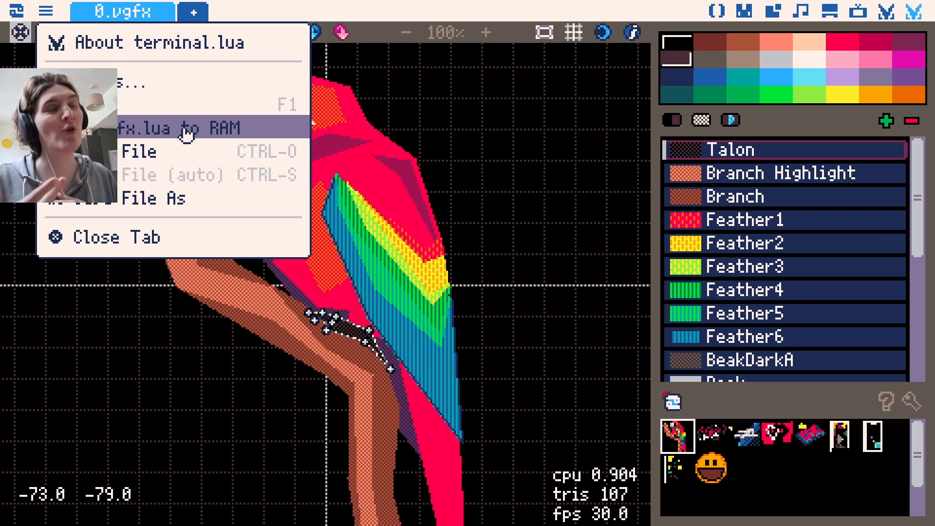
left_click(47, 16)
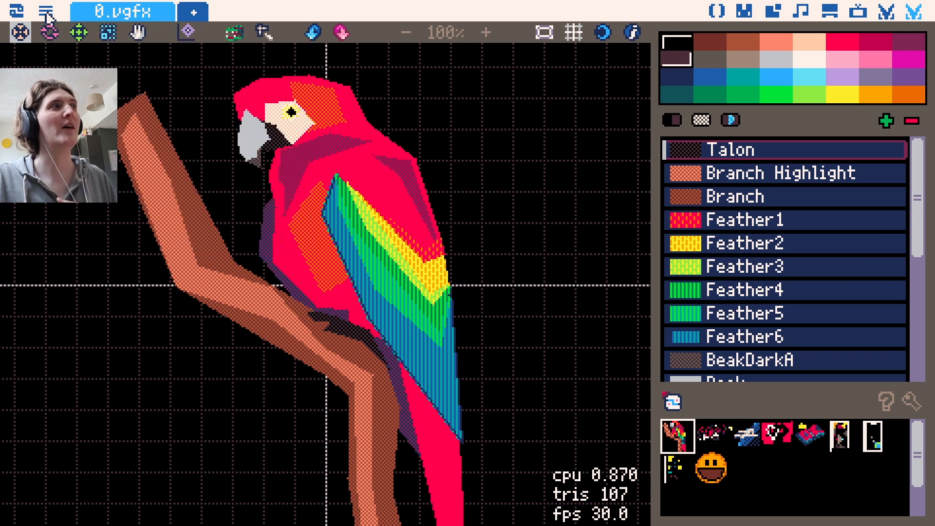